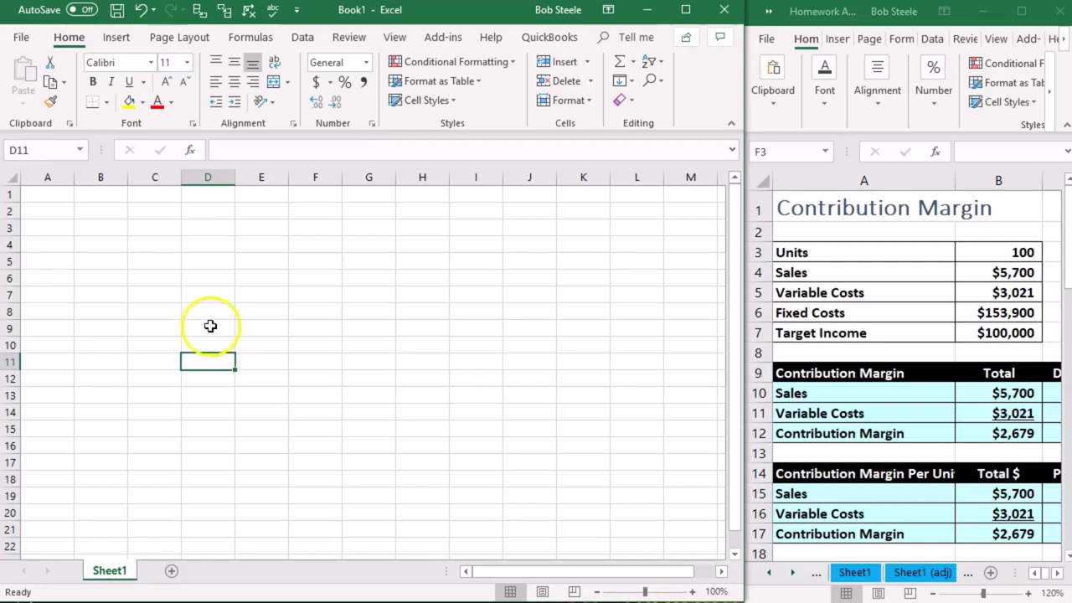
{"action": "left_click", "coordinate": [205, 324]}
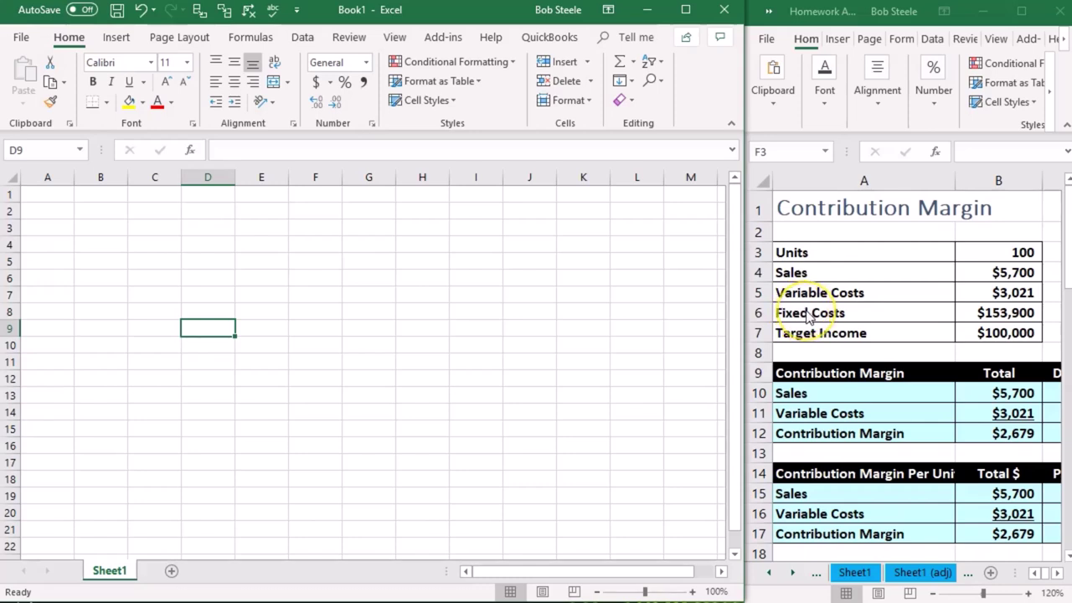
{"action": "left_click", "coordinate": [414, 356]}
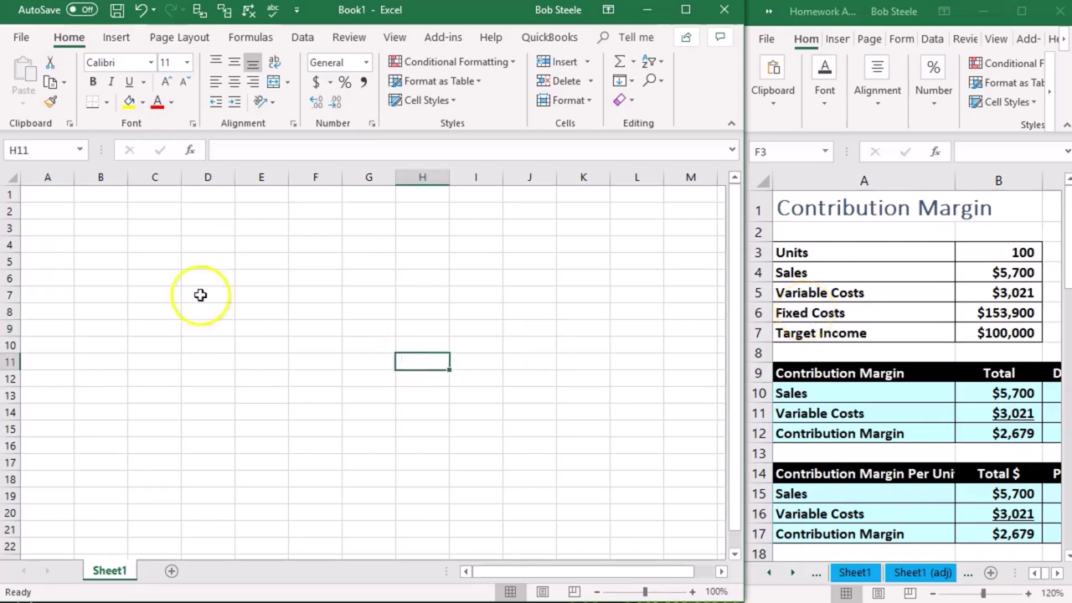
Step: Format the entire blank sheet as Currency with no symbol, 0 decimal places and black negative numbers in parentheses
{"action": "left_click", "coordinate": [7, 178]}
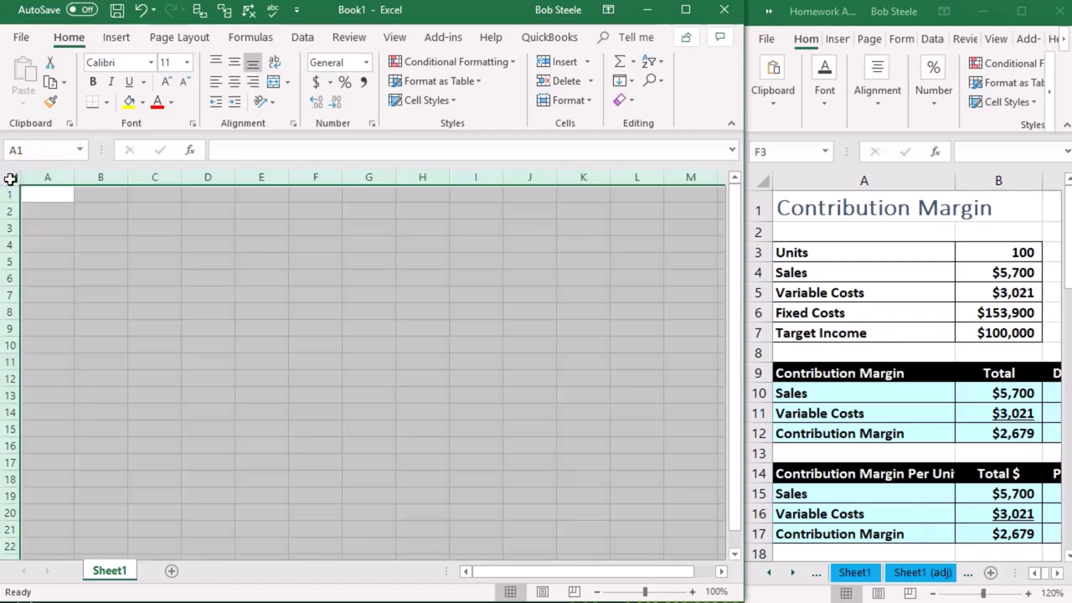
{"action": "right_click", "coordinate": [92, 255]}
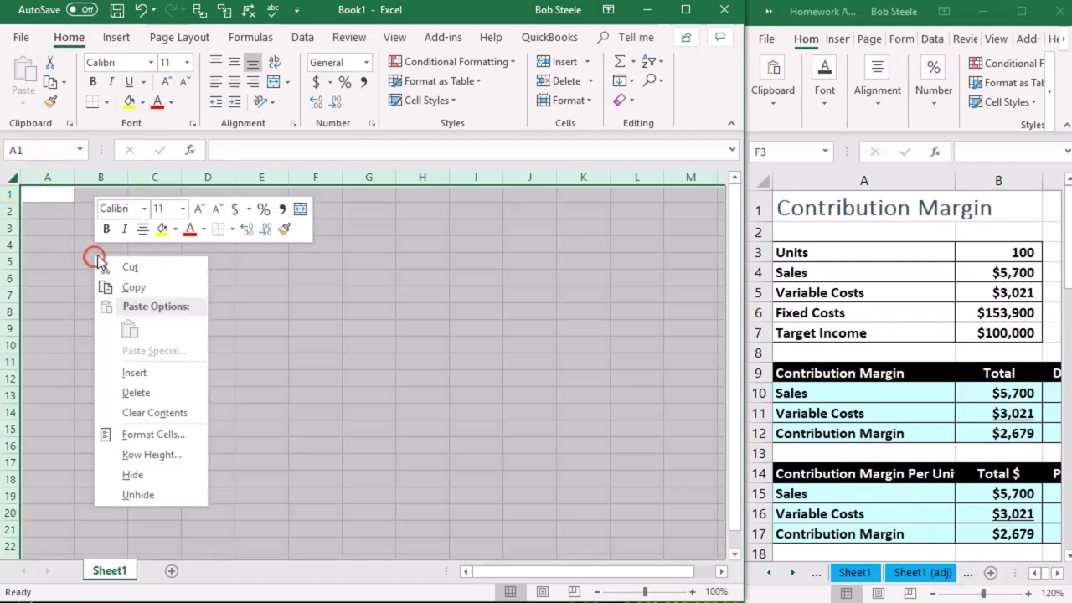
{"action": "left_click", "coordinate": [164, 418]}
{"action": "key", "text": "ctrl+1"}
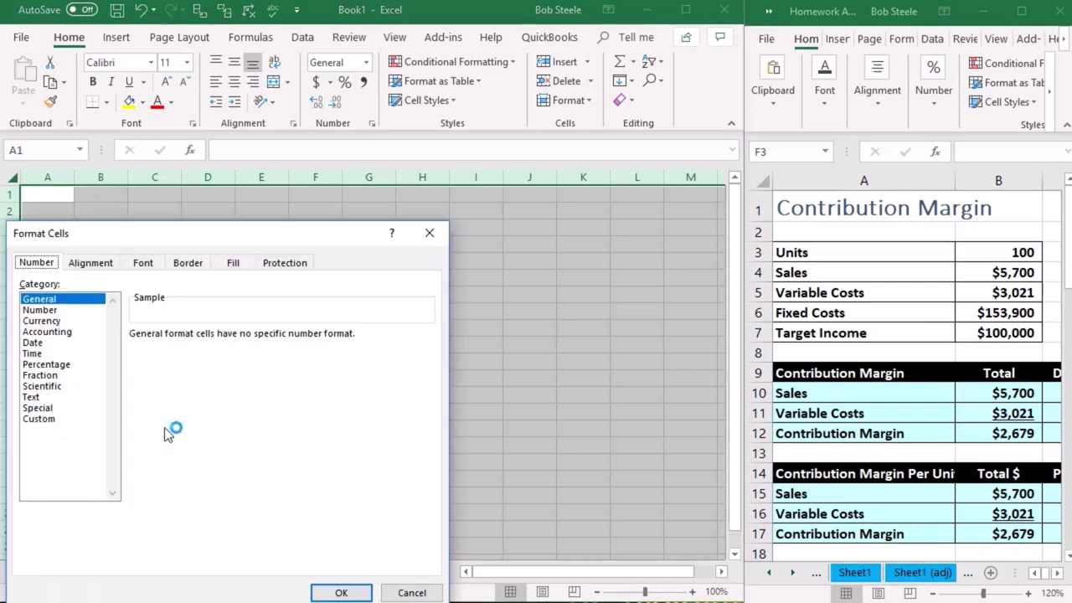
{"action": "left_click_drag", "start_coordinate": [237, 239], "coordinate": [381, 177]}
{"action": "left_click", "coordinate": [186, 260]}
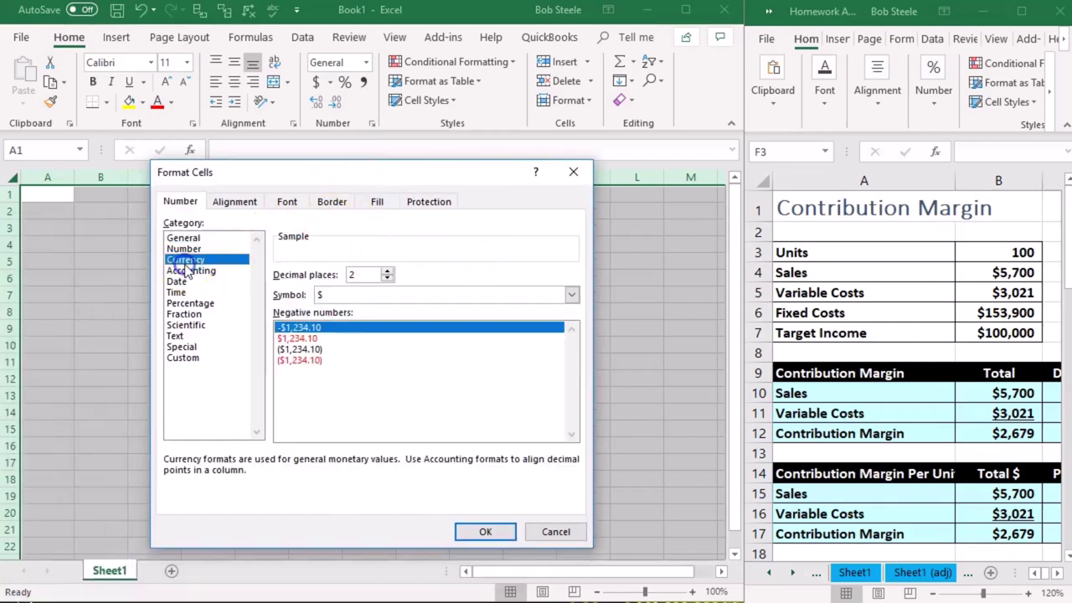
{"action": "left_click", "coordinate": [289, 349]}
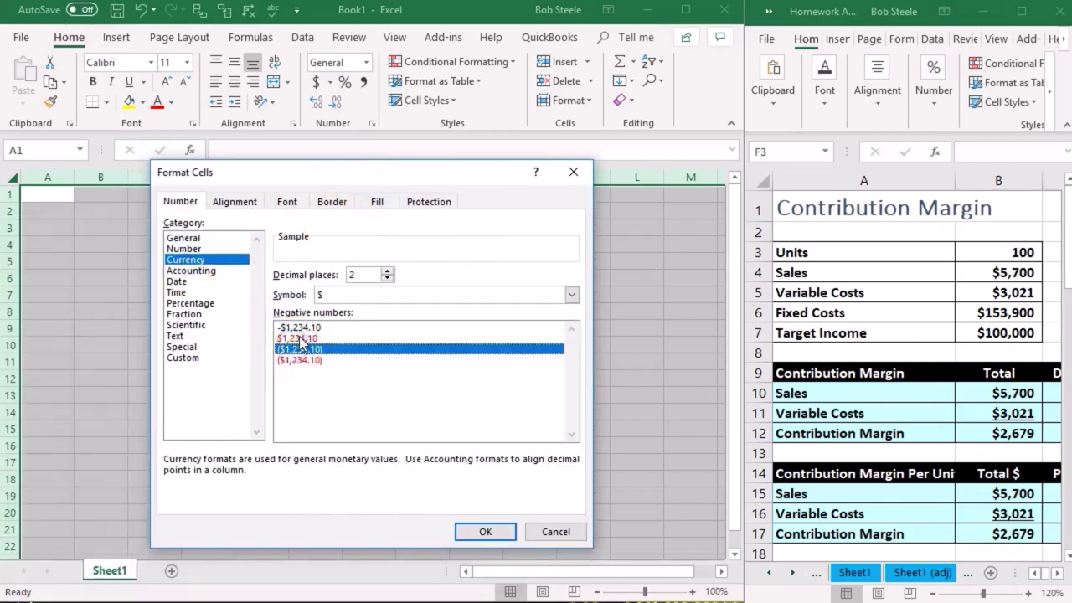
{"action": "left_click", "coordinate": [574, 294]}
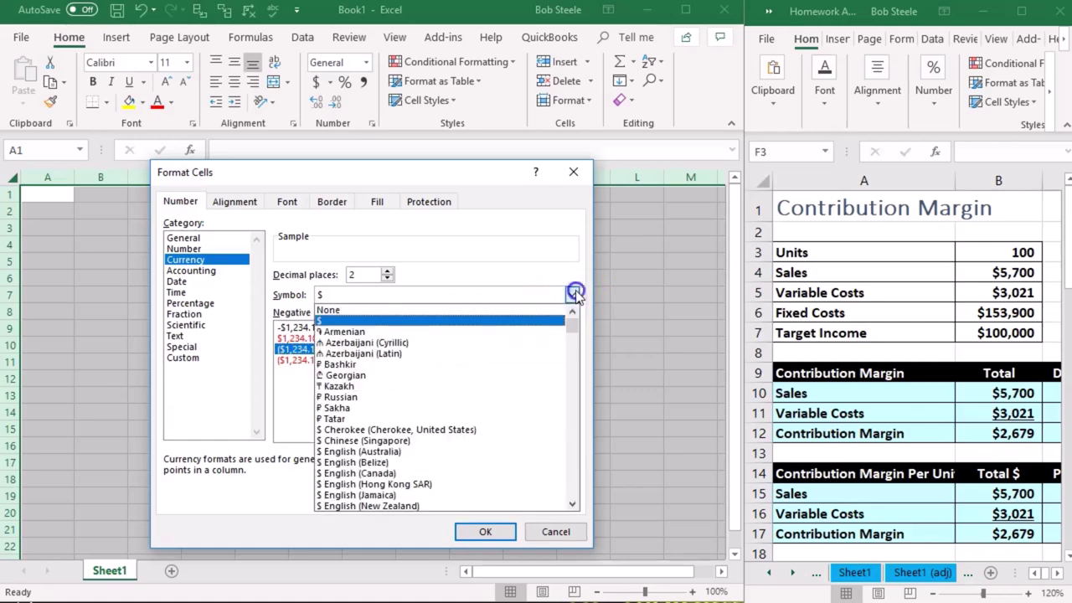
{"action": "left_click", "coordinate": [480, 311]}
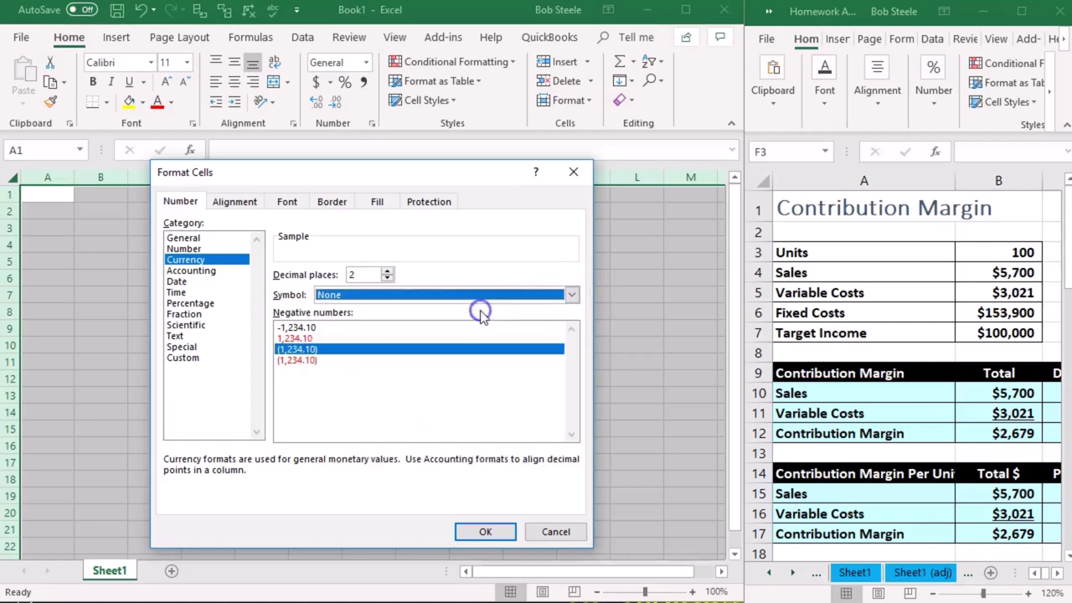
{"action": "left_click", "coordinate": [388, 279]}
{"action": "left_click", "coordinate": [388, 279]}
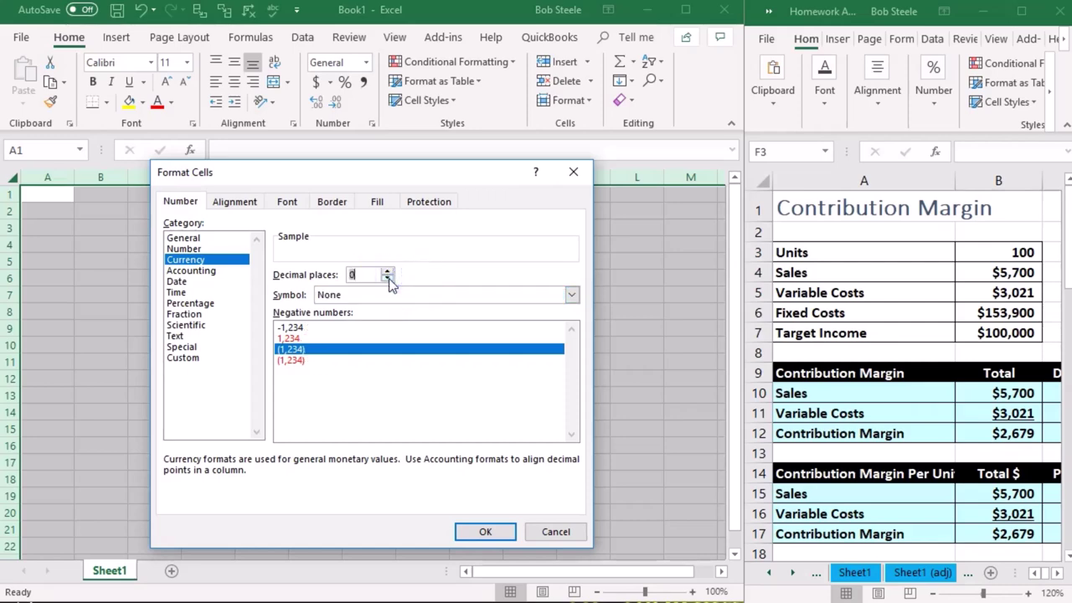
{"action": "left_click", "coordinate": [478, 531]}
{"action": "left_click", "coordinate": [368, 429]}
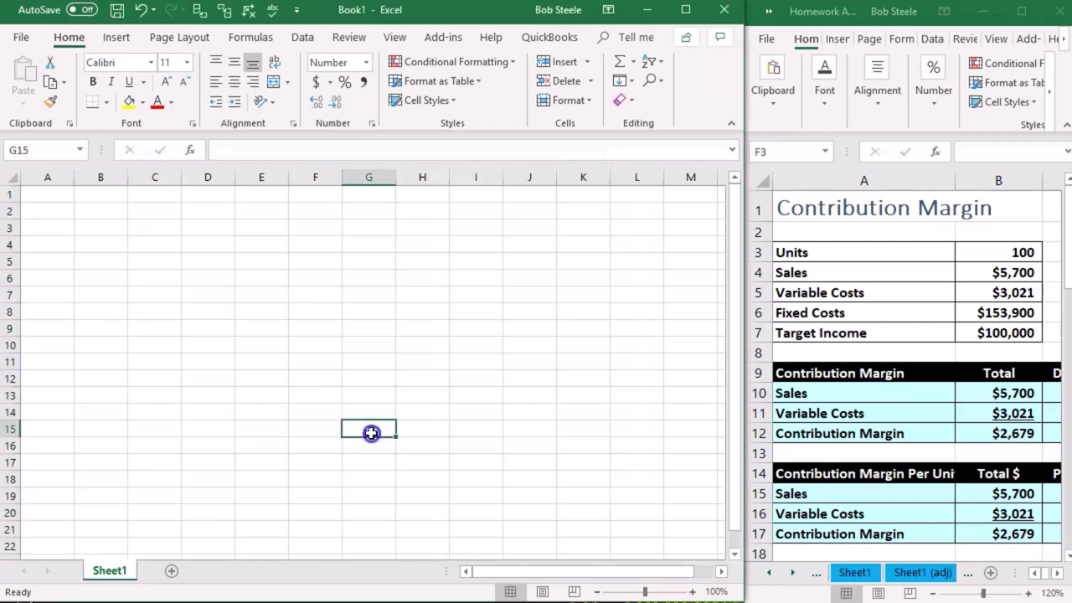
Step: Enter the heading "Contribution Margin" in cell A1 of the blank sheet
{"action": "left_click", "coordinate": [693, 593]}
{"action": "left_click", "coordinate": [693, 593]}
{"action": "left_click", "coordinate": [693, 592]}
{"action": "left_click", "coordinate": [693, 592]}
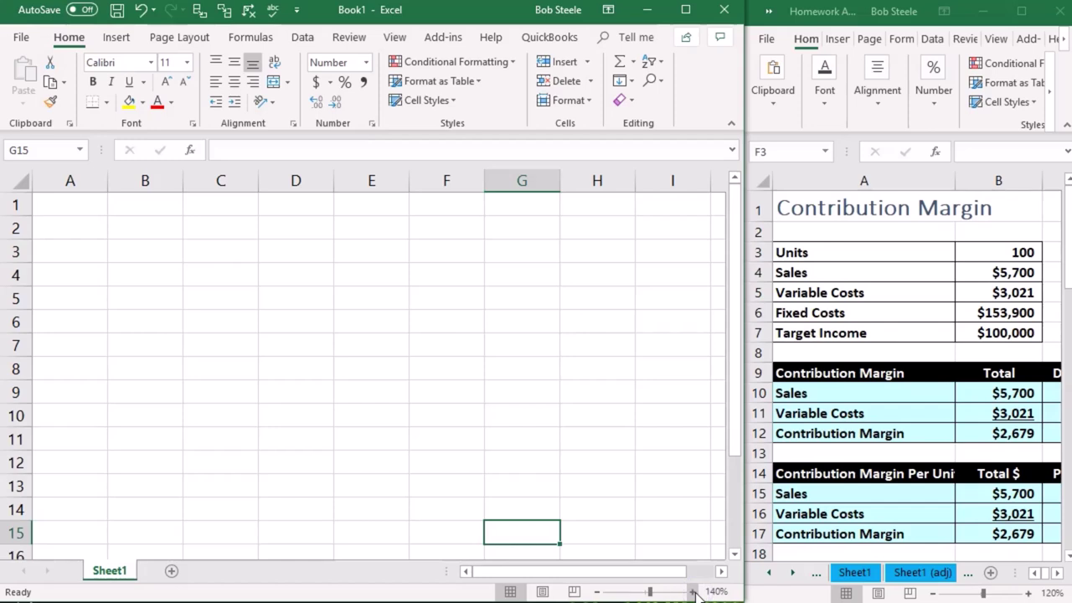
{"action": "left_click", "coordinate": [248, 437]}
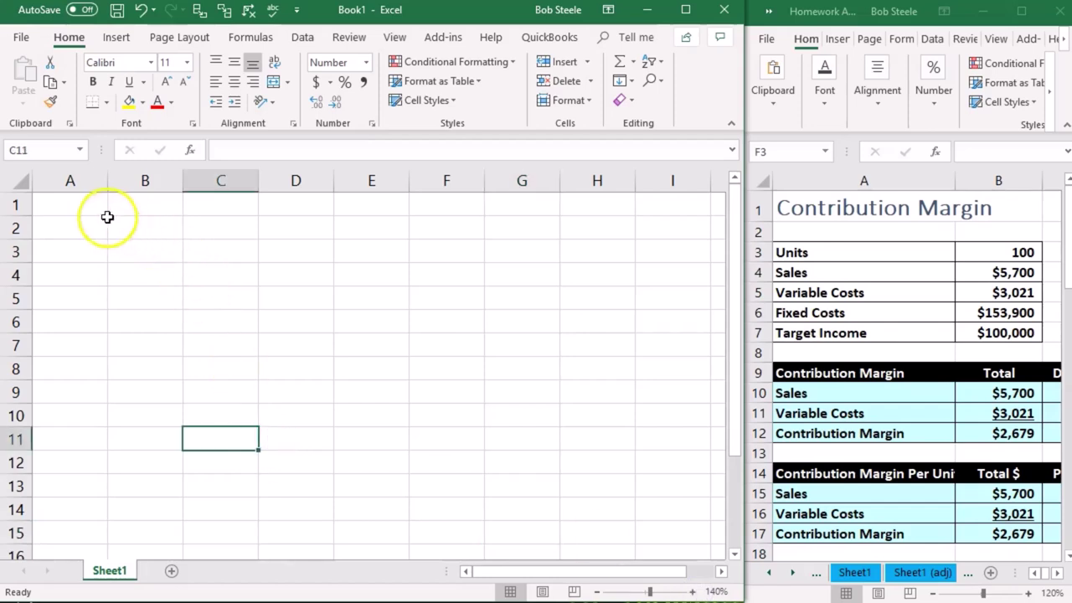
{"action": "key", "text": "ctrl+Home"}
{"action": "type", "text": "Contribution Margin"}
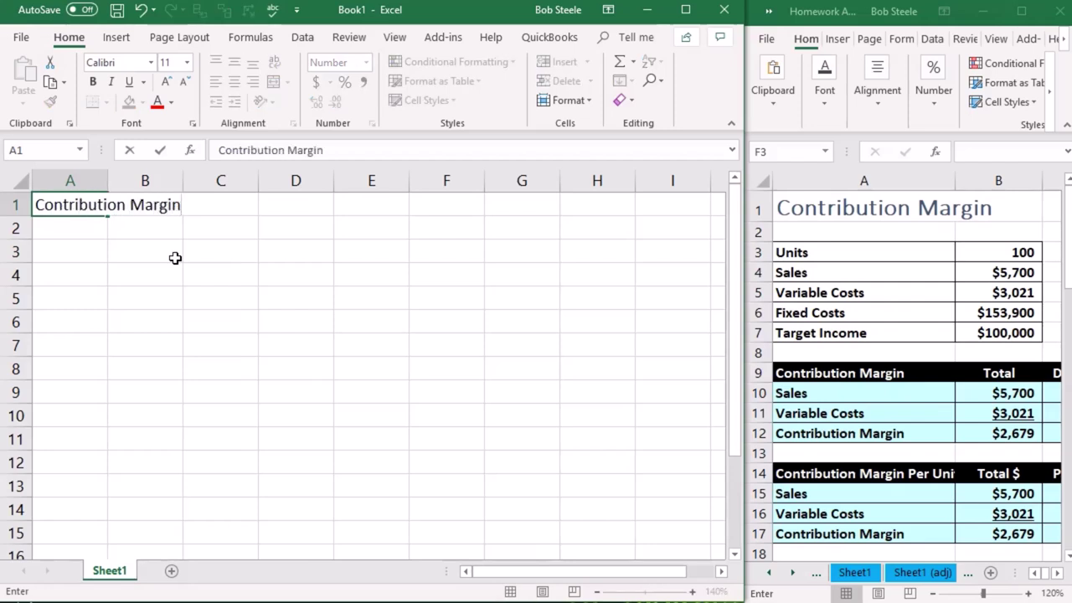
{"action": "key", "text": "Return"}
{"action": "key", "text": "Return"}
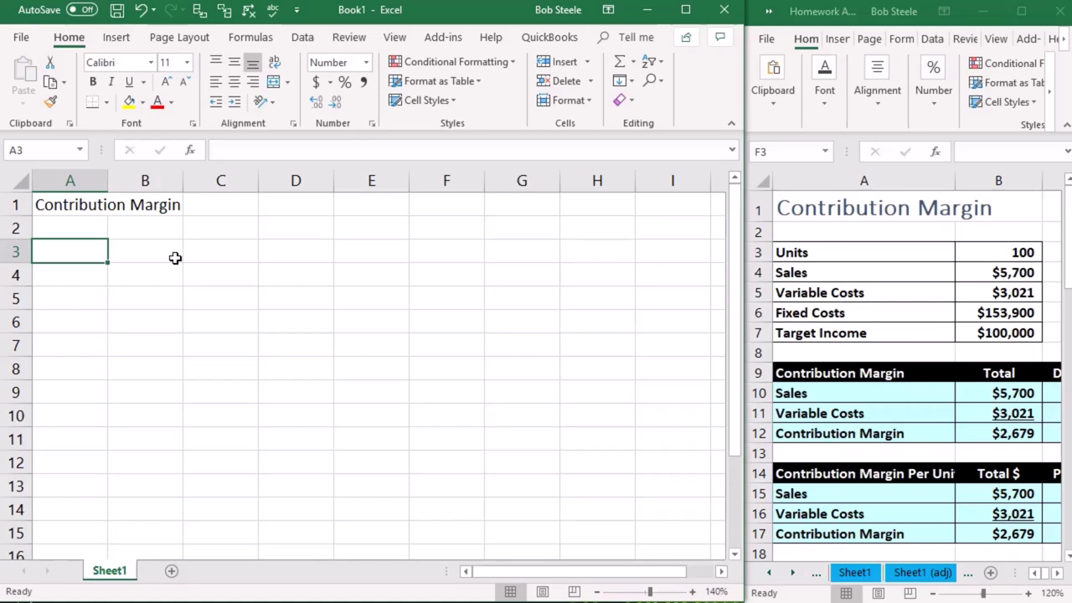
Step: Apply the Title cell style to the heading in cell A1
{"action": "left_click", "coordinate": [94, 205]}
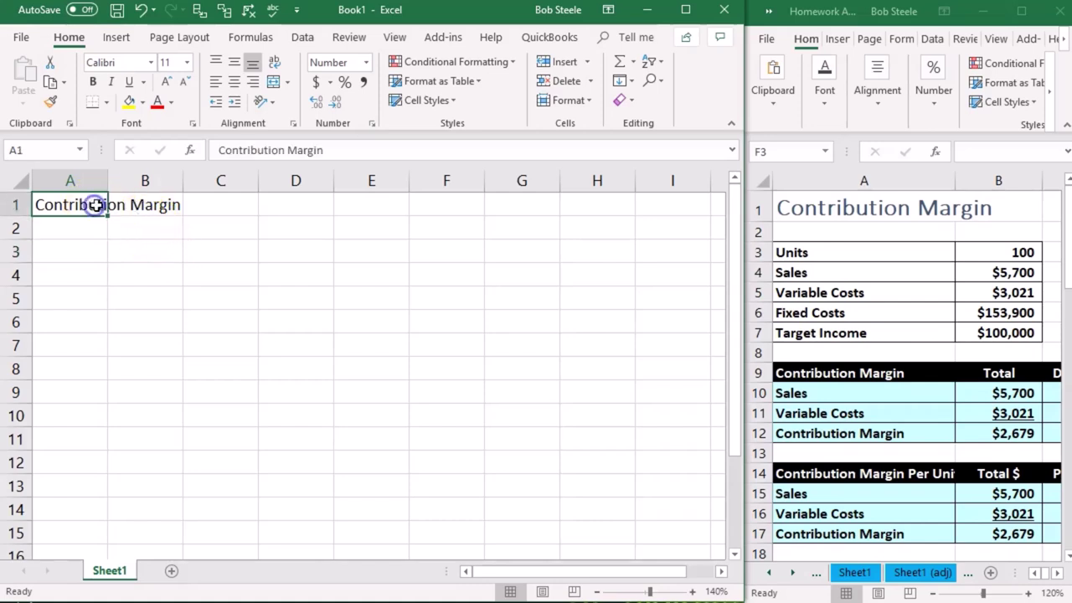
{"action": "left_click", "coordinate": [453, 101]}
{"action": "left_click", "coordinate": [454, 103]}
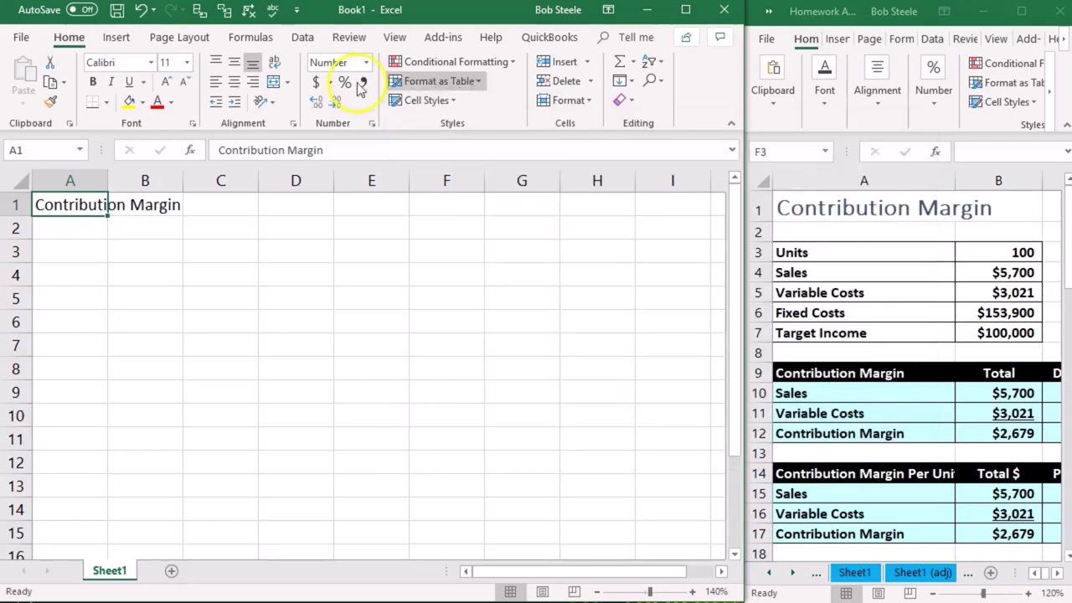
{"action": "left_click", "coordinate": [478, 81]}
{"action": "left_click", "coordinate": [477, 81]}
{"action": "left_click", "coordinate": [453, 100]}
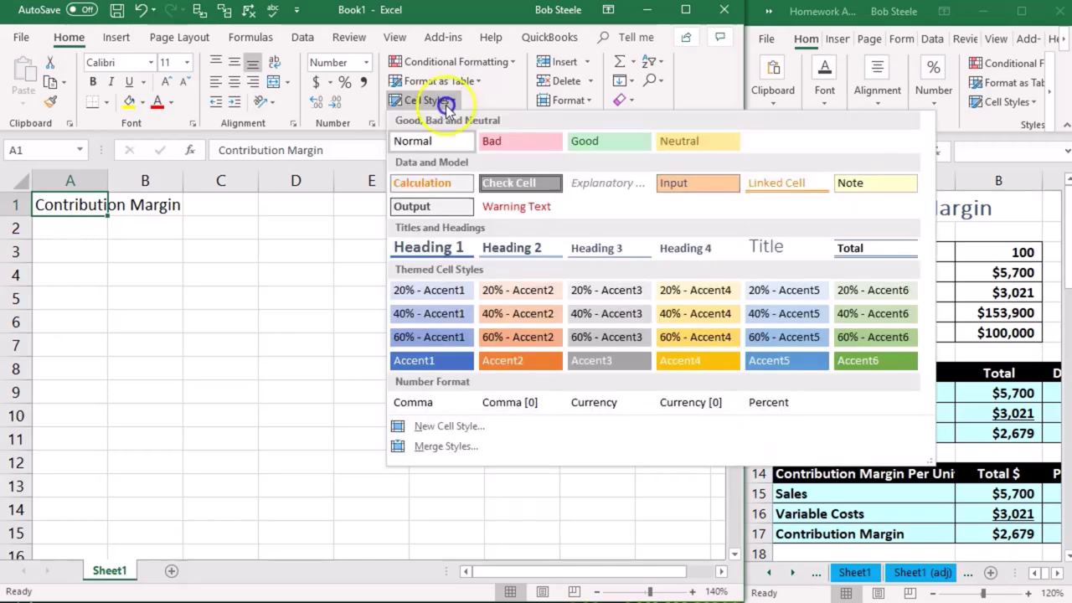
{"action": "left_click", "coordinate": [760, 251]}
{"action": "left_click", "coordinate": [321, 334]}
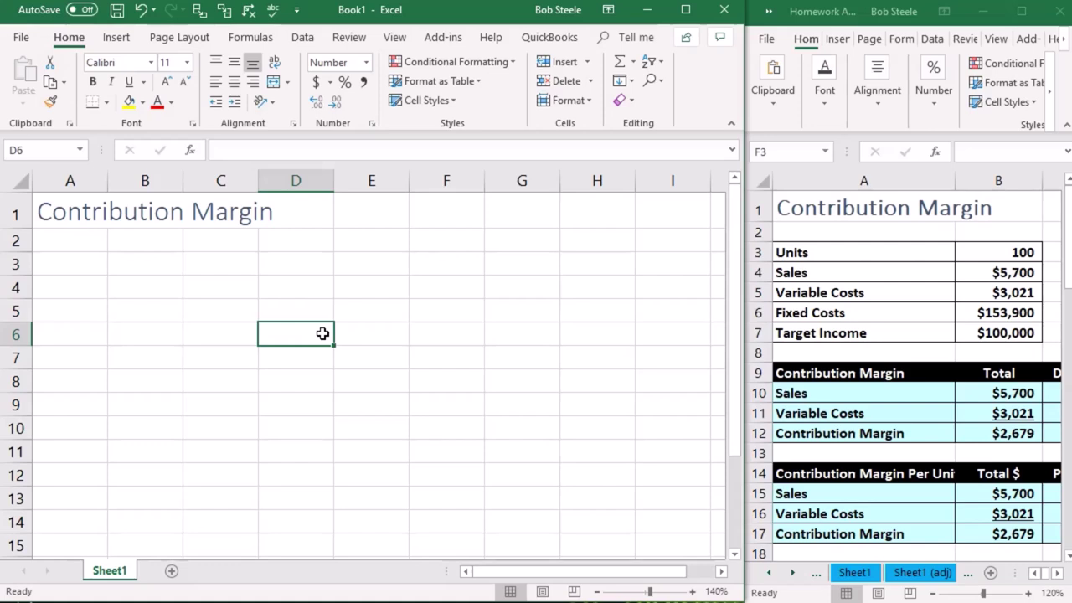
Step: Widen column A to about two and a half default columns to make room for the row labels
{"action": "left_click", "coordinate": [68, 258]}
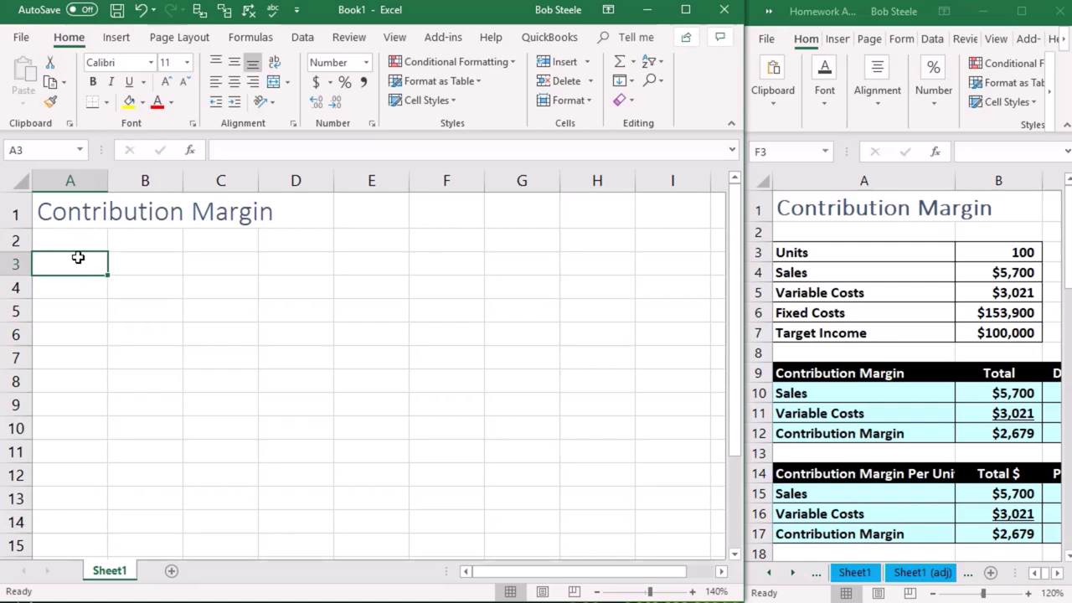
{"action": "left_click", "coordinate": [74, 267]}
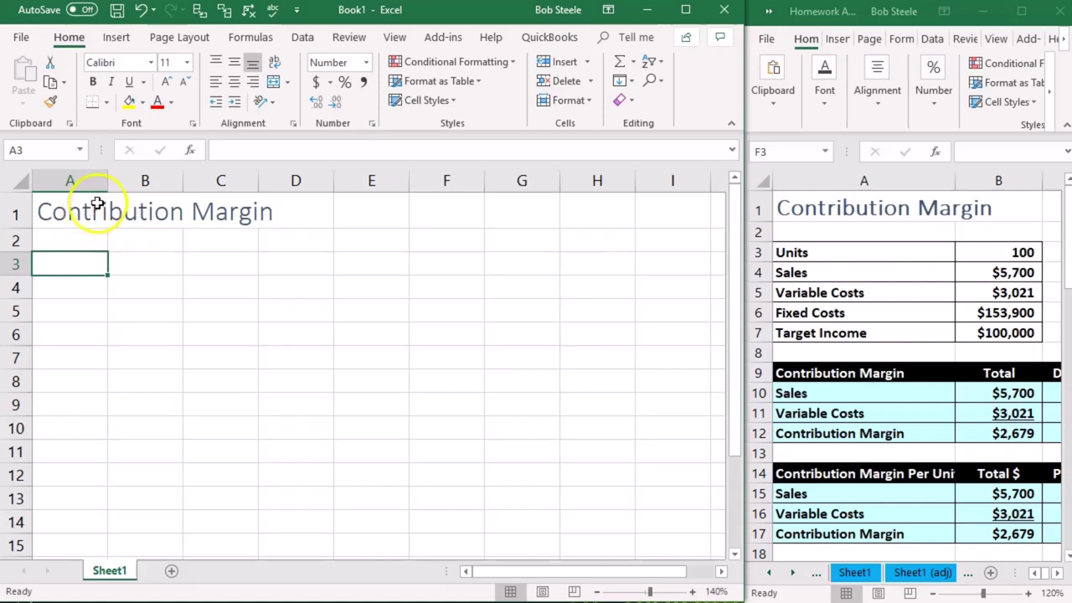
{"action": "left_click_drag", "start_coordinate": [110, 180], "coordinate": [200, 180]}
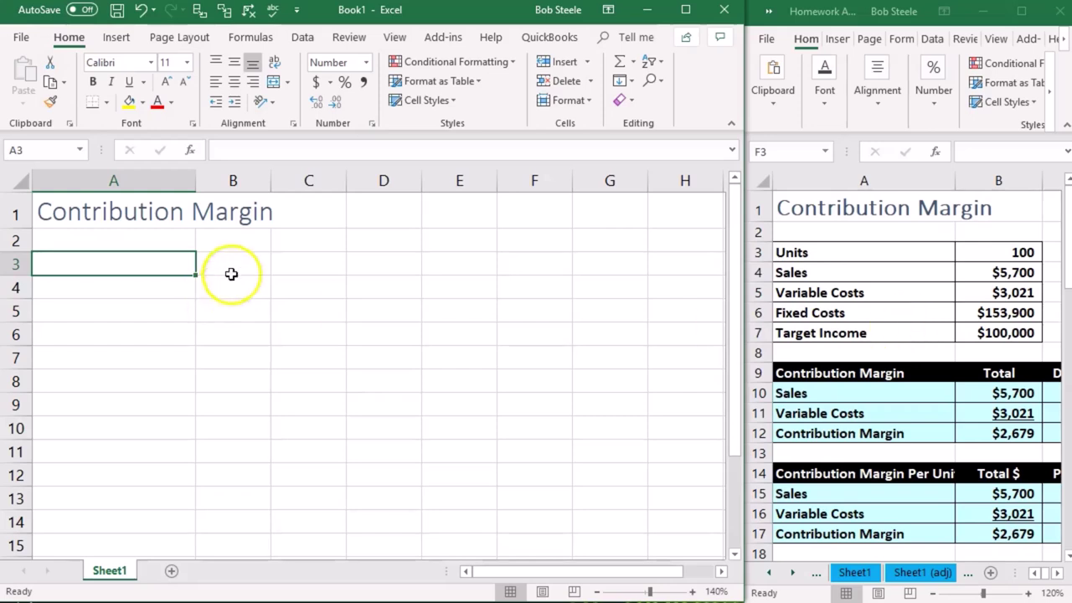
{"action": "left_click_drag", "start_coordinate": [198, 181], "coordinate": [215, 179]}
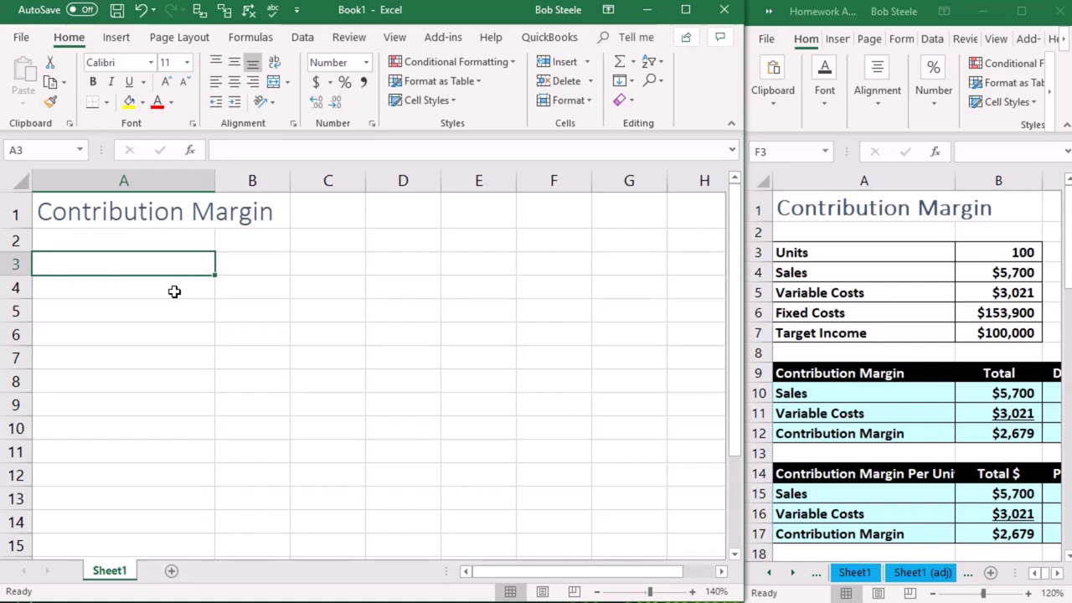
Step: Enter Units with 100 in row 3 and Sales with 5700 in row 4, using columns A and B
{"action": "type", "text": "Units"}
{"action": "key", "text": "Tab"}
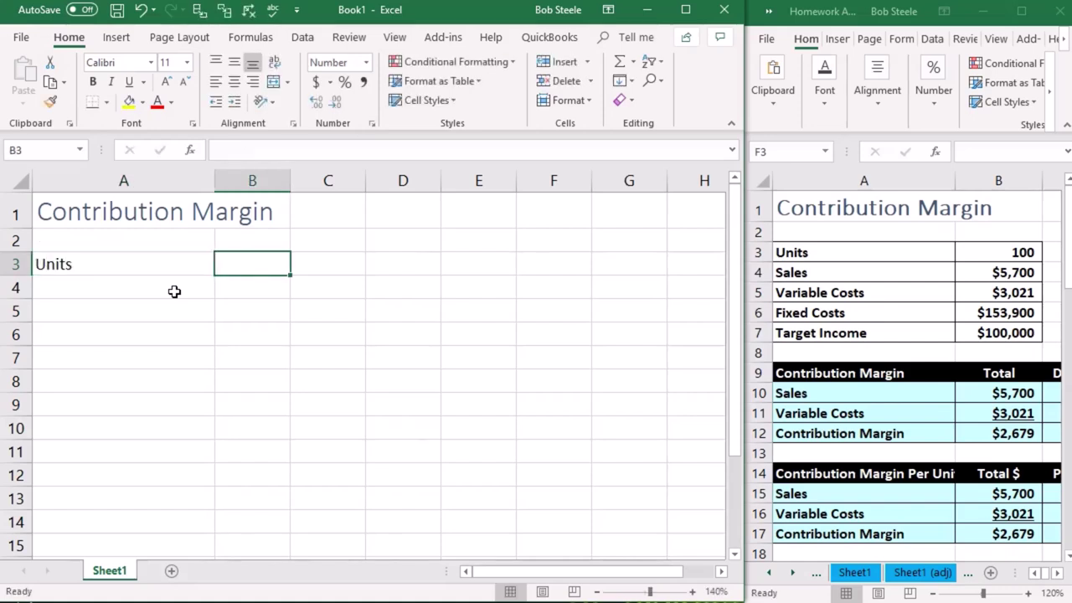
{"action": "type", "text": "100"}
{"action": "key", "text": "Return"}
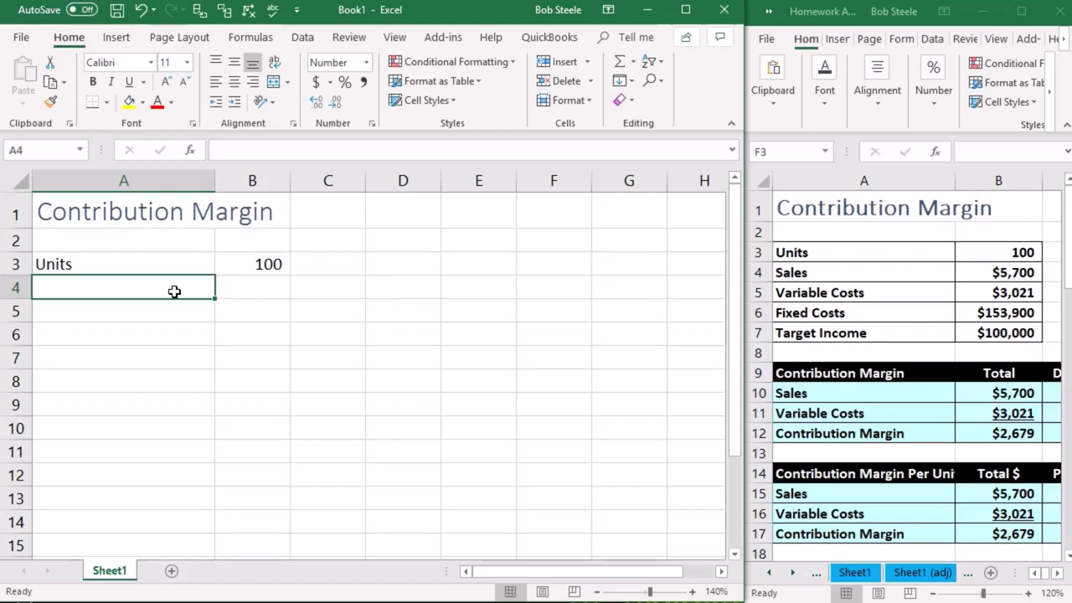
{"action": "type", "text": "Sales"}
{"action": "key", "text": "Tab"}
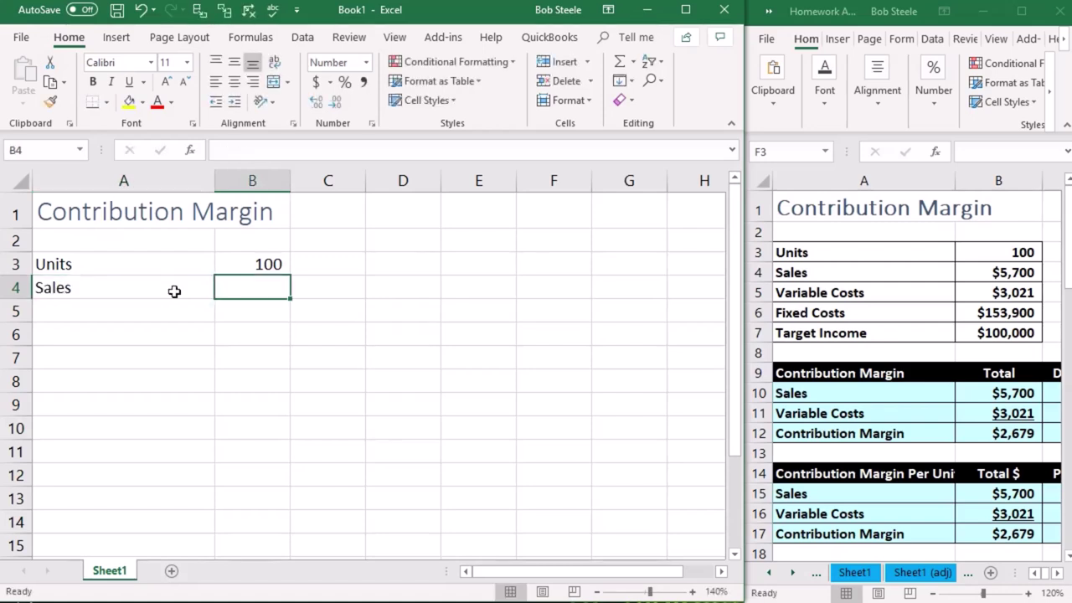
{"action": "type", "text": "5700"}
{"action": "key", "text": "Return"}
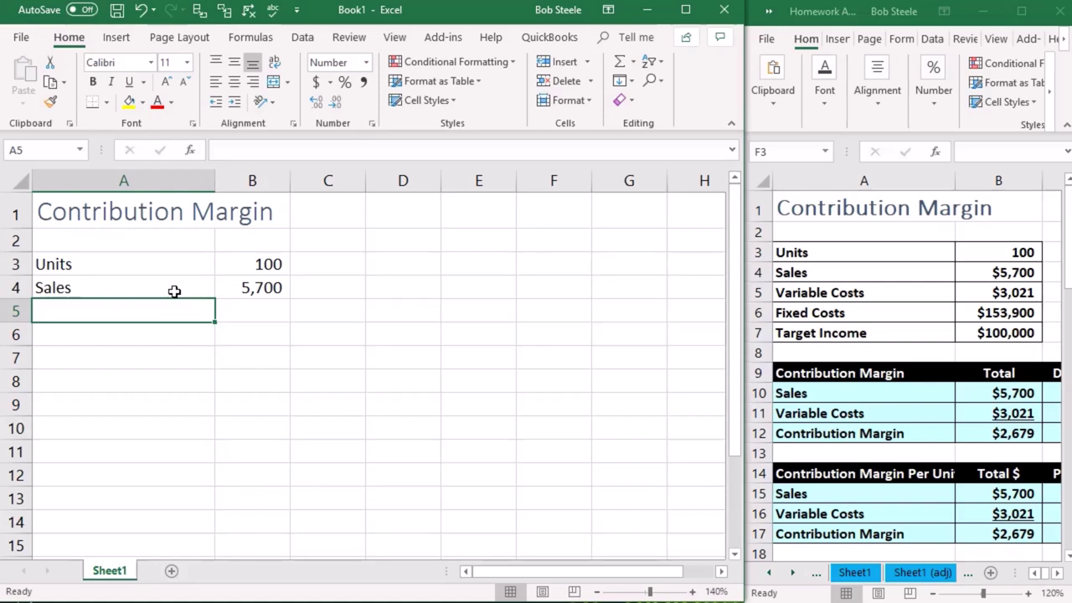
Step: Enter the label "Variable costs" in A5 and its amount 3021 in B5
{"action": "type", "text": "Variable"}
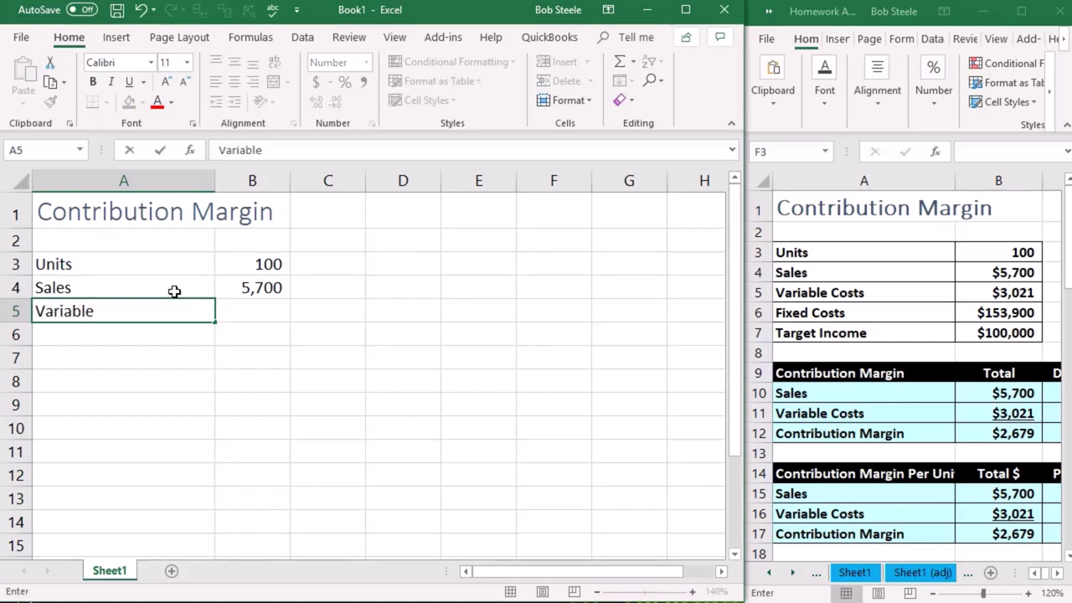
{"action": "type", "text": " cists"}
{"action": "key", "text": "BackSpace"}
{"action": "key", "text": "BackSpace"}
{"action": "key", "text": "BackSpace"}
{"action": "key", "text": "BackSpace"}
{"action": "type", "text": "osts"}
{"action": "key", "text": "Tab"}
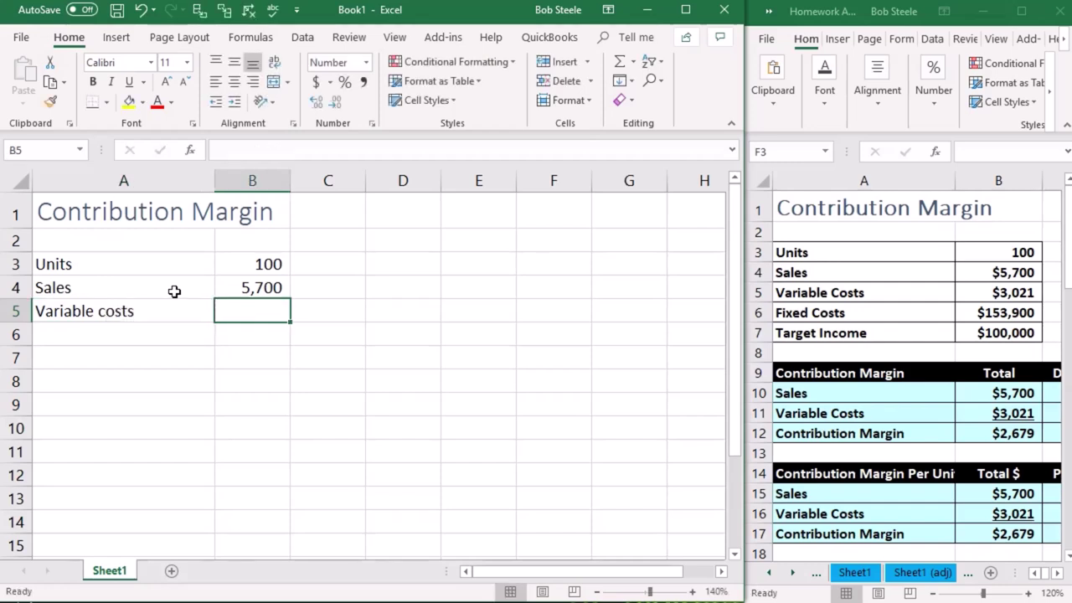
{"action": "type", "text": "3021"}
{"action": "key", "text": "Return"}
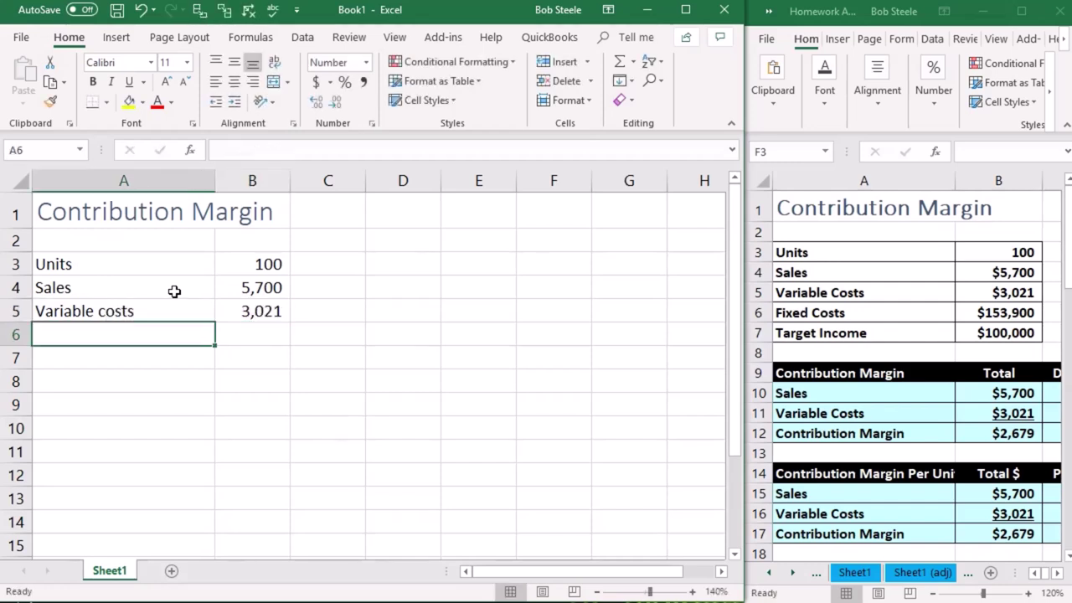
Step: Enter the label "Fixed costs" in A6 and its amount 153900 in B6
{"action": "type", "text": "Fixed costs"}
{"action": "key", "text": "Tab"}
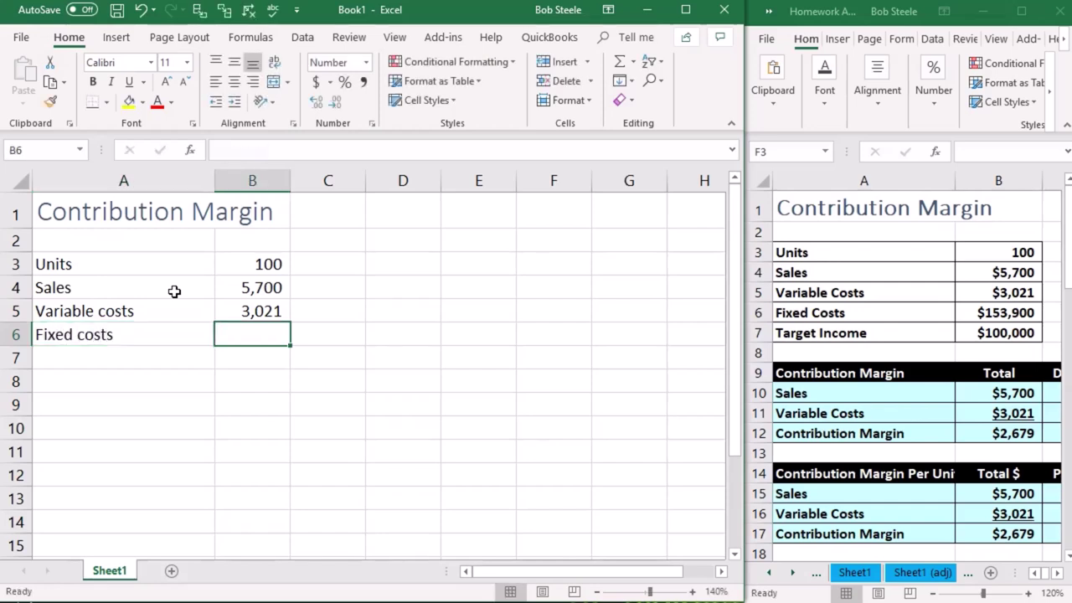
{"action": "type", "text": "153900"}
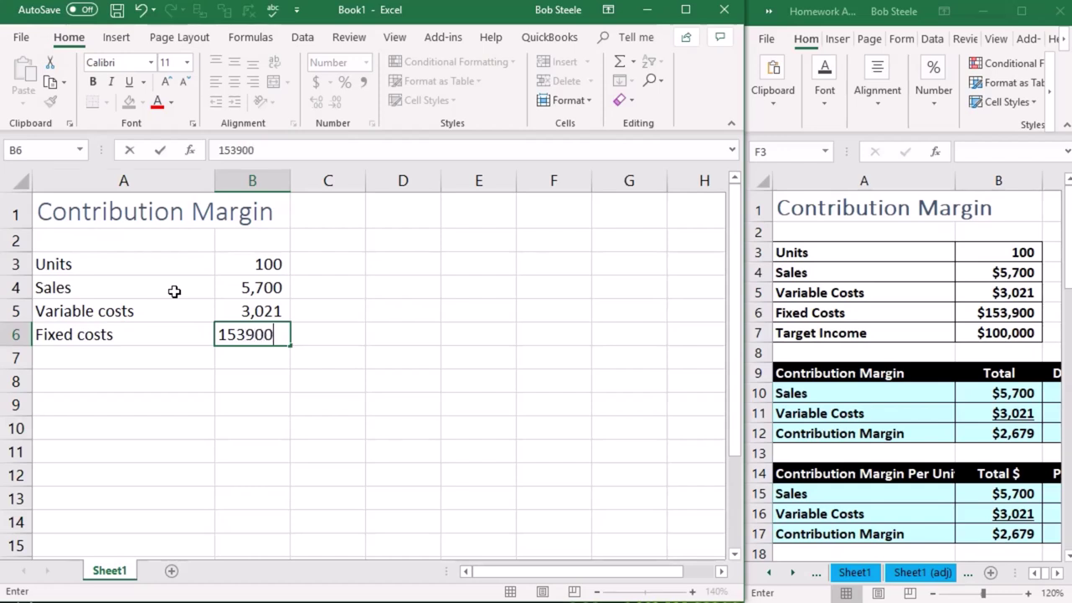
{"action": "key", "text": "Return"}
Step: Enter the label "Target Income" in A7 and its amount 100000 in B7
{"action": "type", "text": "T"}
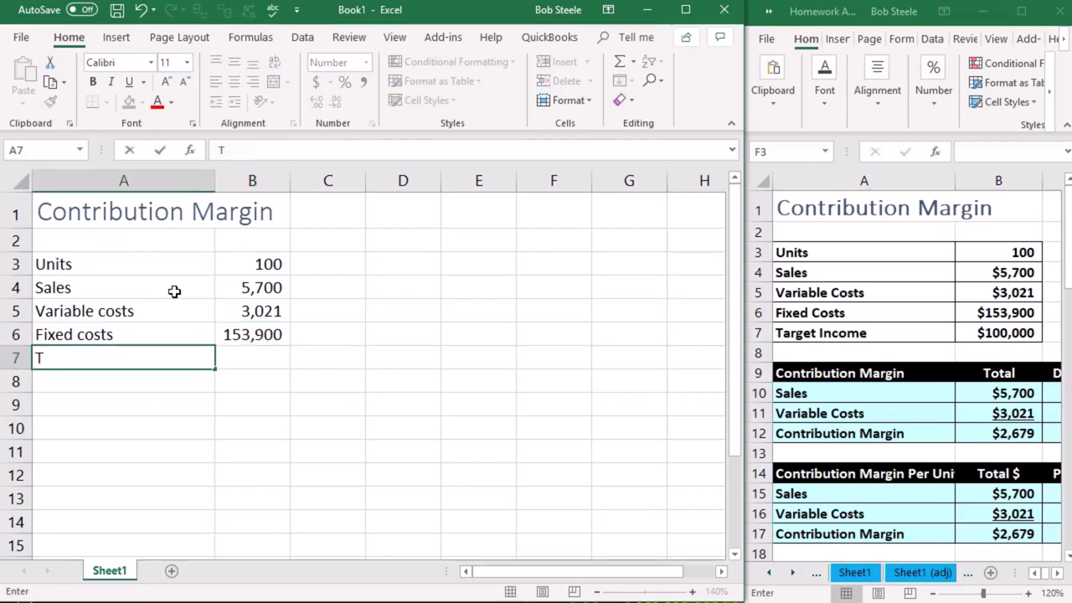
{"action": "type", "text": "arget I"}
{"action": "type", "text": "ncoc"}
{"action": "key", "text": "BackSpace"}
{"action": "key", "text": "BackSpace"}
{"action": "key", "text": "BackSpace"}
{"action": "type", "text": "come"}
{"action": "key", "text": "ctrl+Return"}
{"action": "key", "text": "Tab"}
{"action": "type", "text": "100000"}
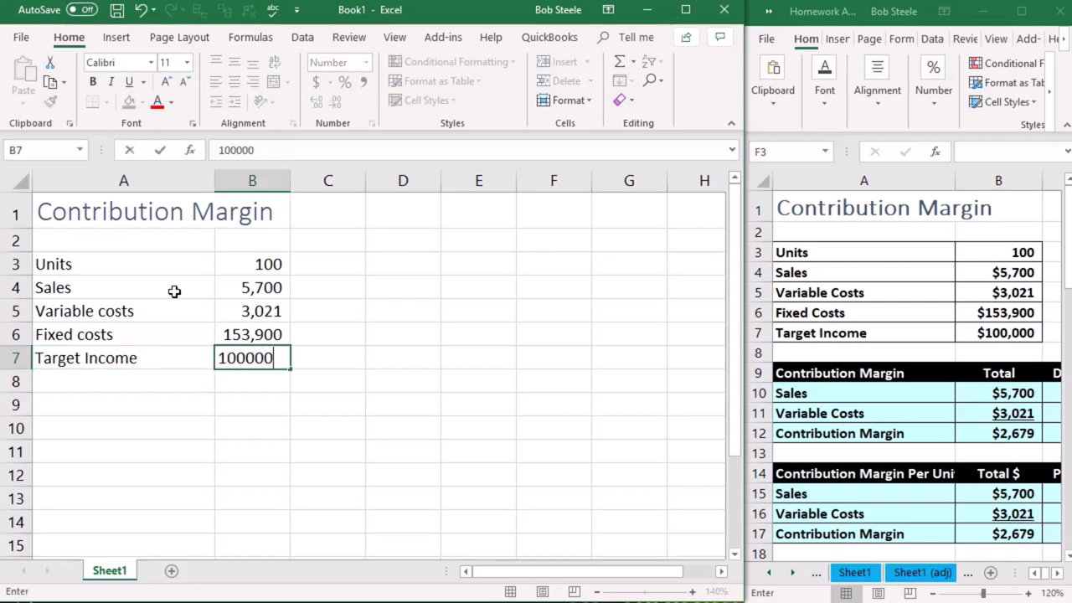
{"action": "key", "text": "Return"}
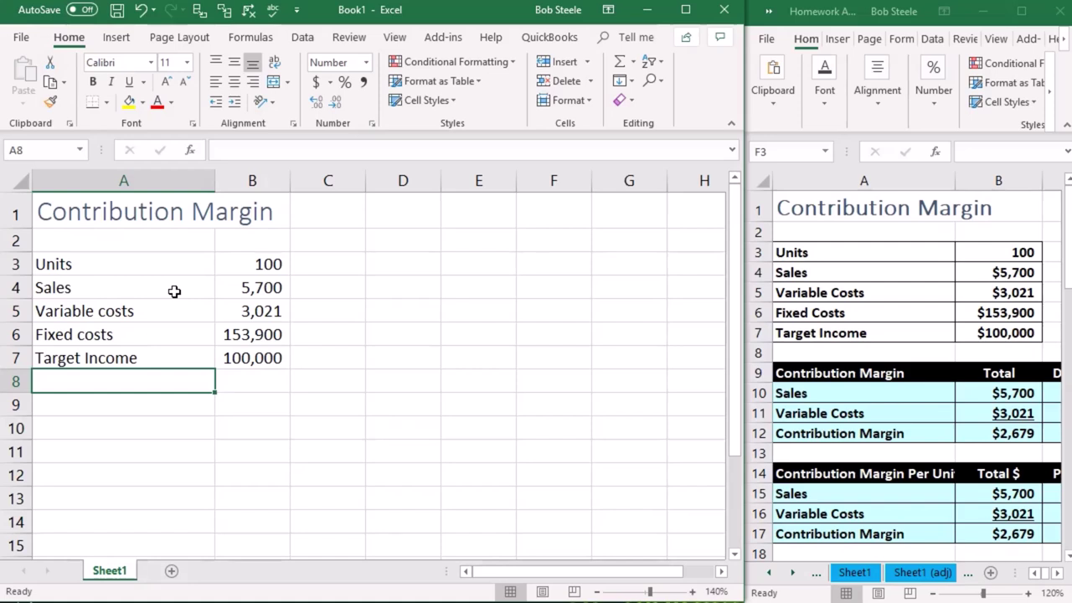
{"action": "left_click_drag", "start_coordinate": [162, 273], "coordinate": [144, 355]}
{"action": "left_click_drag", "start_coordinate": [256, 268], "coordinate": [250, 359]}
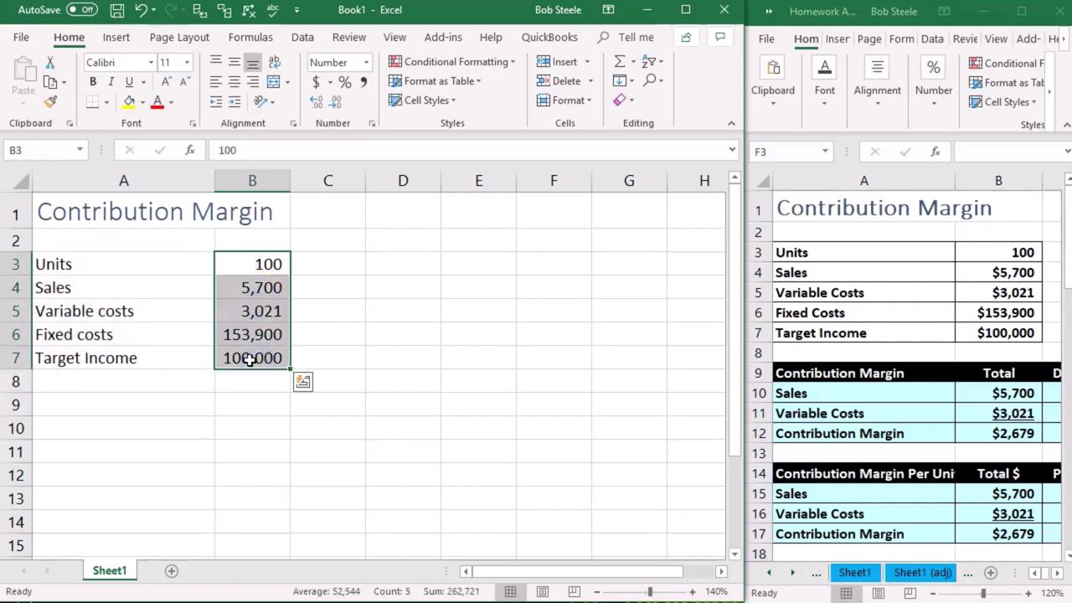
{"action": "left_click", "coordinate": [117, 566]}
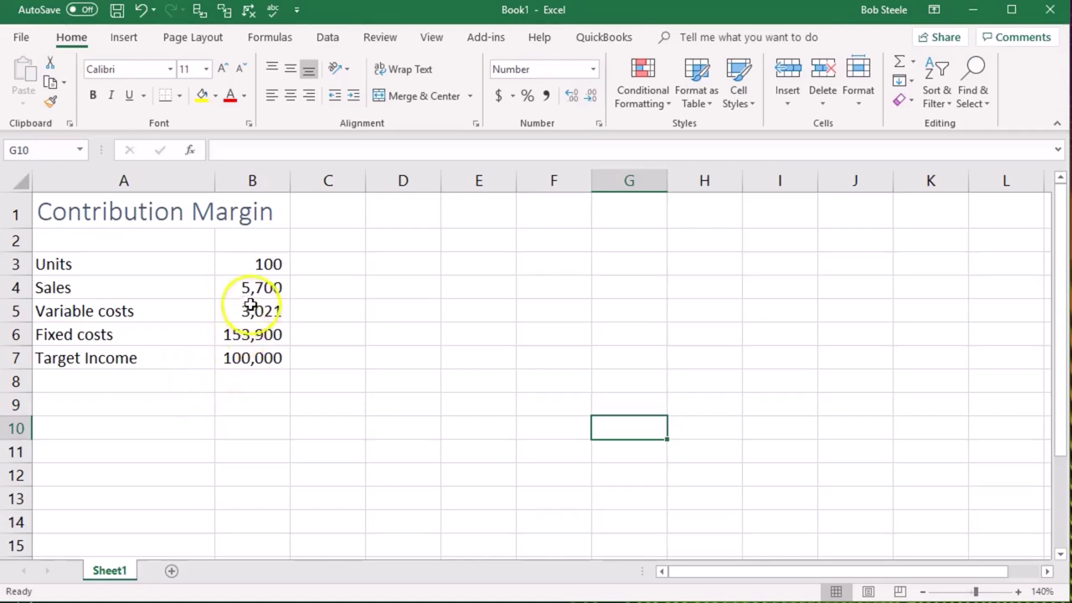
Step: Format the amounts in B4:B7 as Currency with the $ symbol and no decimals, and widen column B slightly
{"action": "left_click_drag", "start_coordinate": [251, 287], "coordinate": [241, 352]}
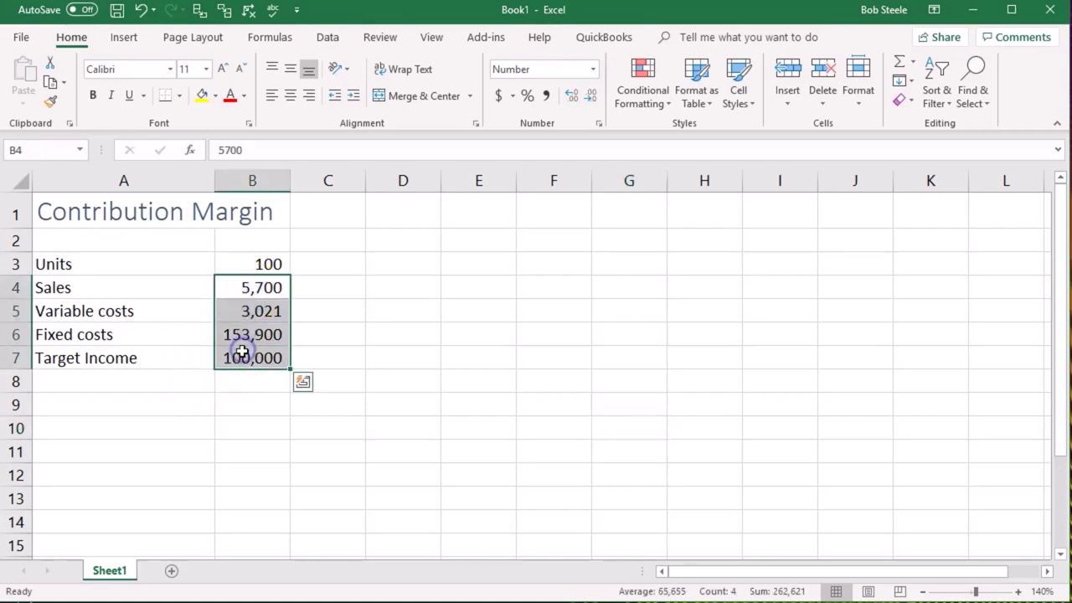
{"action": "right_click", "coordinate": [273, 311]}
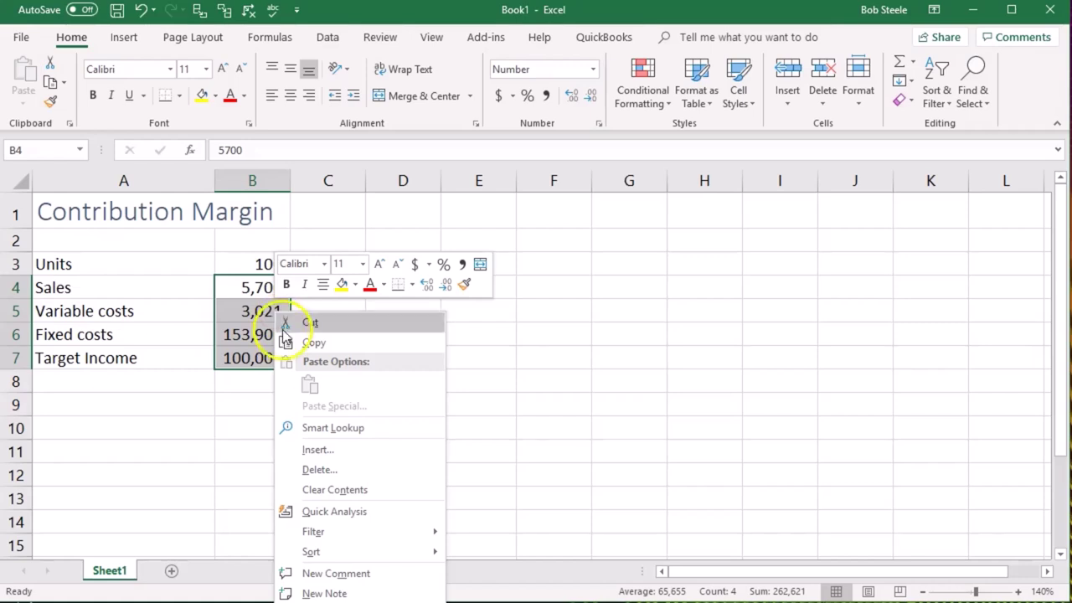
{"action": "left_click", "coordinate": [335, 601]}
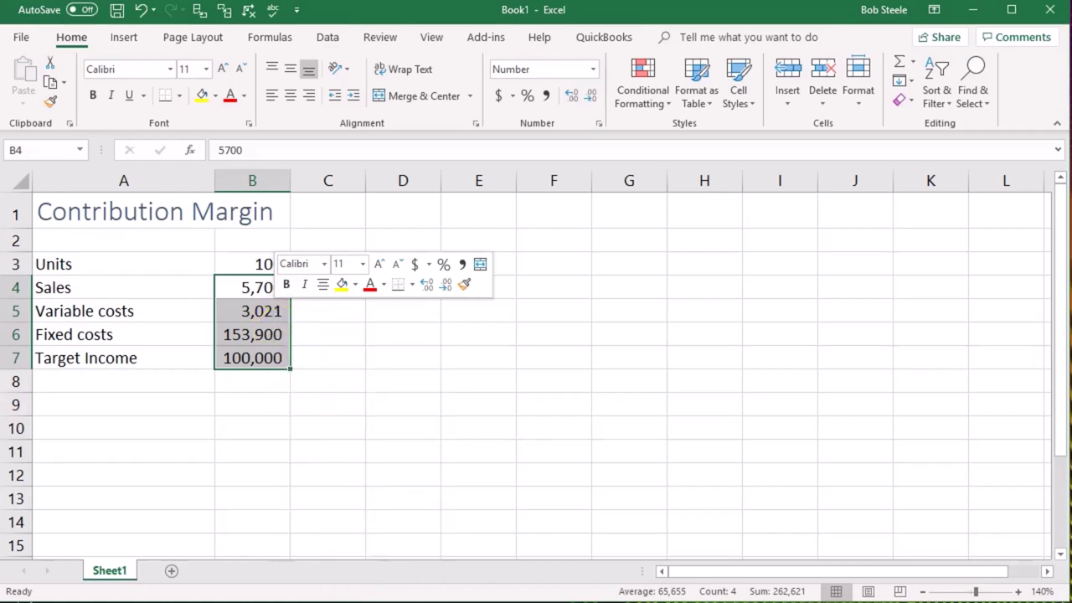
{"action": "left_click_drag", "start_coordinate": [385, 320], "coordinate": [579, 204]}
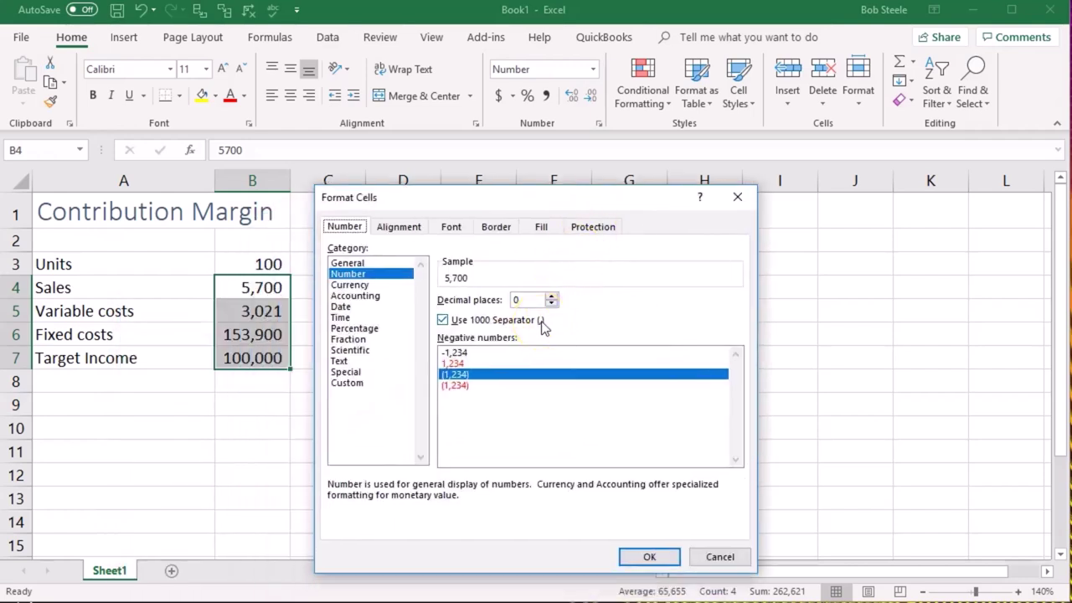
{"action": "left_click", "coordinate": [349, 285]}
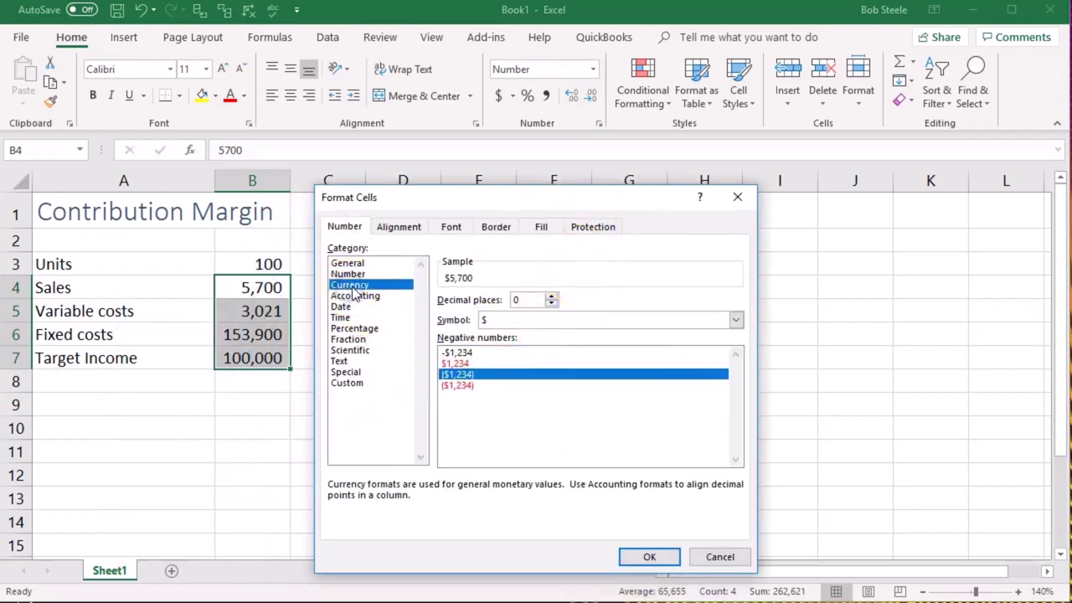
{"action": "left_click", "coordinate": [638, 556]}
{"action": "left_click", "coordinate": [473, 473]}
{"action": "left_click_drag", "start_coordinate": [292, 184], "coordinate": [303, 184]}
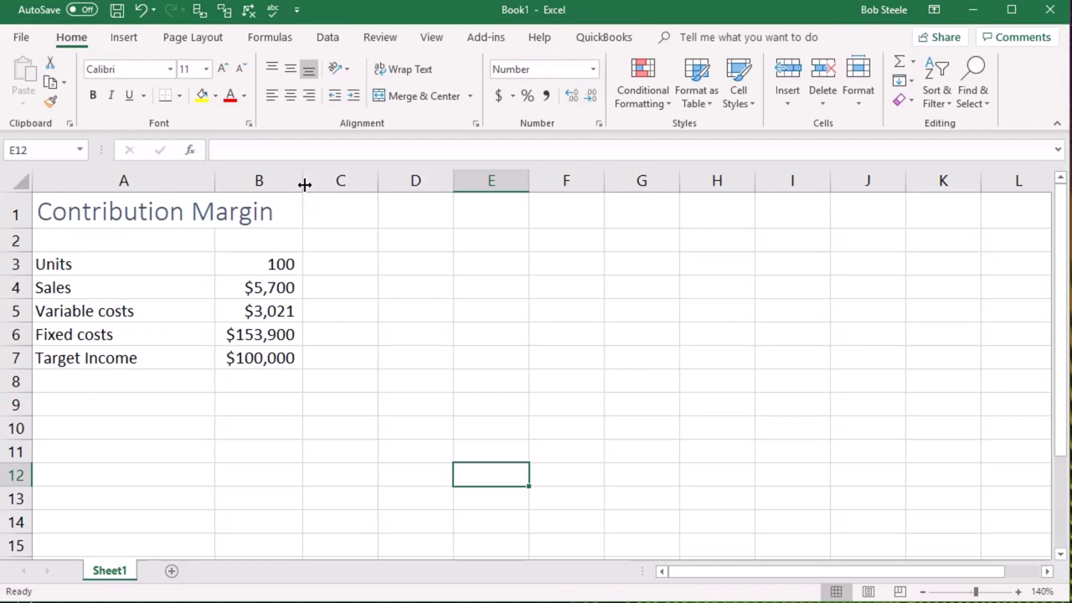
Step: Apply all borders to the input data table in A3:B7
{"action": "left_click_drag", "start_coordinate": [172, 263], "coordinate": [256, 354]}
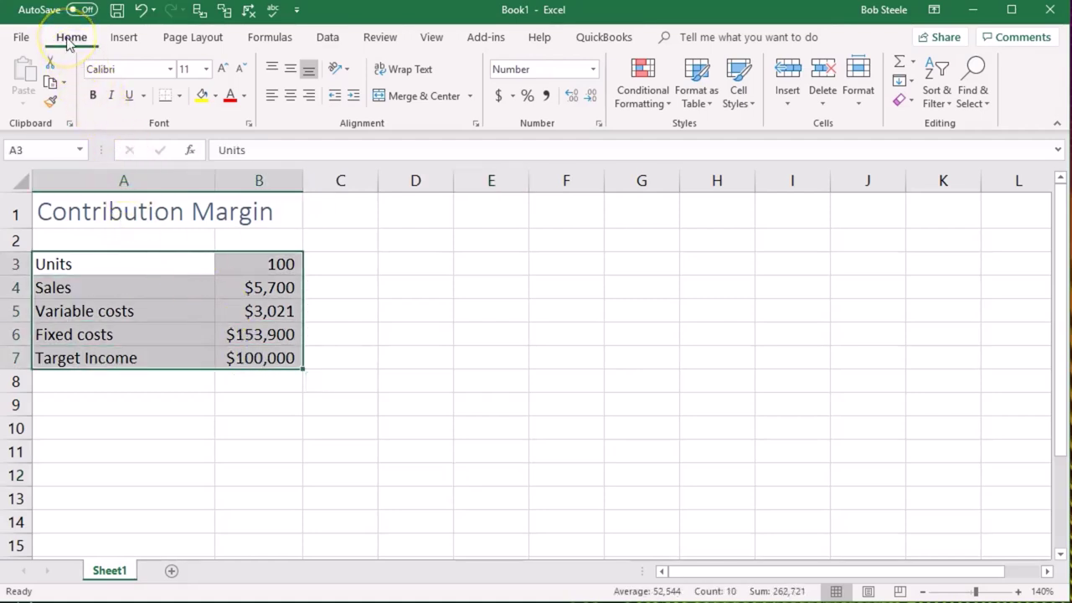
{"action": "left_click", "coordinate": [179, 96]}
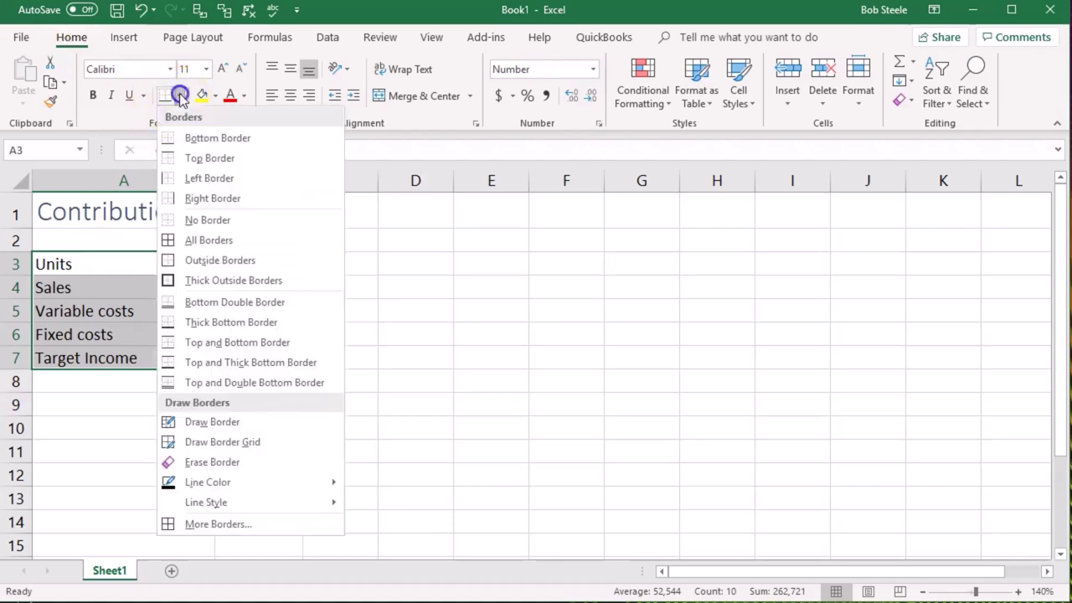
{"action": "left_click", "coordinate": [209, 240]}
{"action": "left_click", "coordinate": [217, 446]}
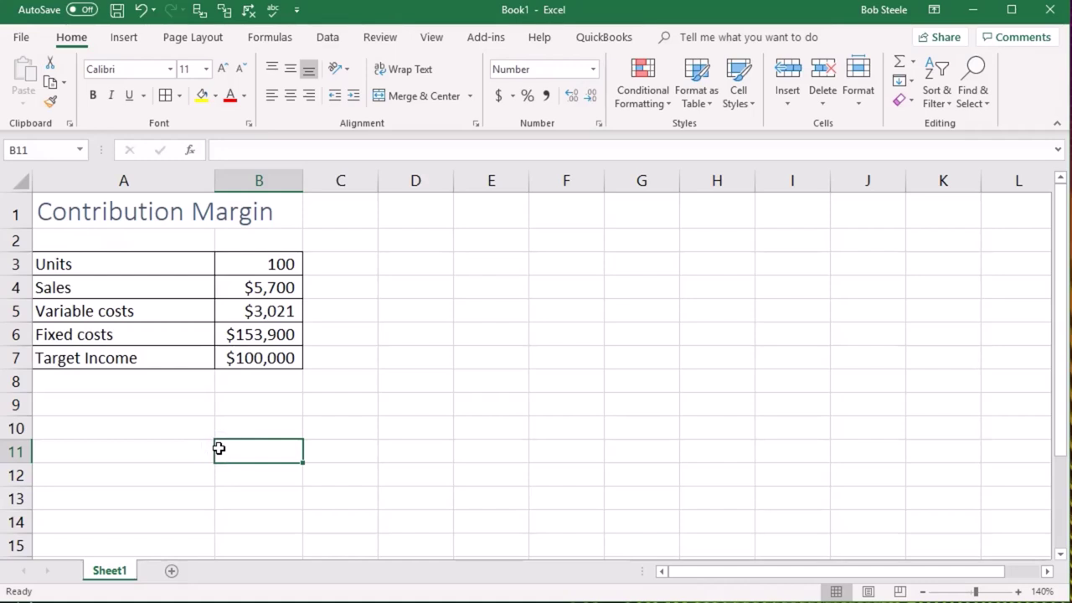
Step: Make the text of the entire worksheet bold
{"action": "left_click", "coordinate": [21, 180]}
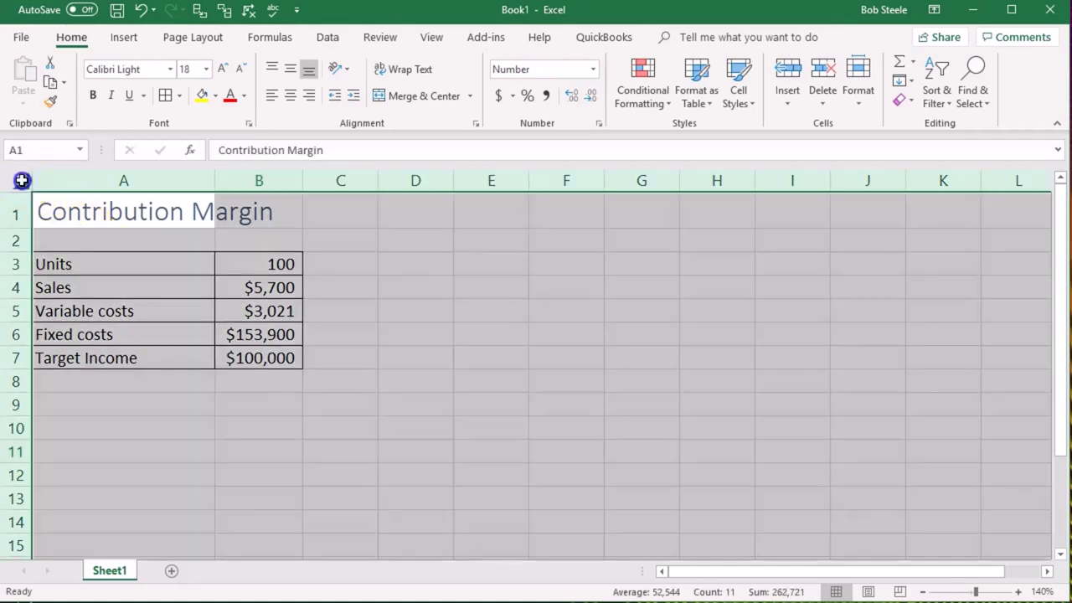
{"action": "left_click", "coordinate": [93, 95]}
{"action": "left_click", "coordinate": [241, 404]}
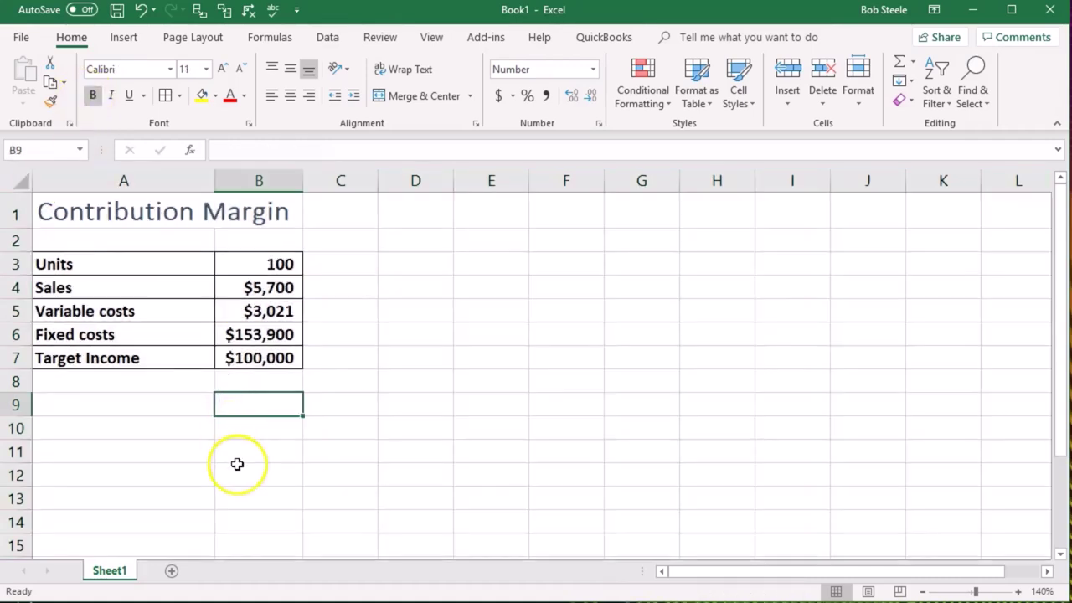
Step: Enter the headings "Contribution Margin" in A9 and "Total" in B9
{"action": "left_click", "coordinate": [139, 408]}
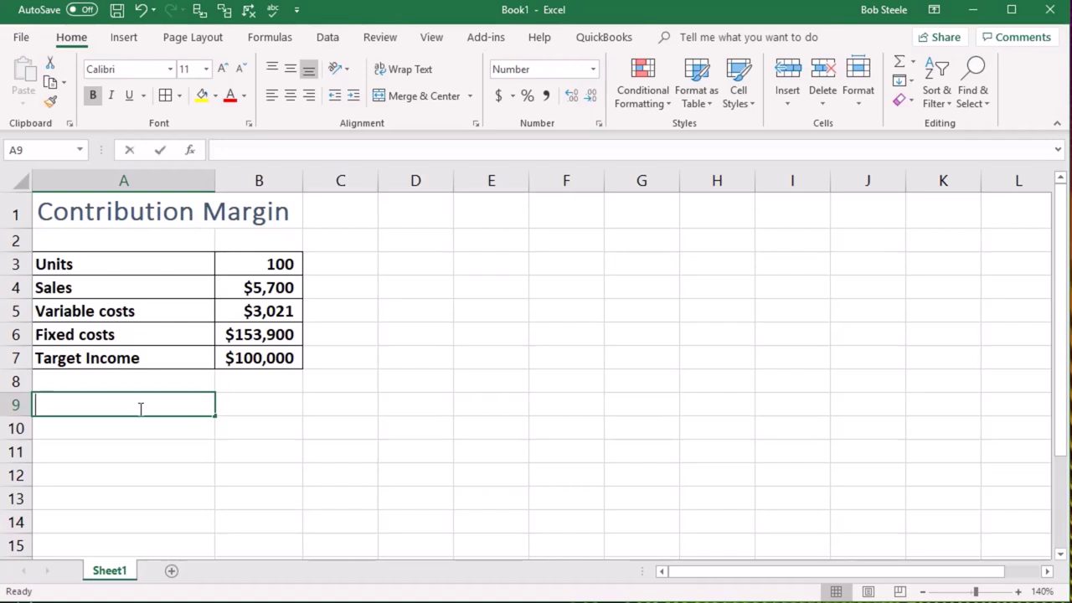
{"action": "type", "text": "Co"}
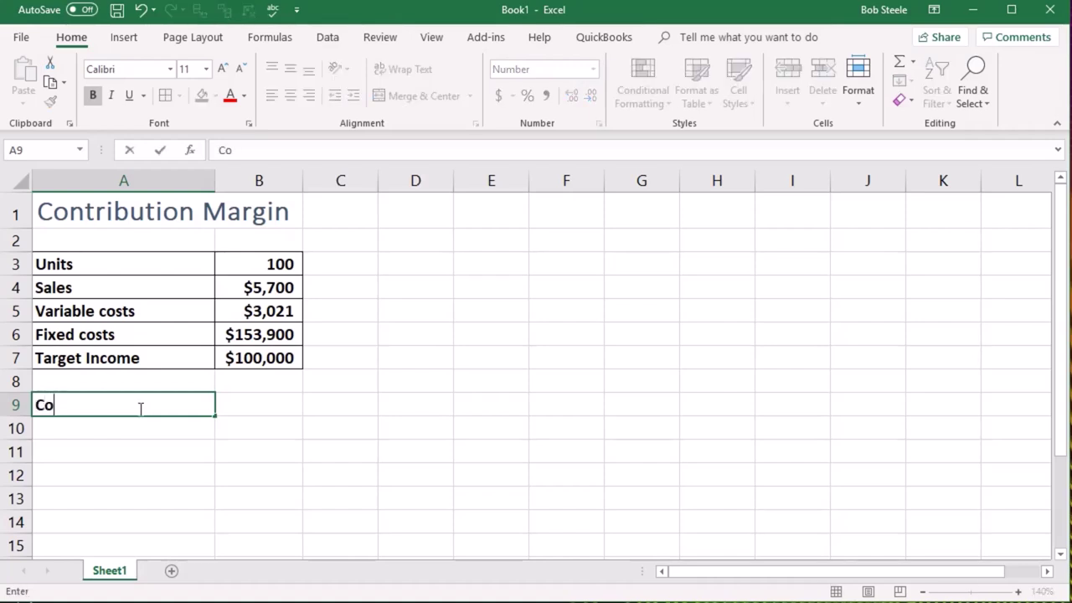
{"action": "type", "text": "ntribution Margin"}
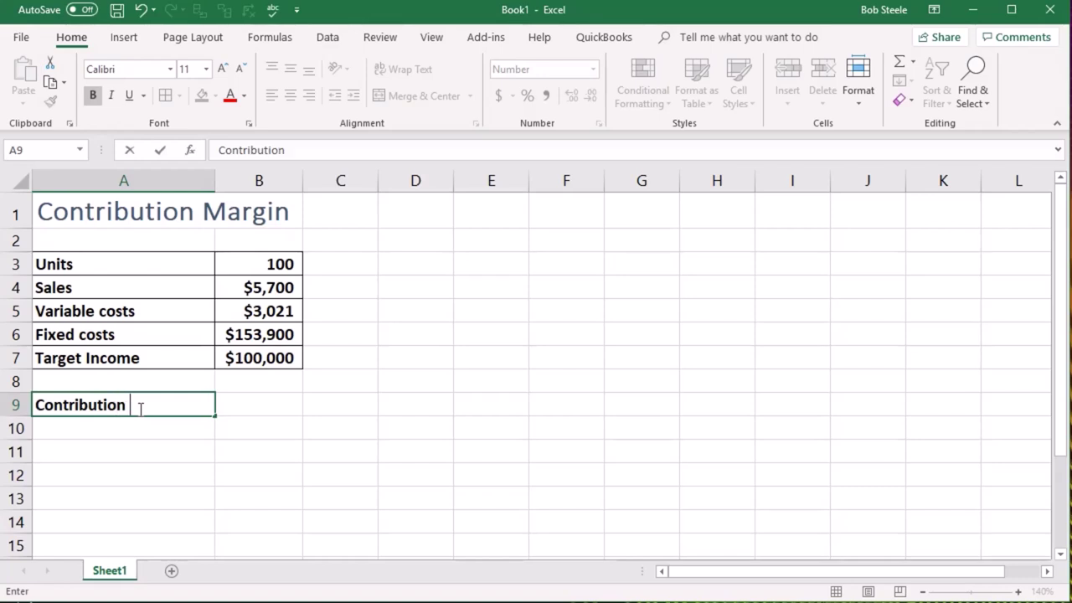
{"action": "key", "text": "Tab"}
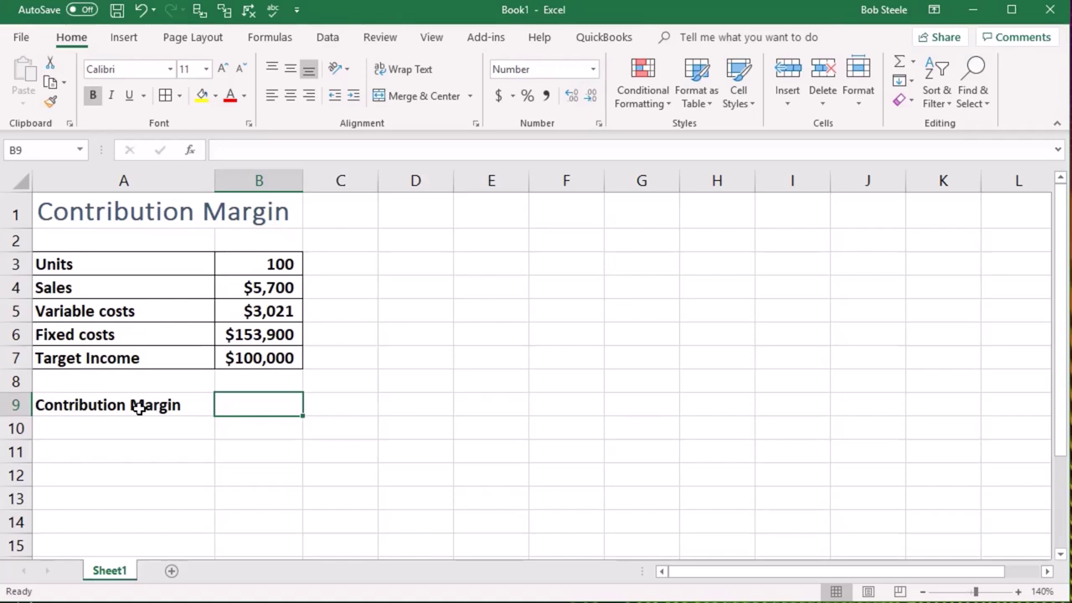
{"action": "type", "text": "Total"}
{"action": "key", "text": "Tab"}
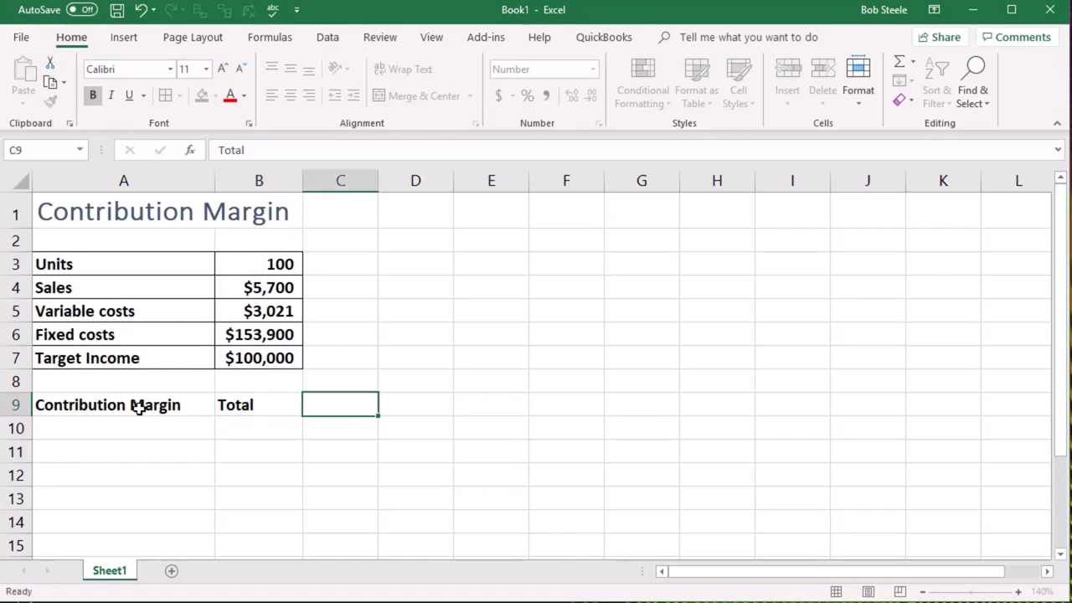
{"action": "key", "text": "Return"}
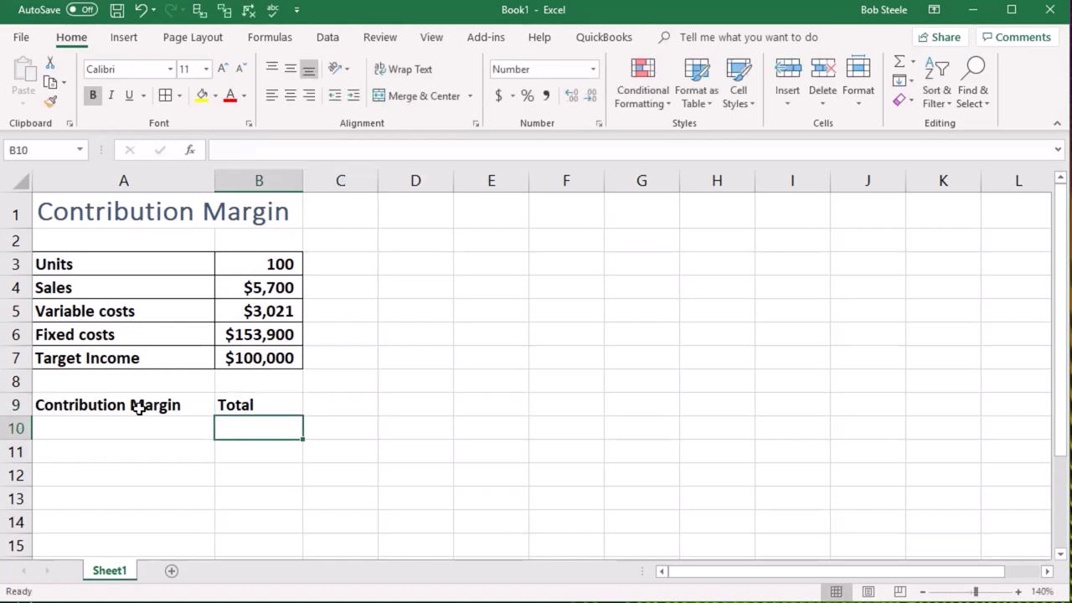
Step: Enter the label "Sales" in A10 and link B10 to the sales amount with =B4
{"action": "key", "text": "Left"}
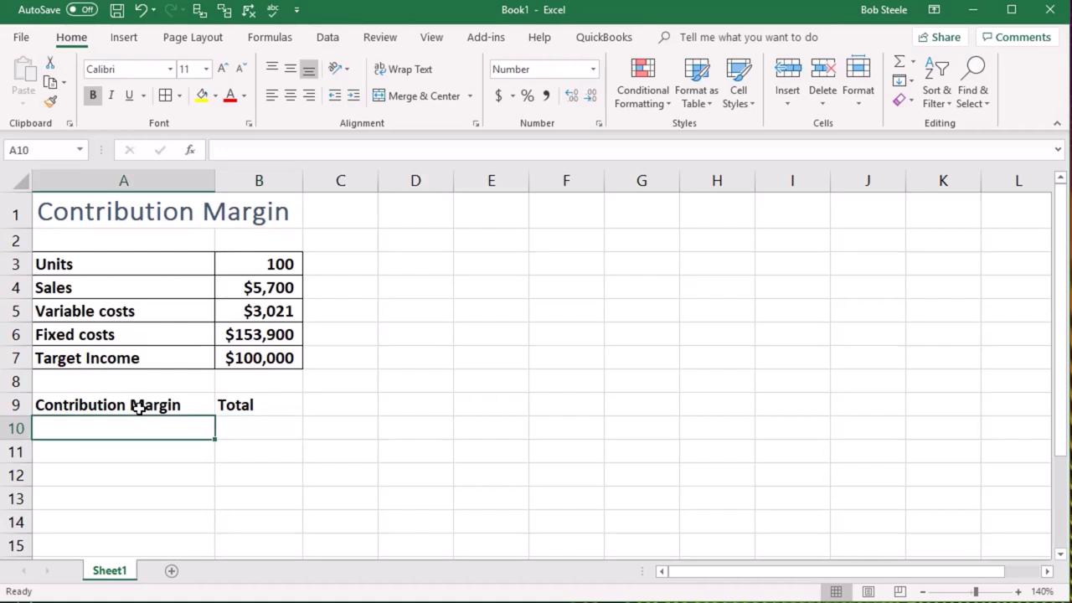
{"action": "type", "text": "Sales"}
{"action": "key", "text": "Tab"}
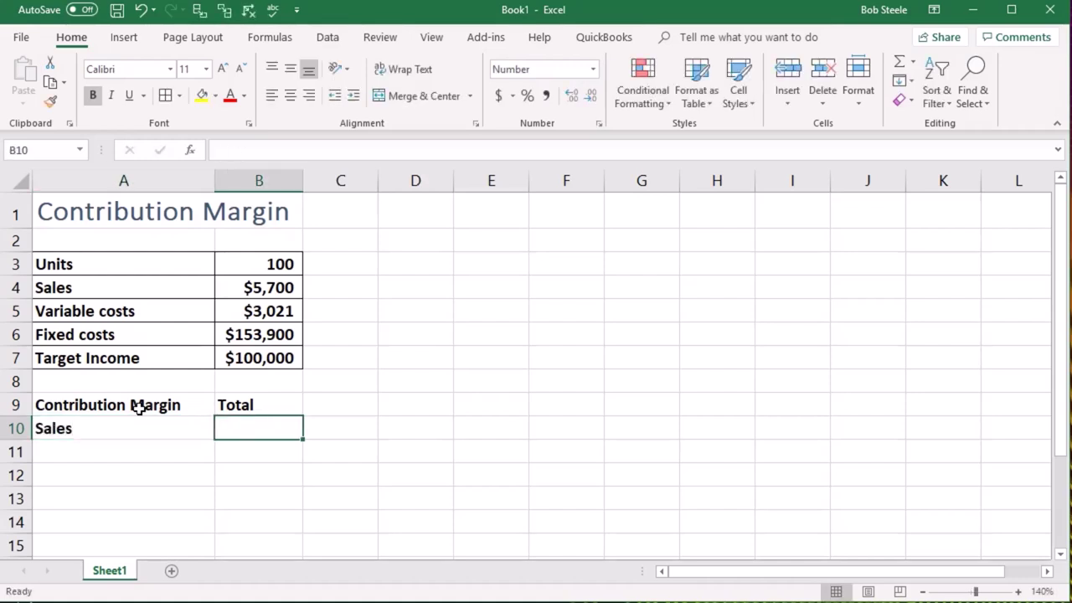
{"action": "type", "text": "="}
{"action": "left_click", "coordinate": [231, 290]}
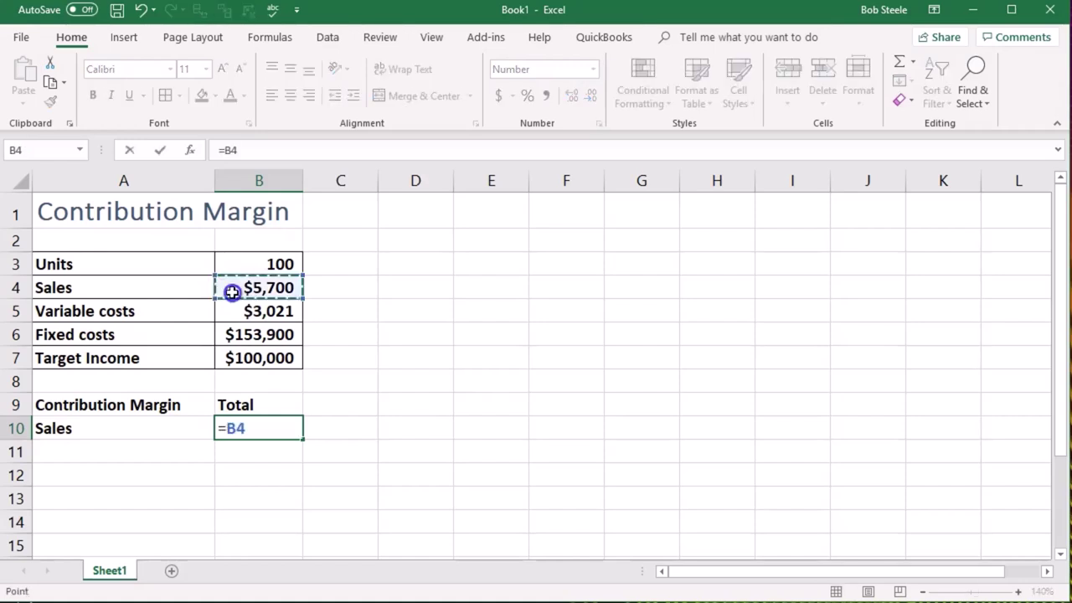
{"action": "key", "text": "Return"}
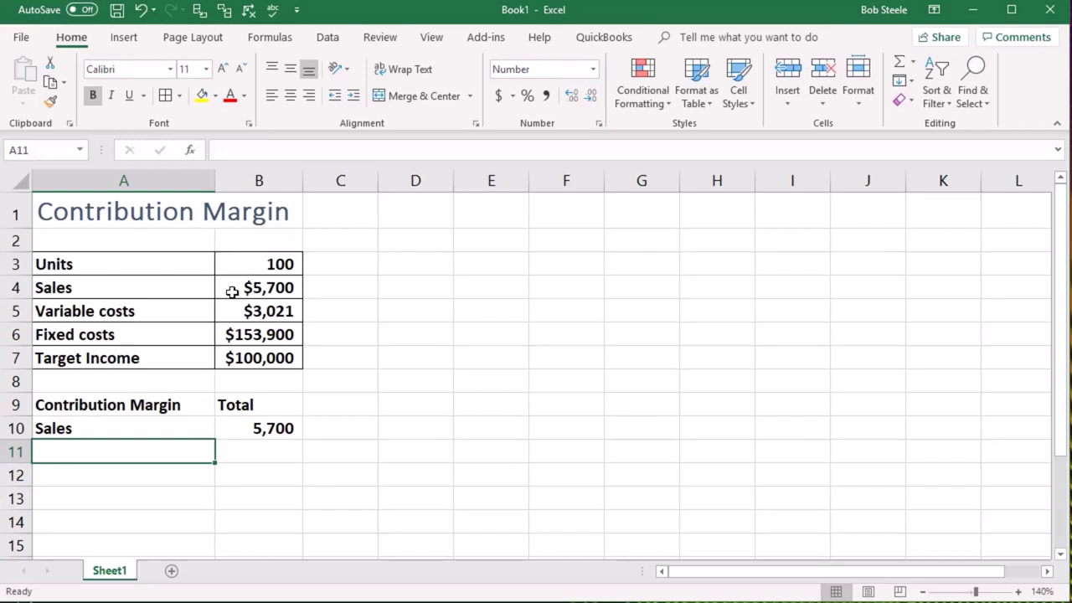
Step: Enter the label "Variable Costs" in A11 and link B11 to the variable costs amount with =B5
{"action": "type", "text": "Varia"}
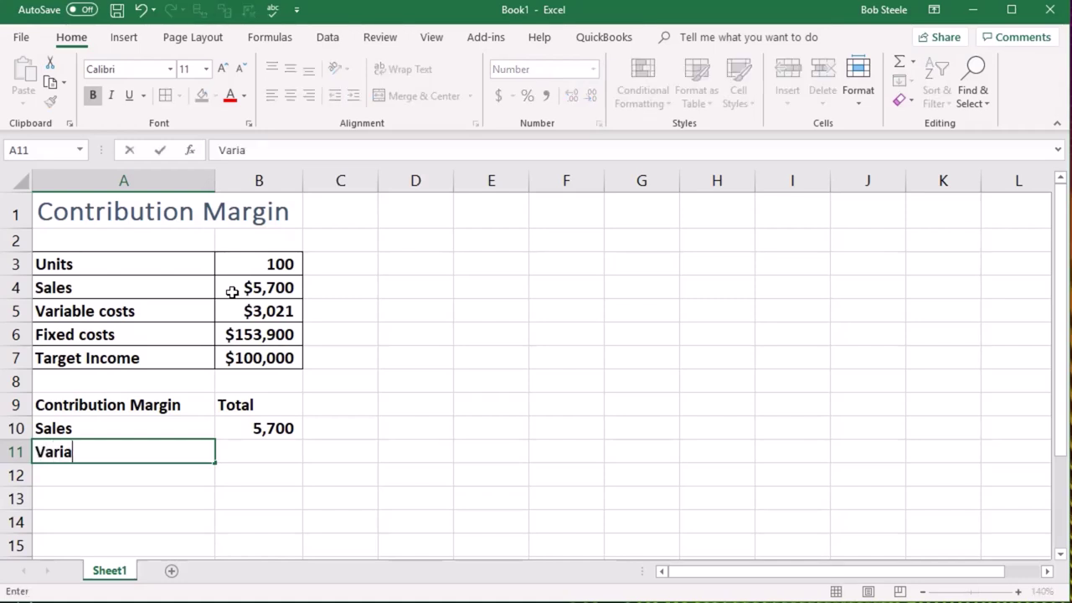
{"action": "type", "text": "ble Costs"}
{"action": "key", "text": "Tab"}
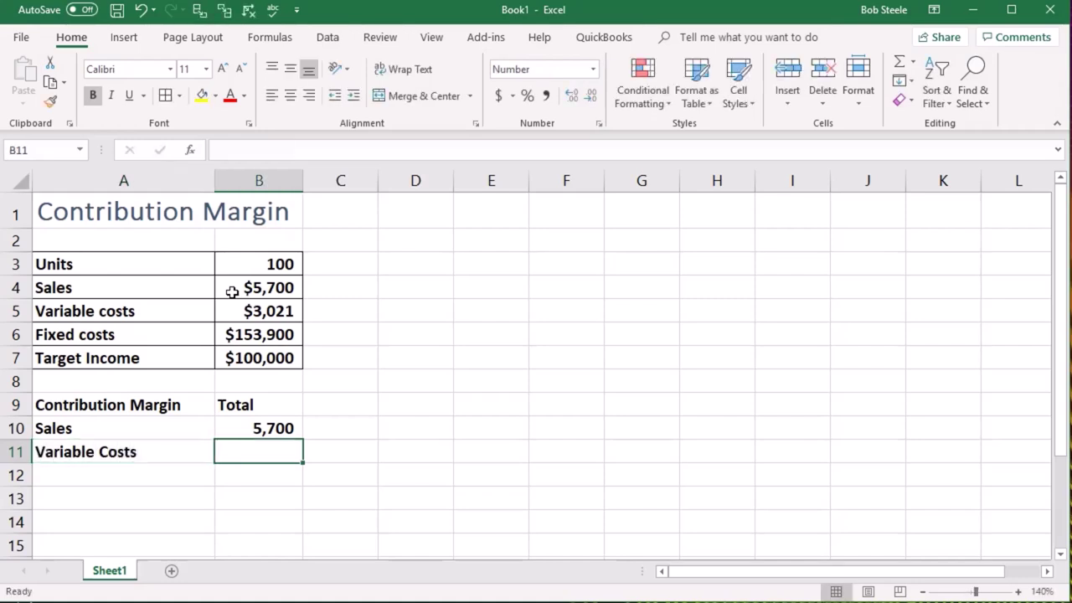
{"action": "type", "text": "="}
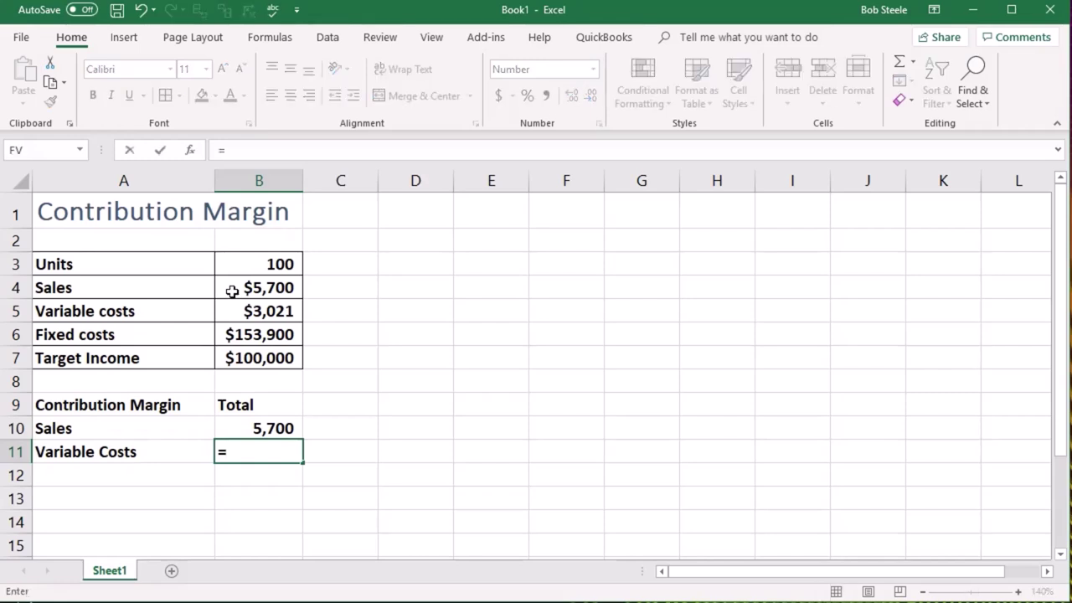
{"action": "left_click", "coordinate": [253, 306]}
{"action": "key", "text": "Return"}
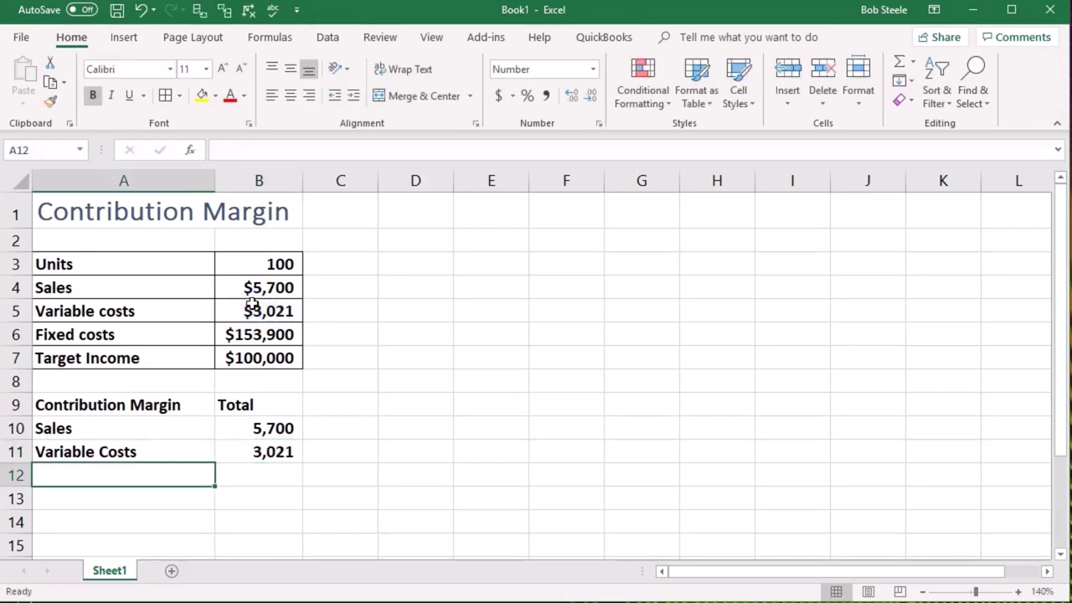
Step: Enter the label "Contribution Margin" in A12 and calculate sales minus variable costs in B12 with =B10-B11
{"action": "type", "text": "C"}
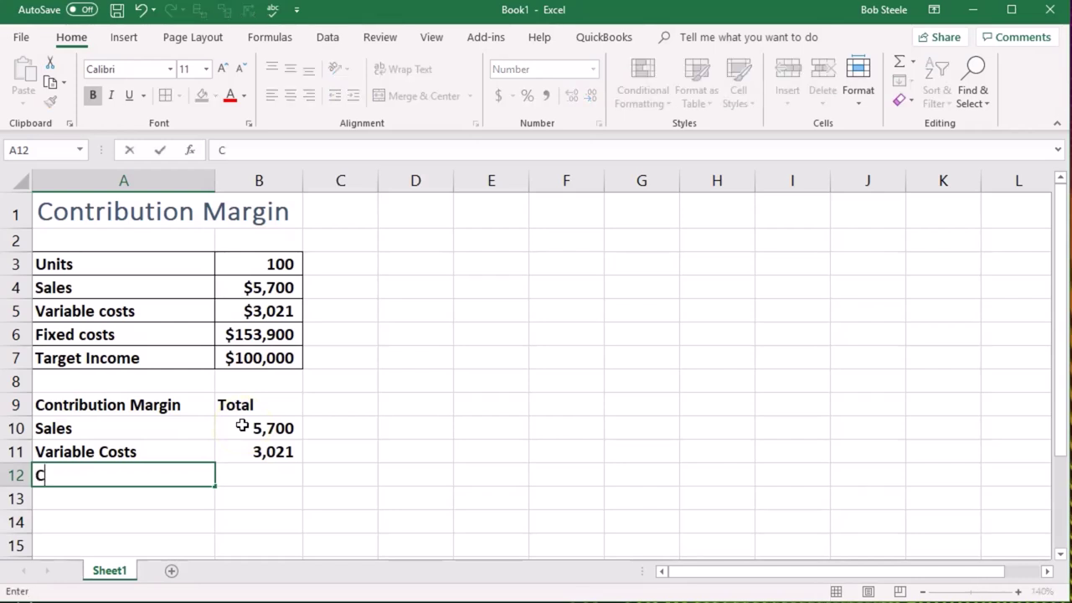
{"action": "type", "text": "ontribution "}
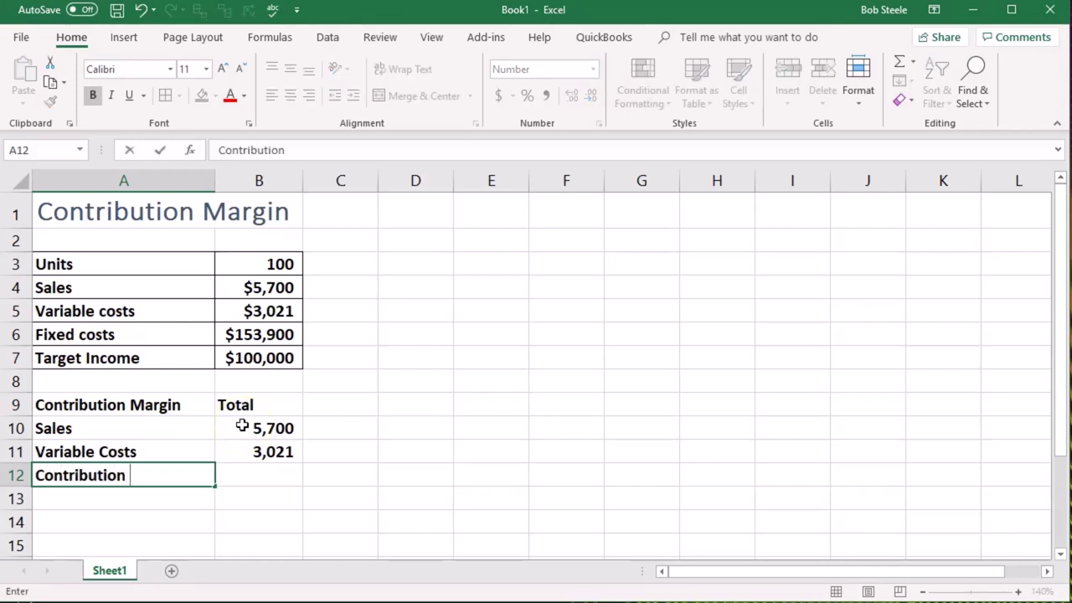
{"action": "type", "text": "Margin"}
{"action": "key", "text": "Tab"}
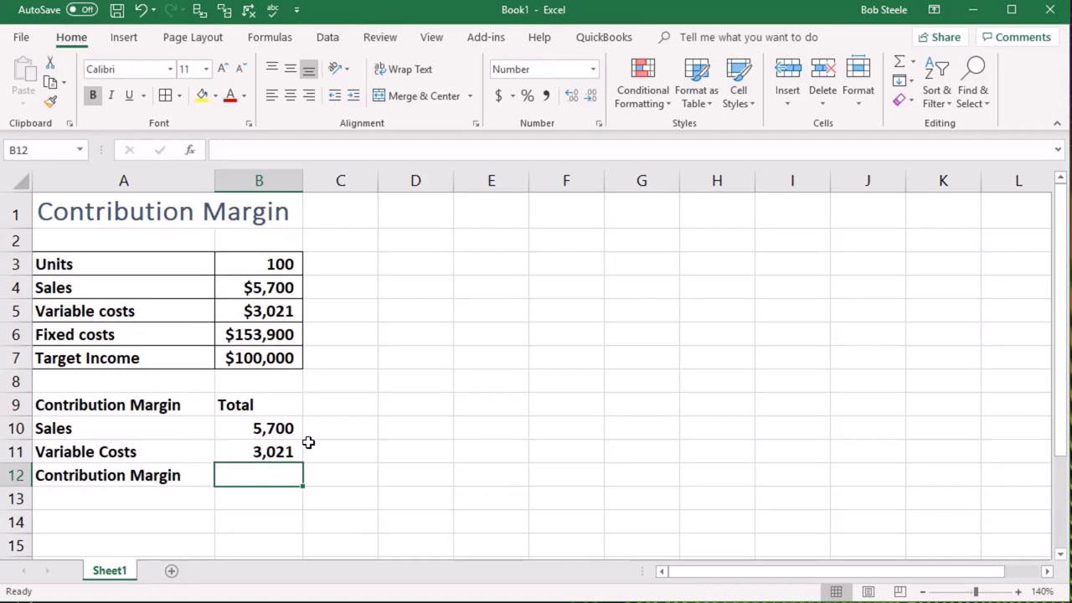
{"action": "type", "text": "="}
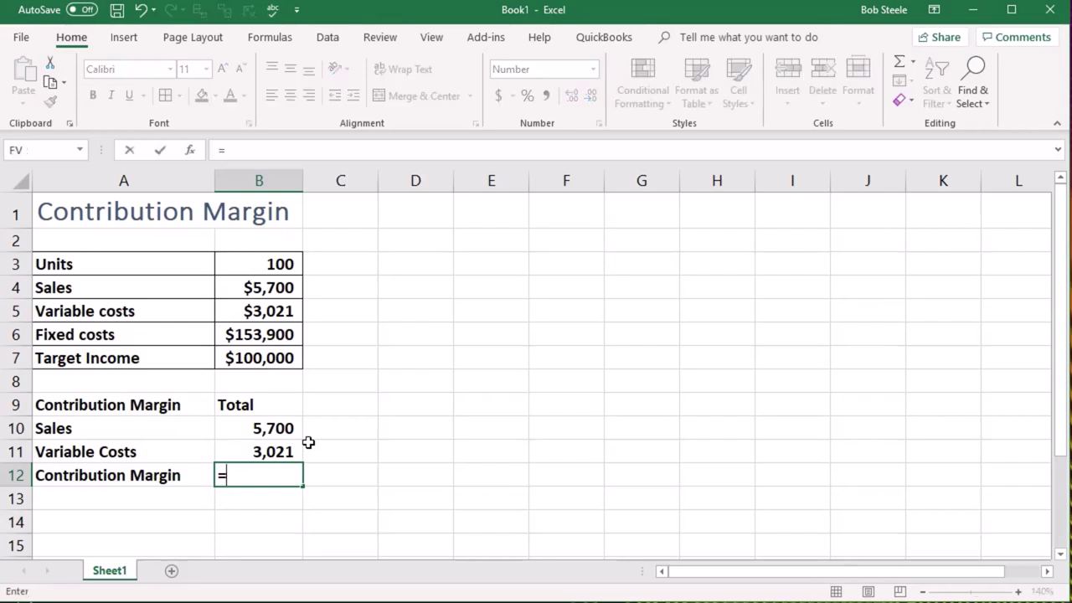
{"action": "left_click", "coordinate": [273, 428]}
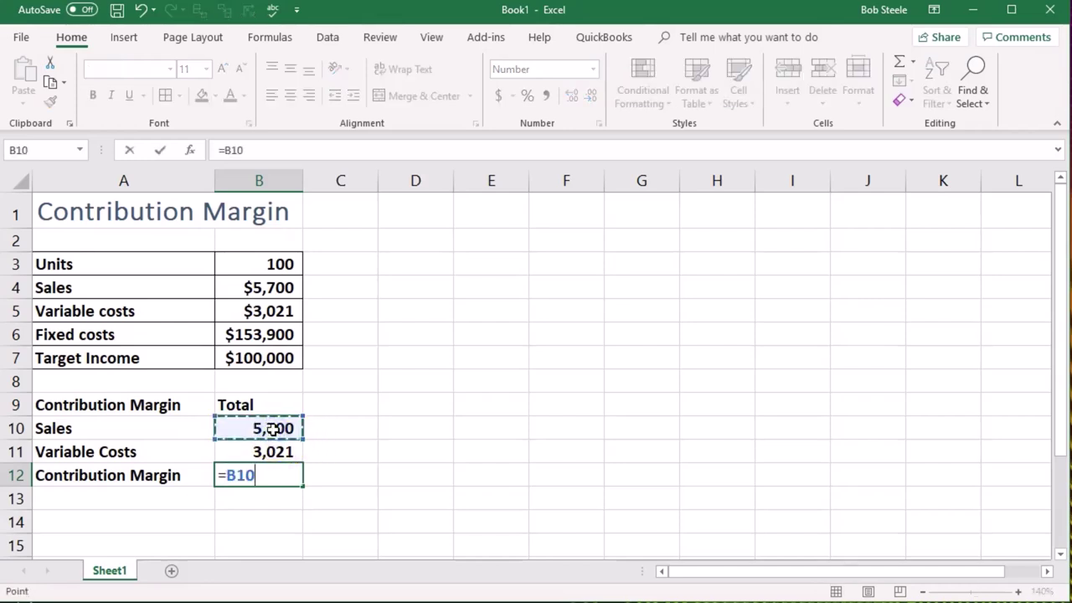
{"action": "type", "text": "-"}
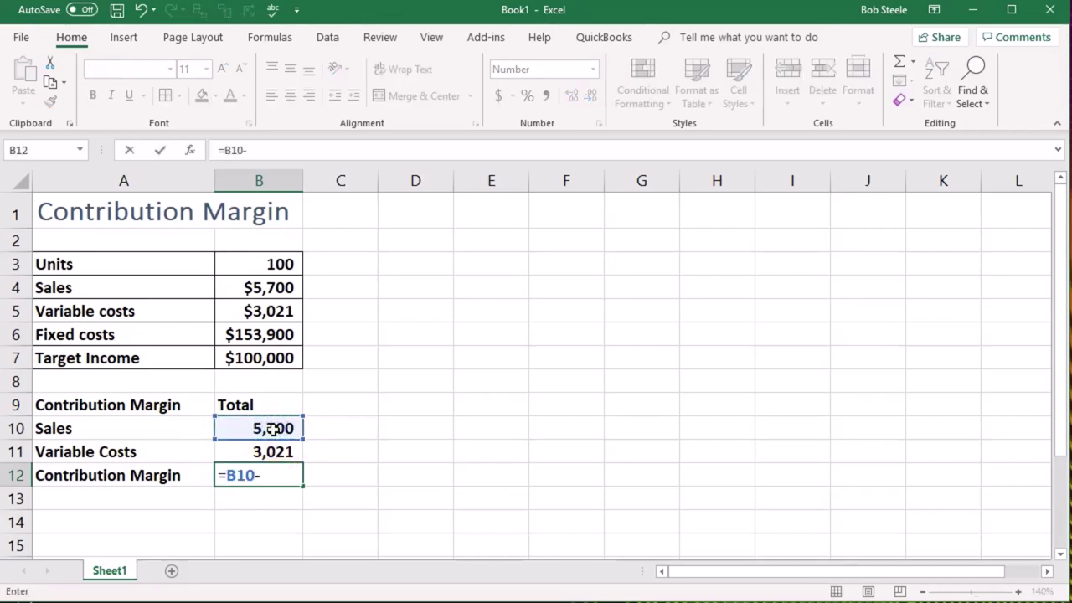
{"action": "left_click", "coordinate": [277, 450]}
{"action": "key", "text": "Return"}
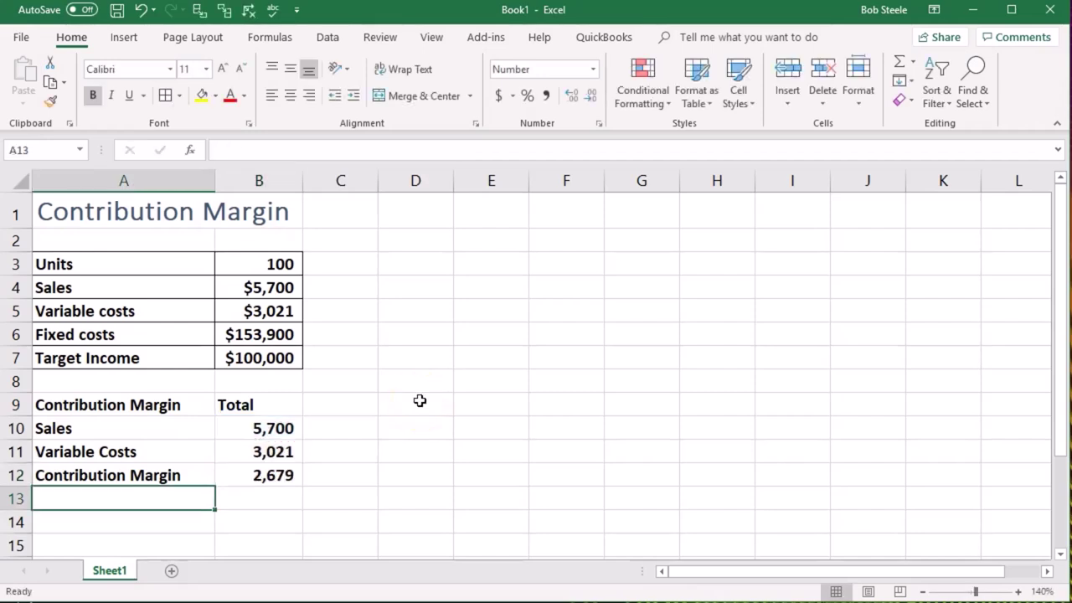
{"action": "left_click", "coordinate": [354, 403]}
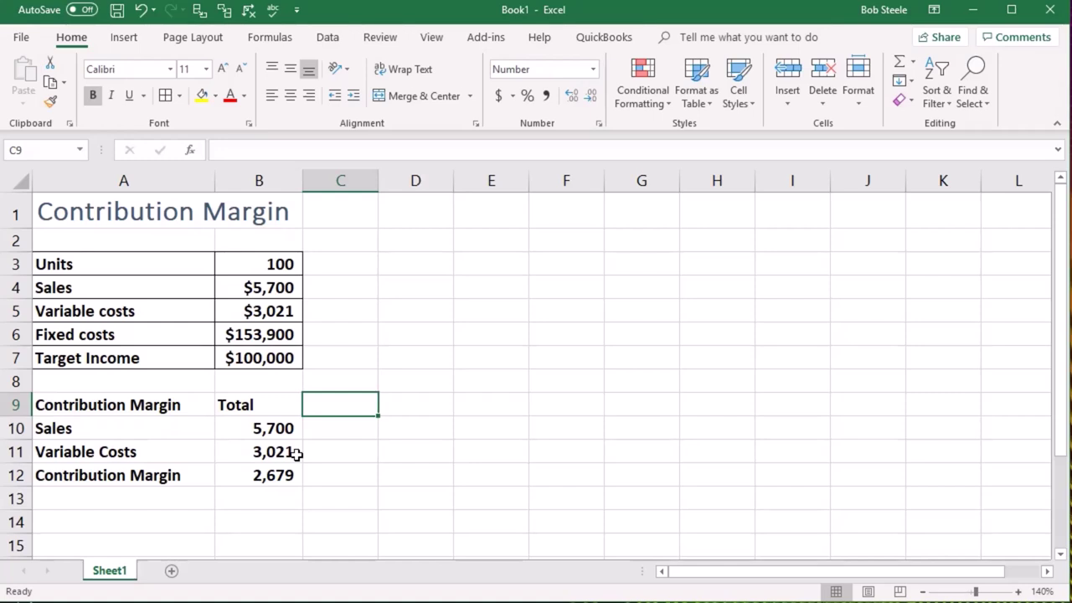
Step: Enter the heading "Decimal" in C9
{"action": "type", "text": "D"}
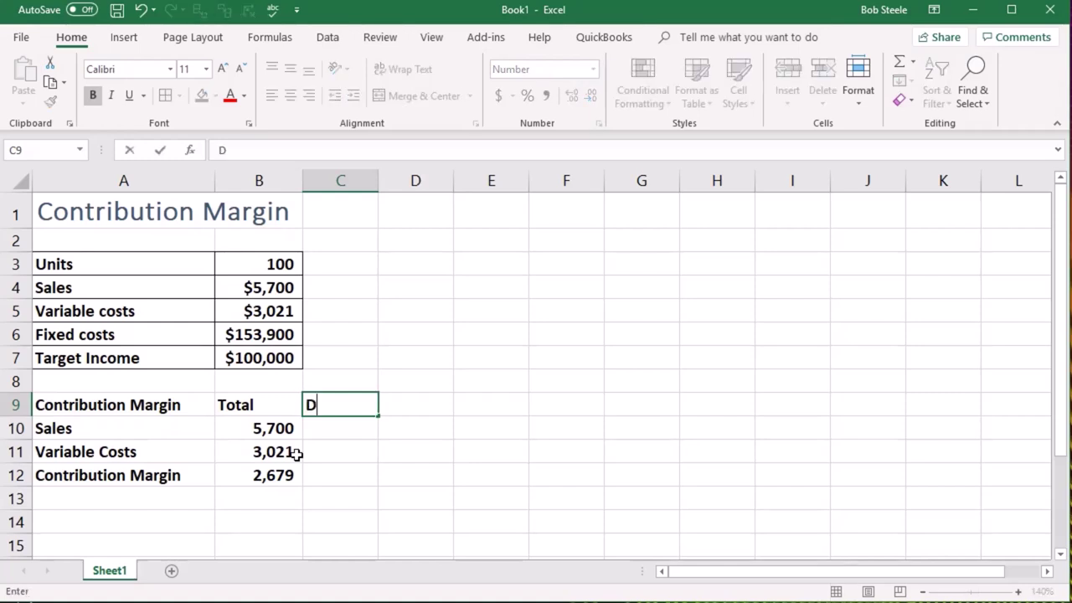
{"action": "type", "text": "ecimal"}
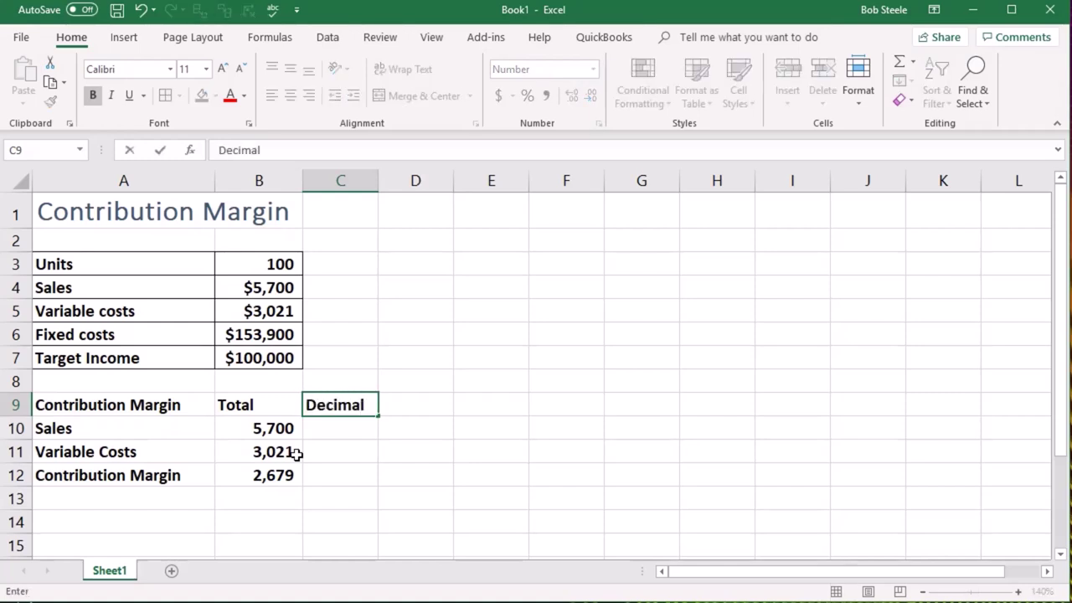
{"action": "key", "text": "Return"}
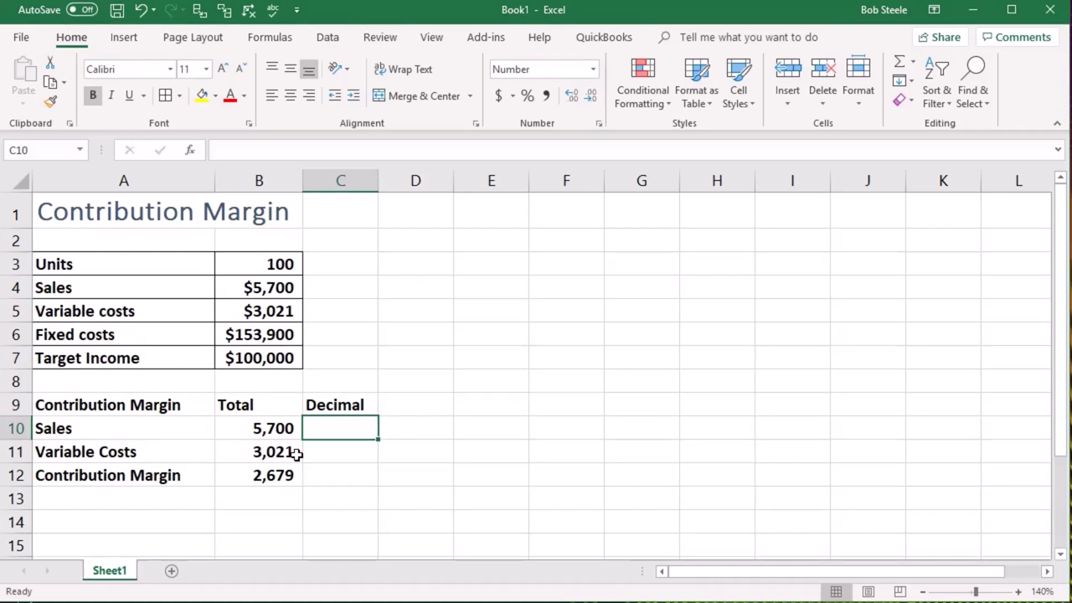
Step: Switch to Calculator and divide the contribution margin 2679 by the sales amount 5700
{"action": "left_click", "coordinate": [270, 474]}
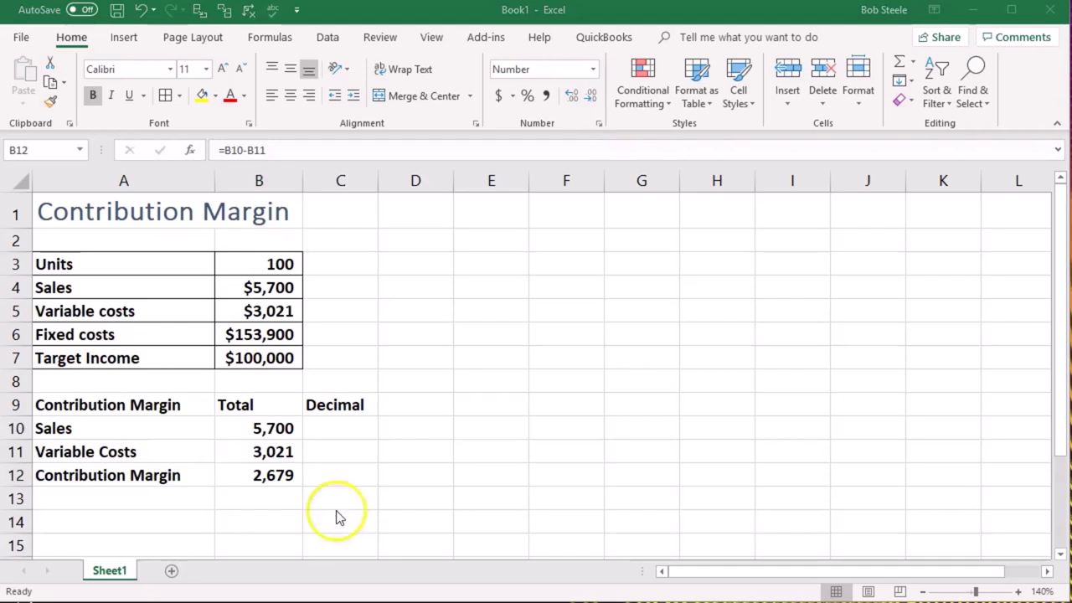
{"action": "left_click_drag", "start_coordinate": [694, 151], "coordinate": [617, 143]}
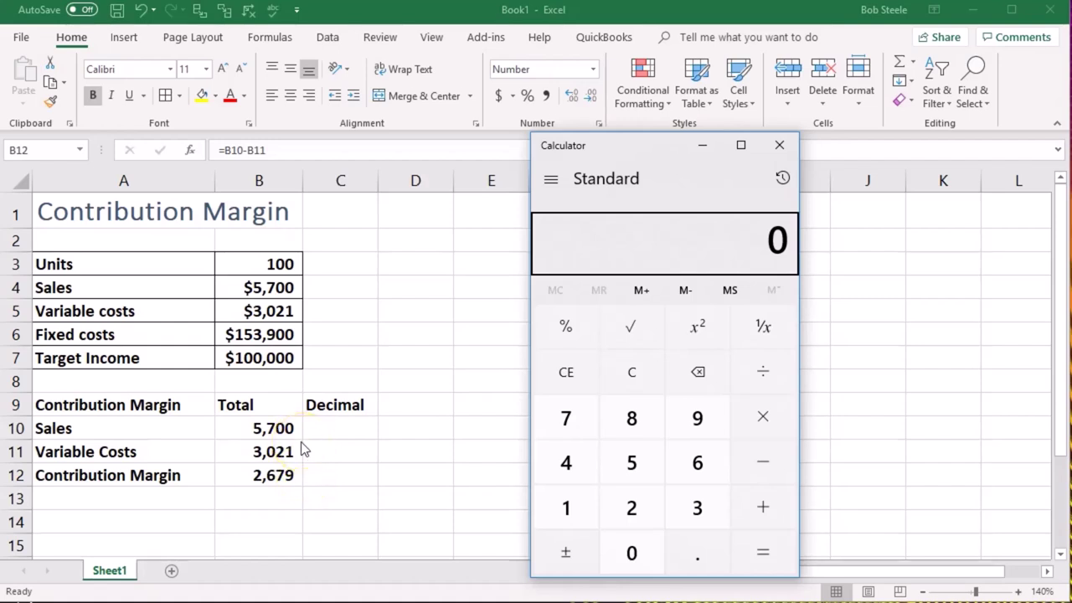
{"action": "left_click", "coordinate": [608, 371]}
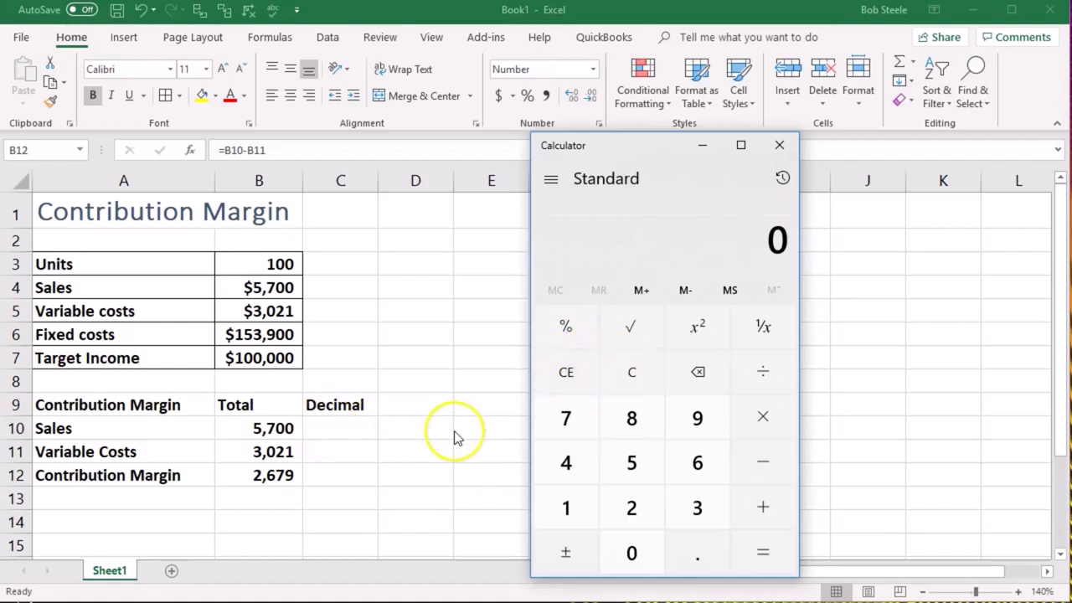
{"action": "type", "text": "267"}
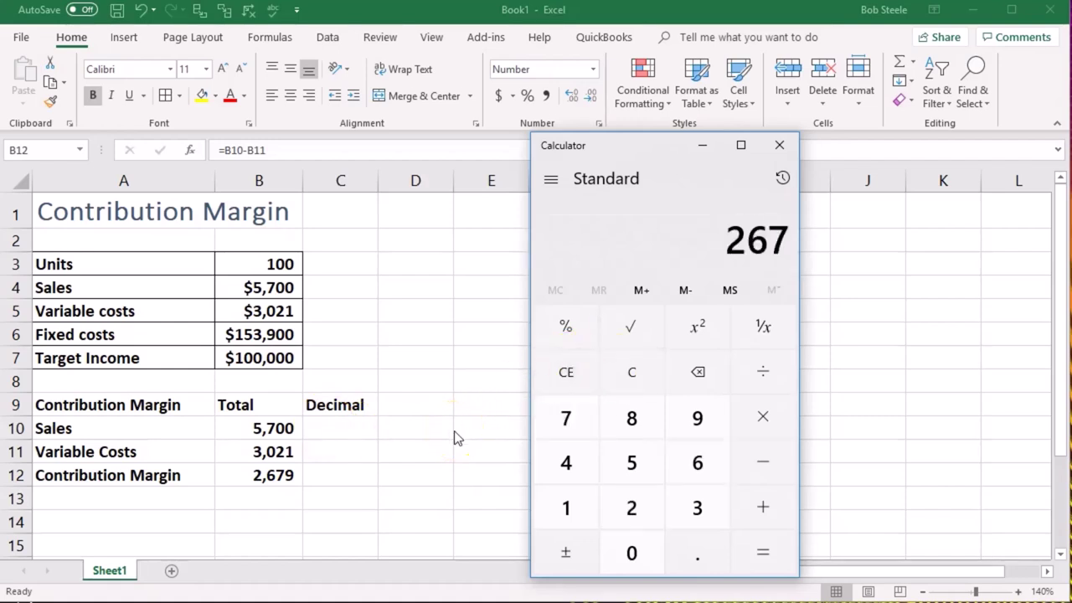
{"action": "type", "text": "95700"}
{"action": "key", "text": "Return"}
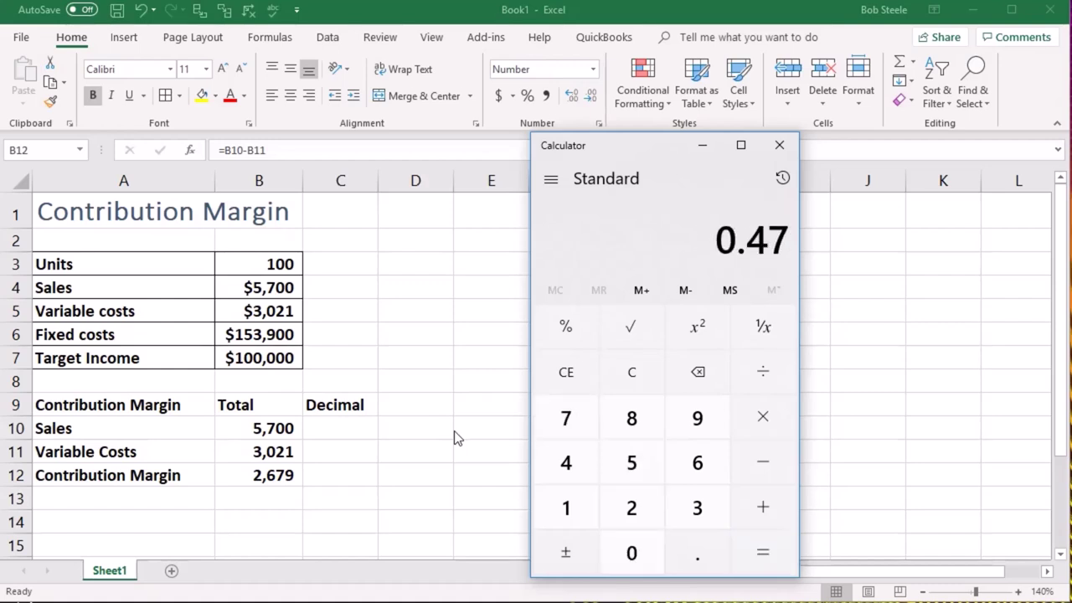
Step: Return to Excel and calculate the contribution margin ratio in C12 with =B12/B10
{"action": "key", "text": "alt+Tab"}
{"action": "left_click", "coordinate": [351, 474]}
{"action": "type", "text": "="}
{"action": "left_click", "coordinate": [266, 474]}
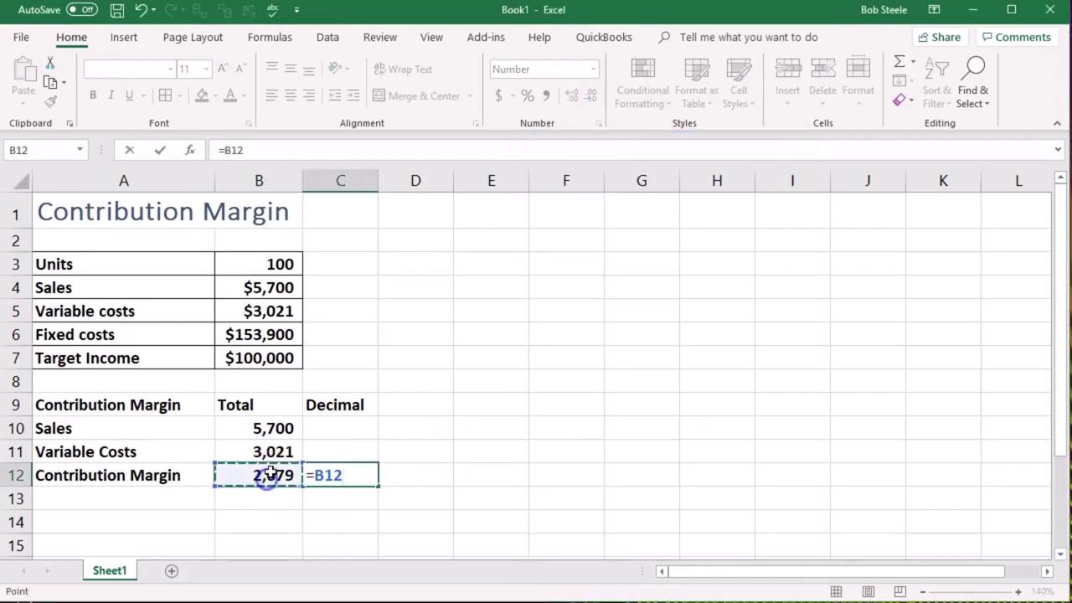
{"action": "type", "text": "/"}
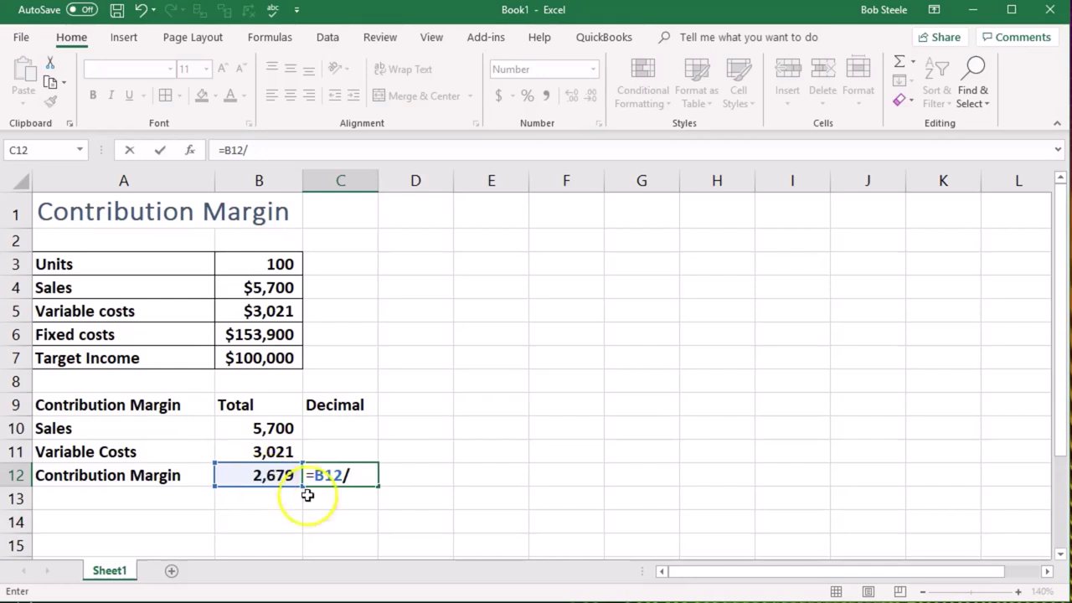
{"action": "left_click", "coordinate": [285, 428]}
{"action": "key", "text": "Return"}
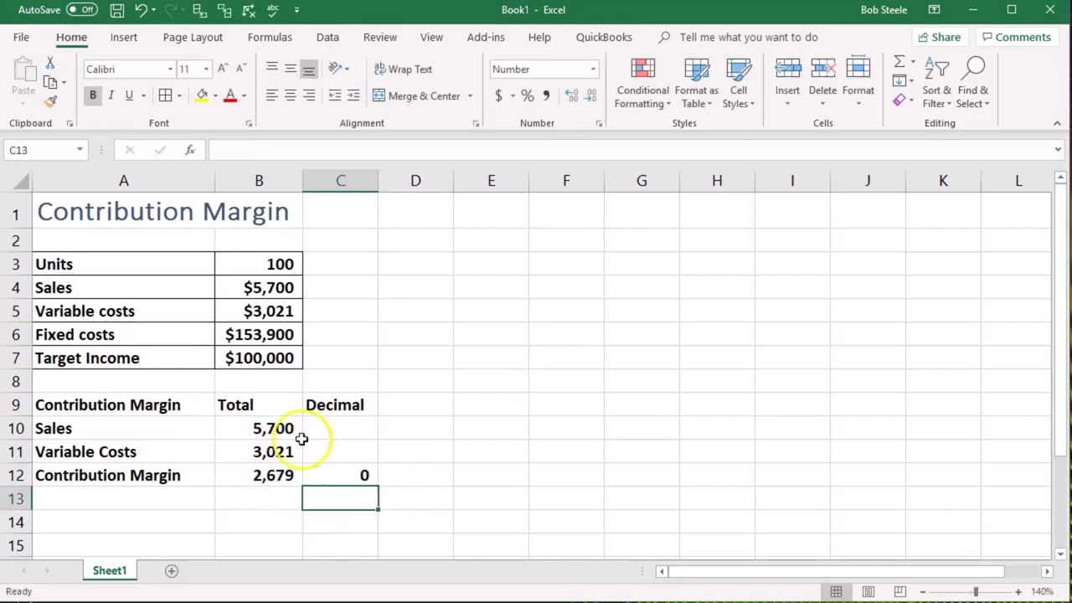
Step: Format the contribution margin ratio in C12 to show two decimal places
{"action": "left_click", "coordinate": [353, 471]}
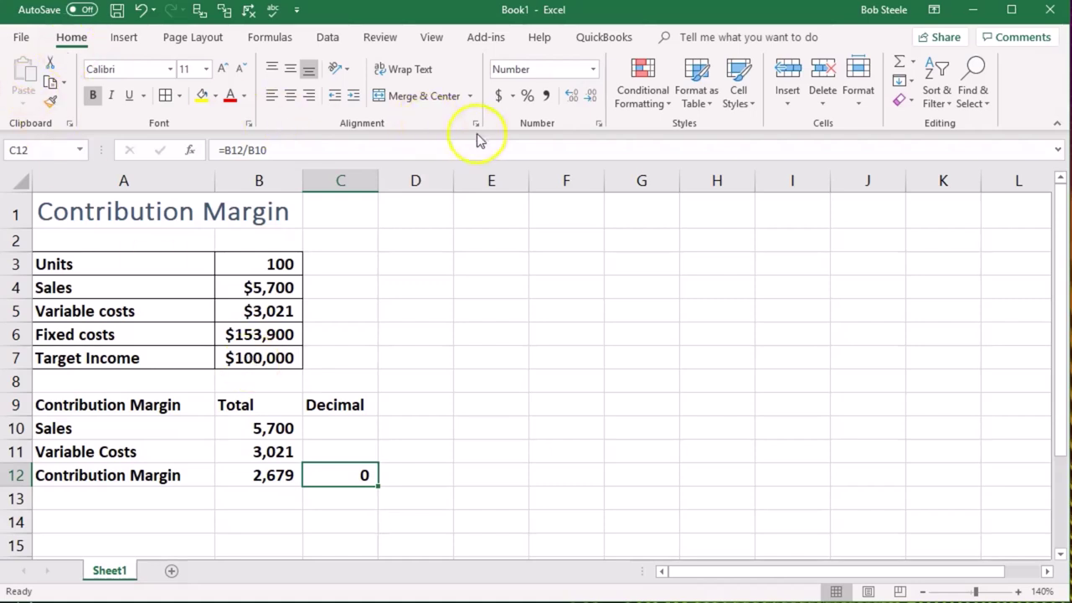
{"action": "left_click", "coordinate": [573, 97]}
{"action": "left_click", "coordinate": [573, 97]}
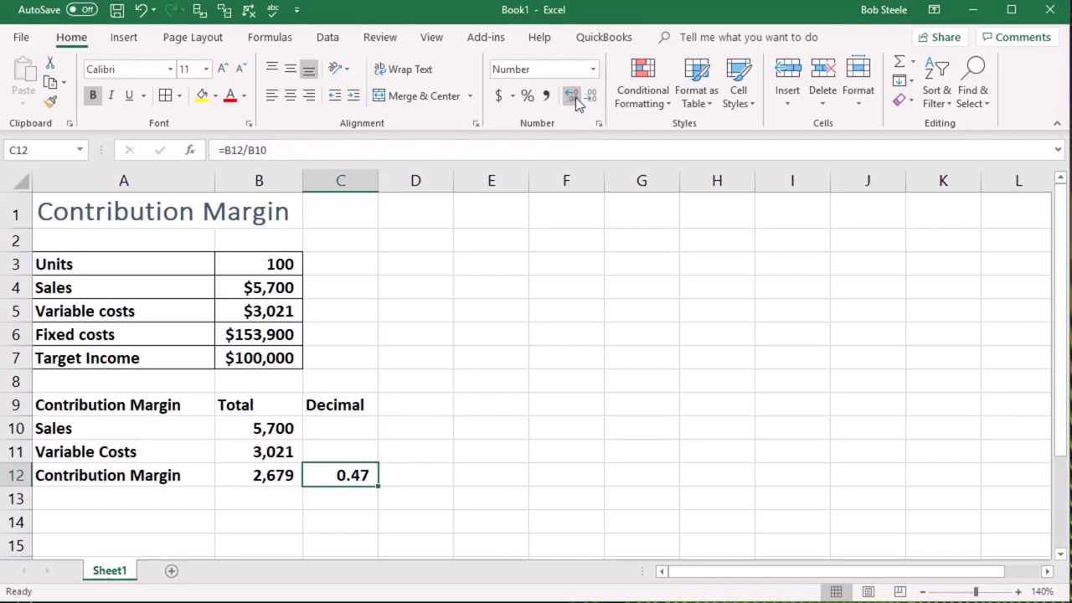
{"action": "left_click", "coordinate": [573, 97]}
{"action": "left_click", "coordinate": [574, 99]}
{"action": "left_click", "coordinate": [589, 97]}
{"action": "left_click", "coordinate": [589, 97]}
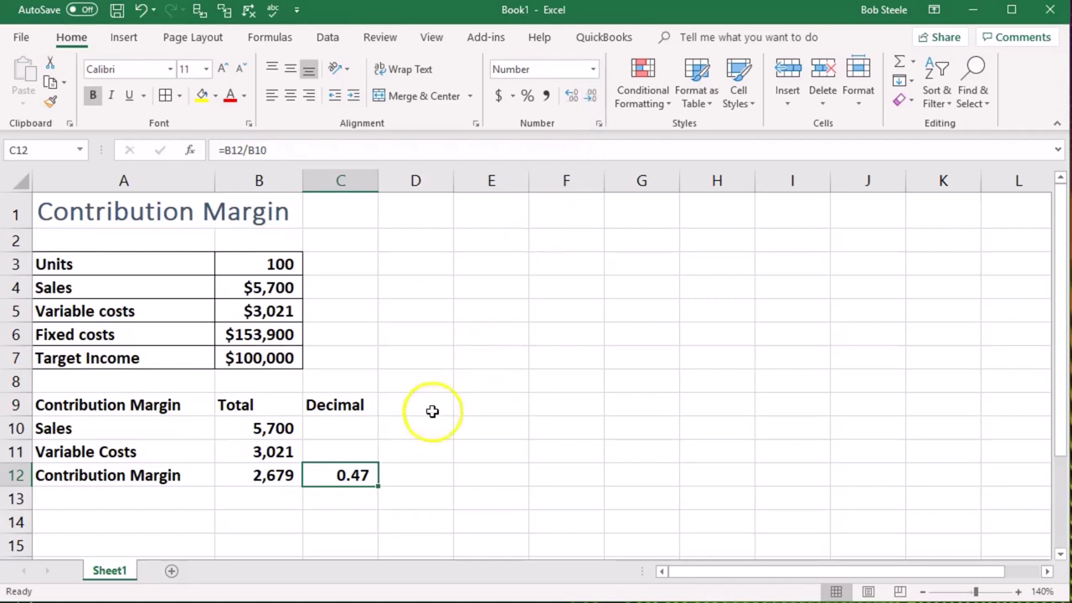
{"action": "left_click", "coordinate": [355, 448]}
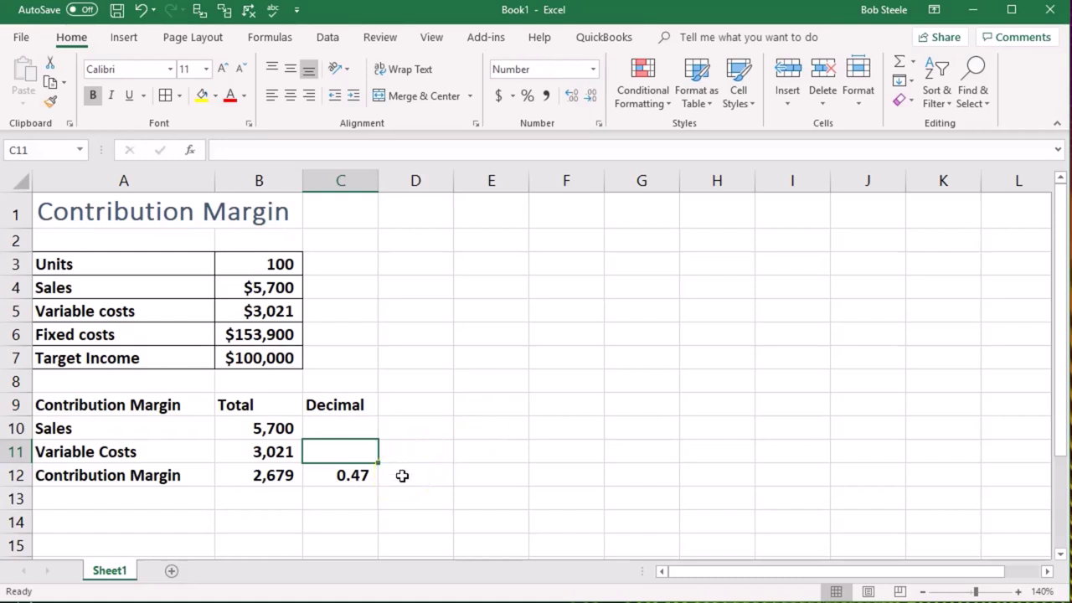
{"action": "left_click", "coordinate": [282, 445]}
{"action": "left_click", "coordinate": [283, 427]}
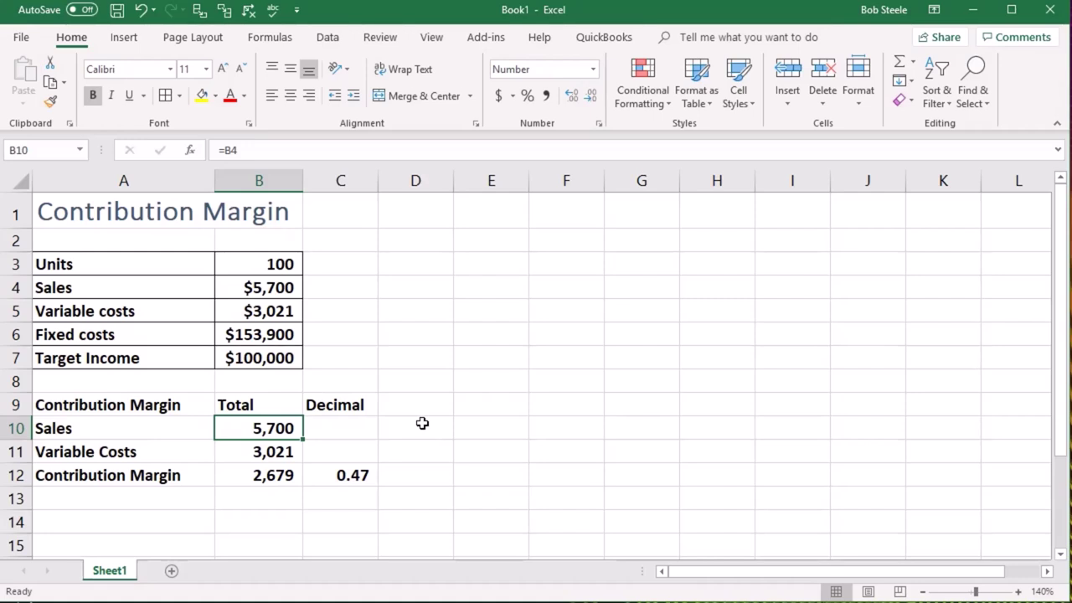
{"action": "left_click", "coordinate": [353, 477]}
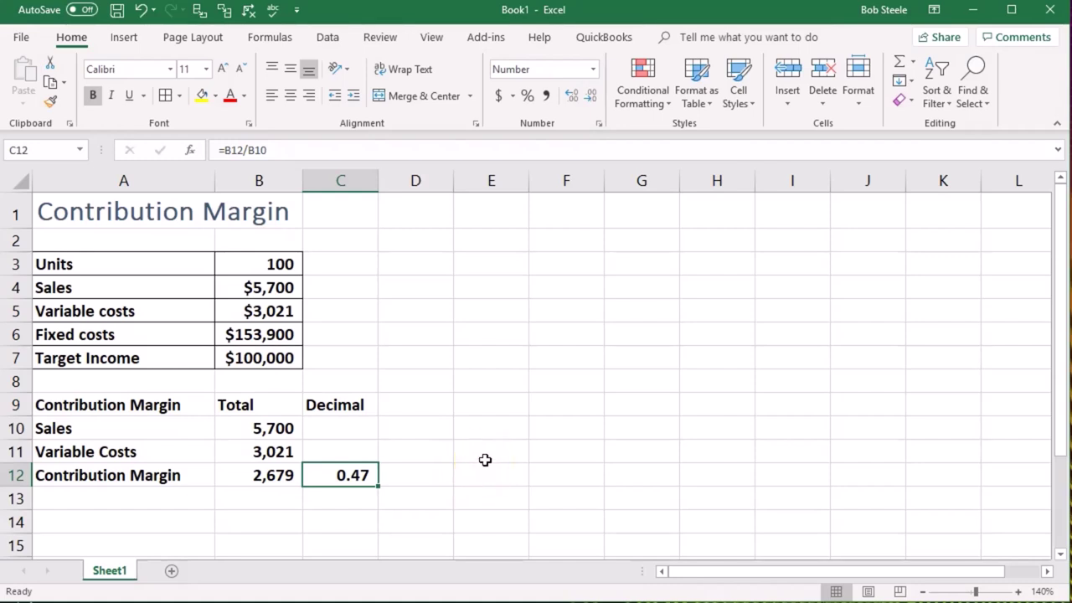
{"action": "left_click", "coordinate": [352, 448]}
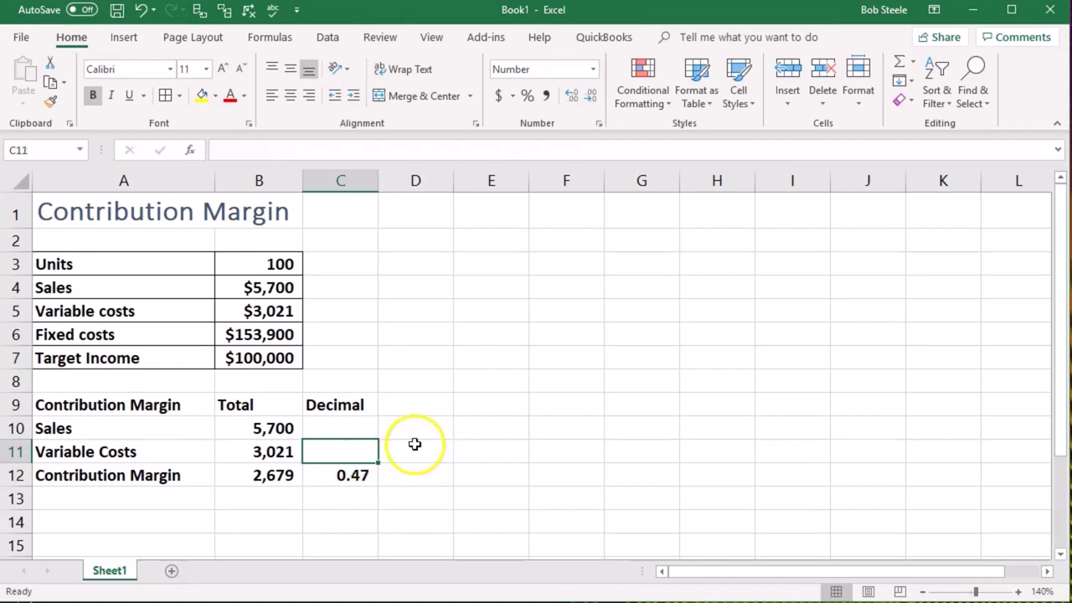
{"action": "key", "text": "XF86Calculator"}
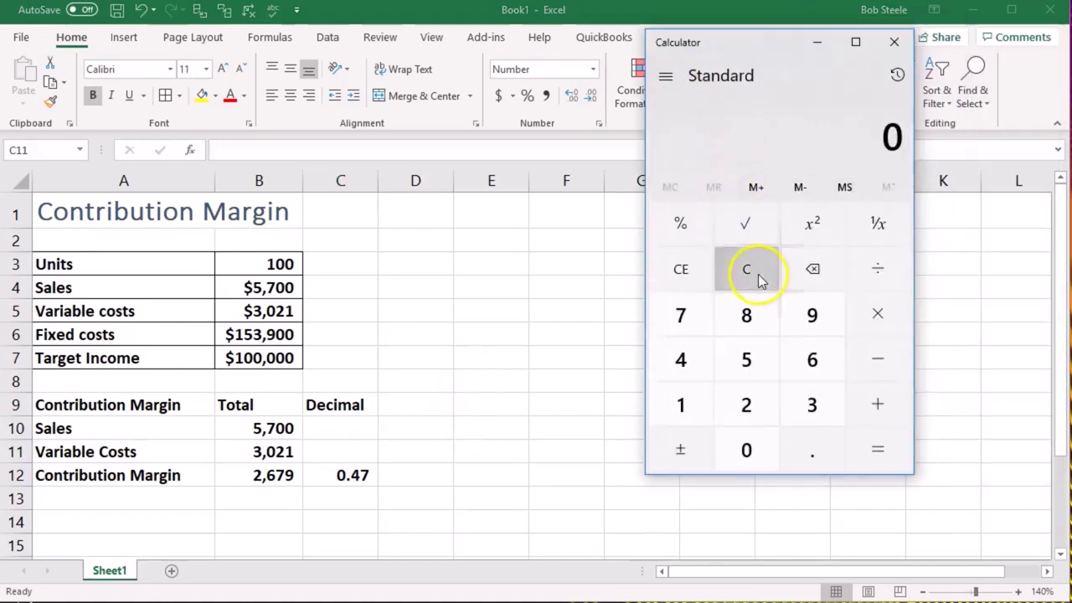
{"action": "type", "text": "3021"}
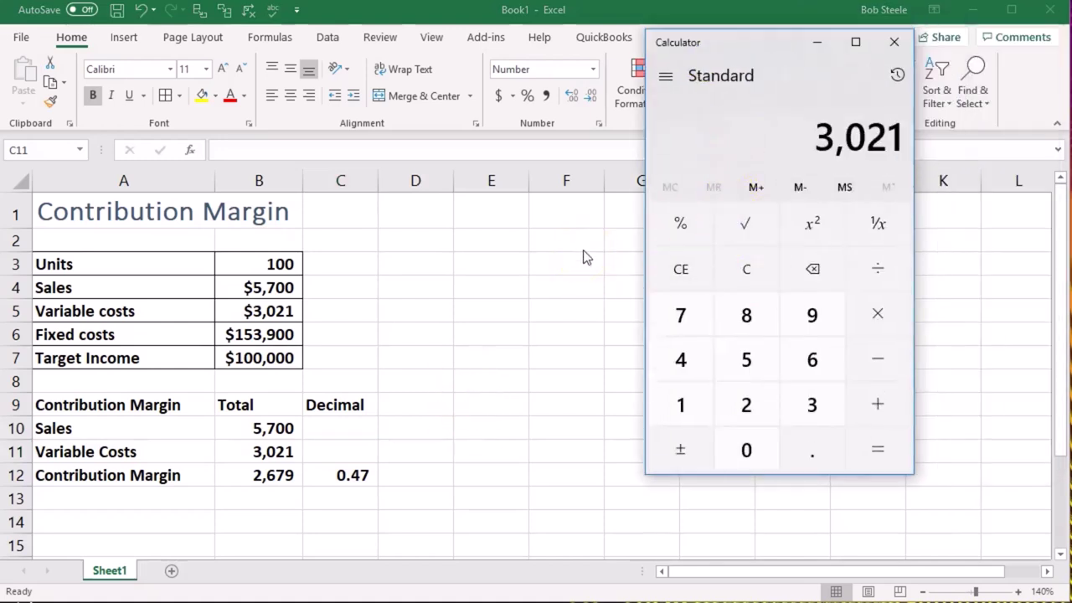
{"action": "type", "text": "/.47"}
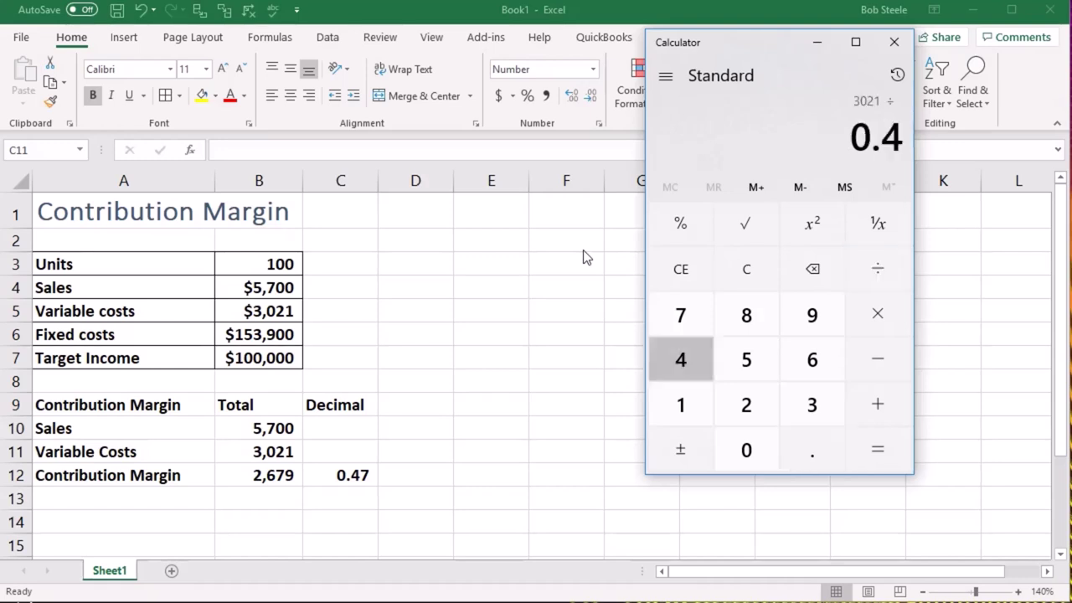
{"action": "key", "text": "Return"}
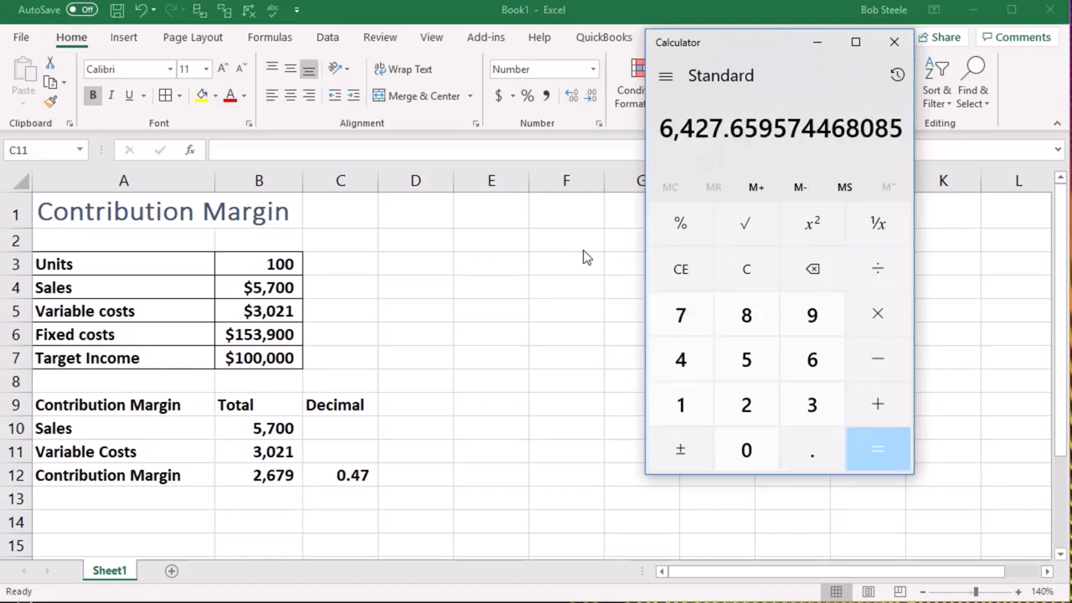
Step: Clear Calculator and divide the variable costs 3021 by the sales amount 5700
{"action": "left_click", "coordinate": [737, 268]}
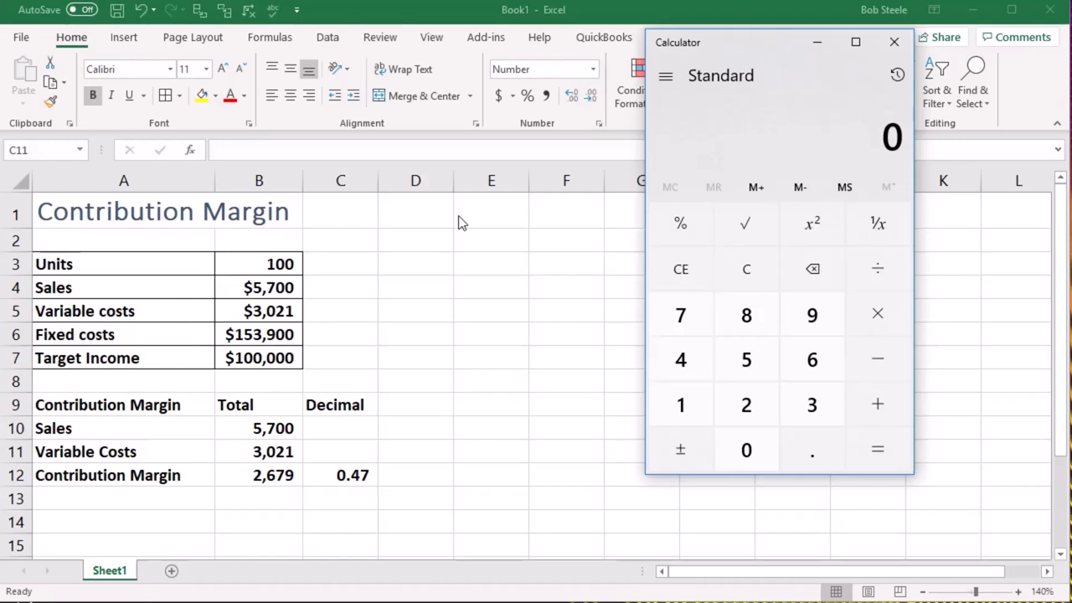
{"action": "type", "text": "3021"}
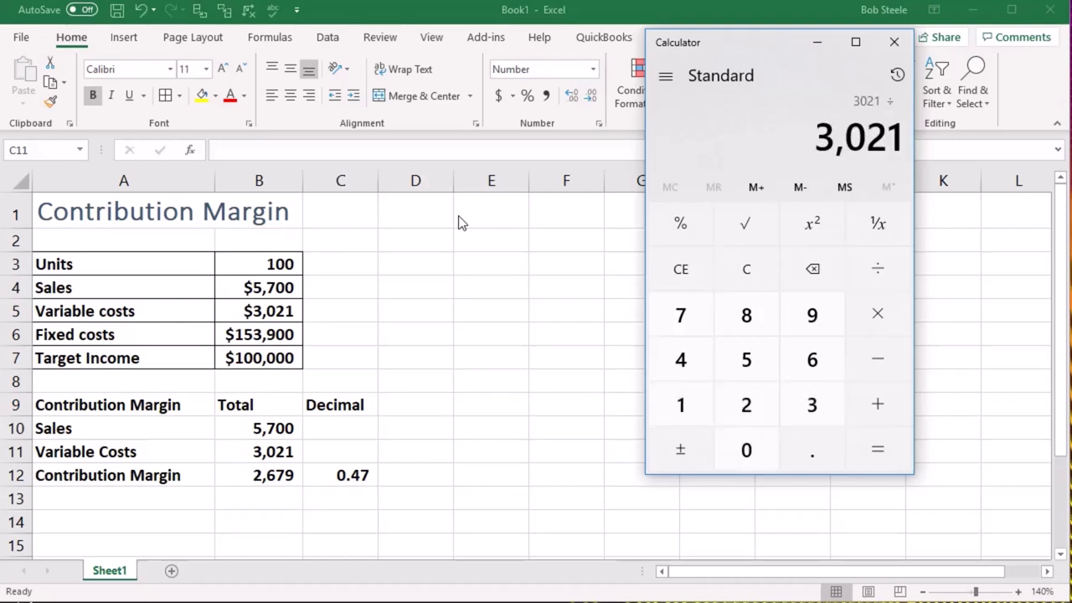
{"action": "type", "text": "5700"}
{"action": "key", "text": "Return"}
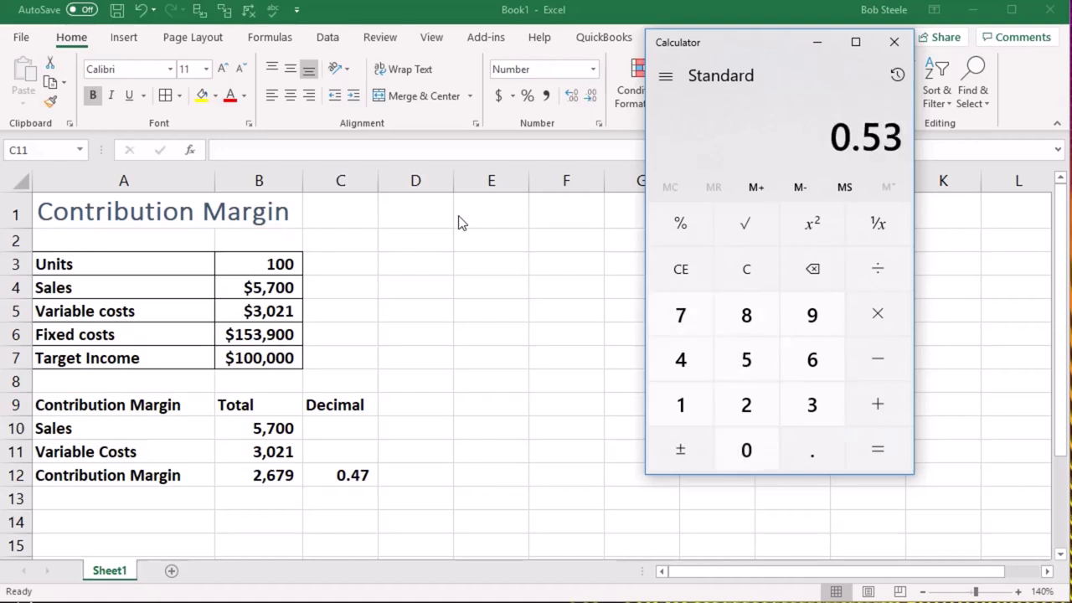
Step: Return to Excel and calculate variable costs as a share of sales in C11 with =B11/B10
{"action": "left_click", "coordinate": [376, 443]}
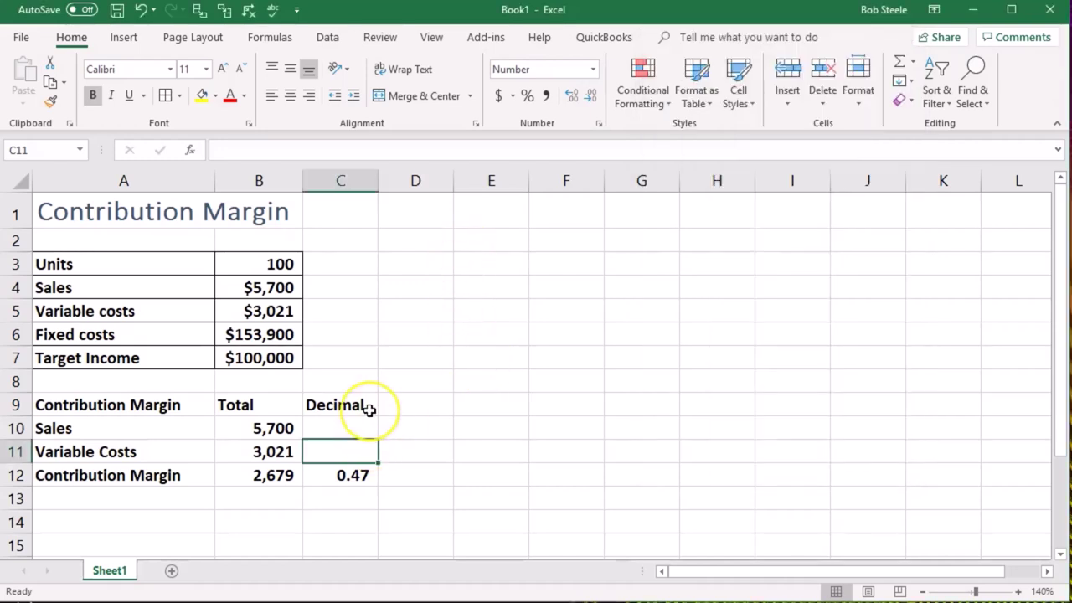
{"action": "type", "text": "="}
{"action": "left_click", "coordinate": [277, 451]}
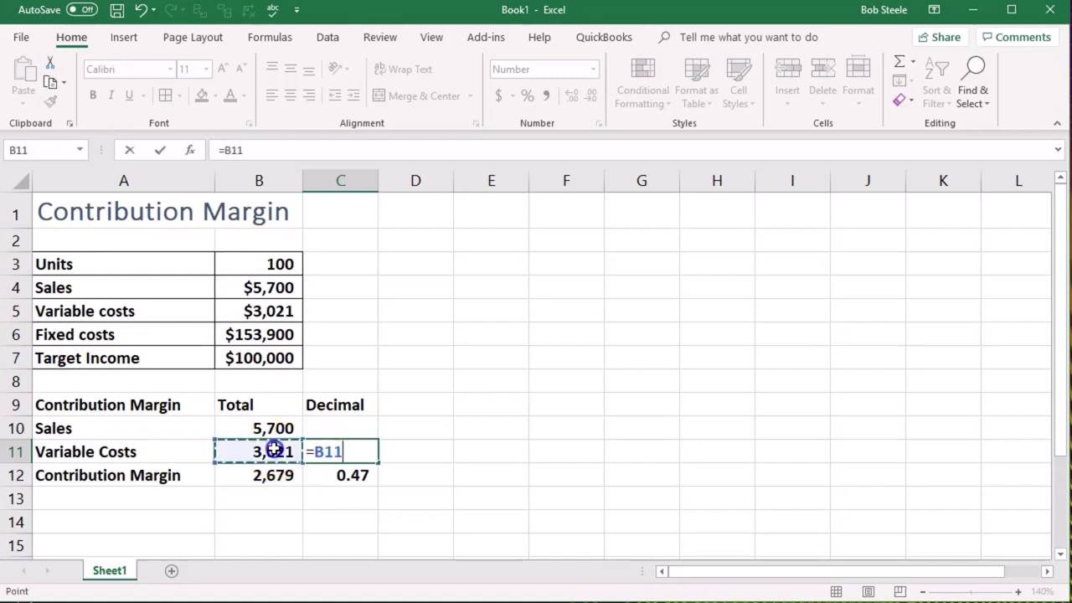
{"action": "type", "text": "/"}
{"action": "left_click", "coordinate": [272, 428]}
{"action": "key", "text": "Return"}
Step: Format C11 to show two decimal places and select C11:C12 to check the sum of both ratios
{"action": "left_click", "coordinate": [327, 452]}
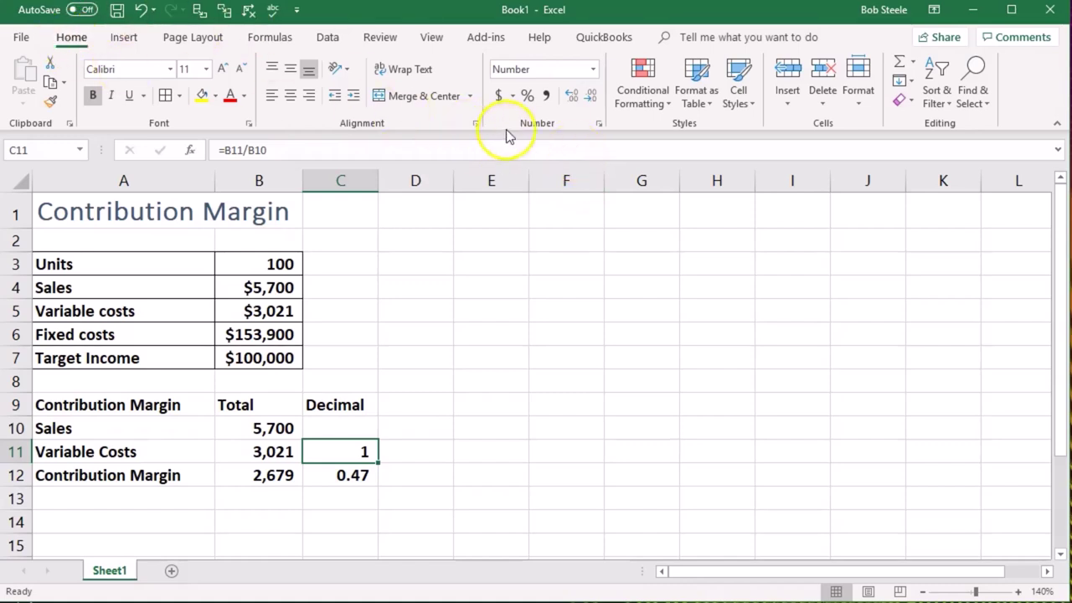
{"action": "left_click", "coordinate": [577, 96]}
{"action": "left_click", "coordinate": [577, 99]}
{"action": "left_click", "coordinate": [610, 402]}
{"action": "left_click_drag", "start_coordinate": [352, 447], "coordinate": [355, 470]}
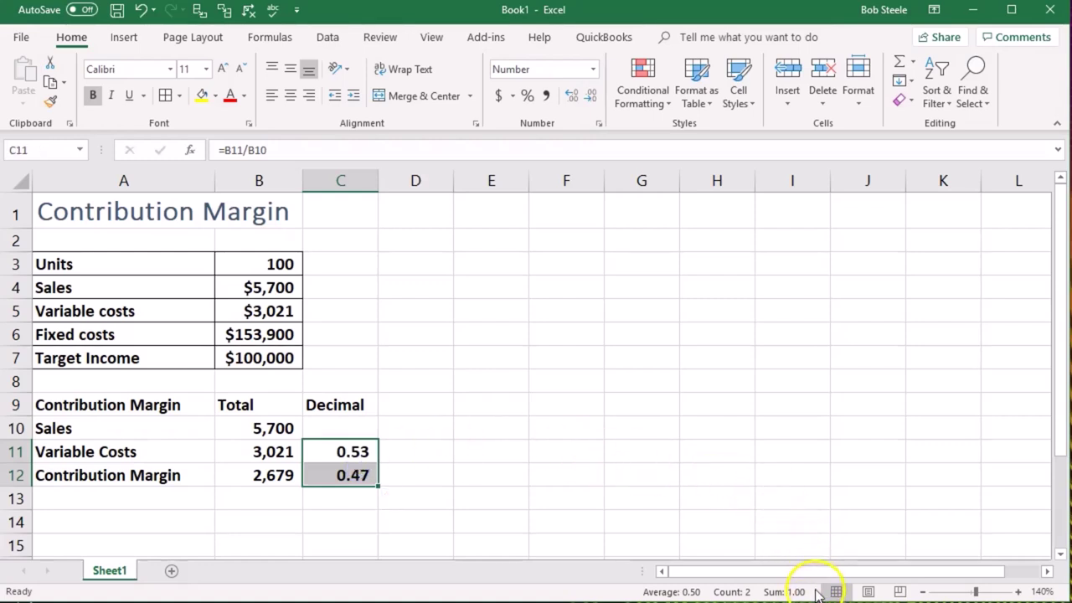
Step: Calculate sales as a share of itself in C10 with =B10/B10
{"action": "left_click", "coordinate": [345, 427]}
{"action": "type", "text": "="}
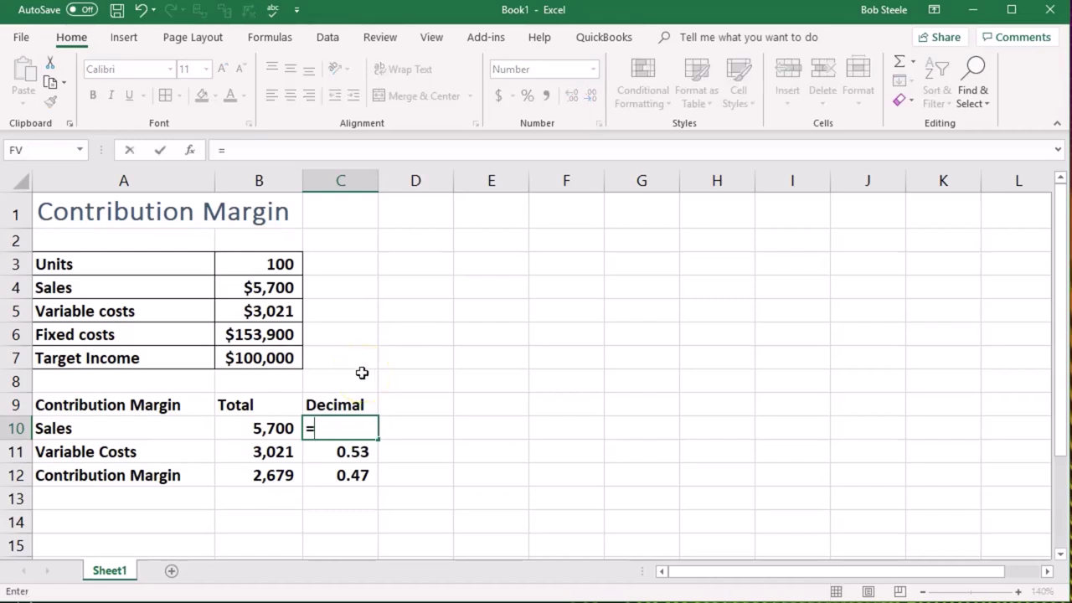
{"action": "left_click", "coordinate": [287, 425]}
{"action": "type", "text": "/"}
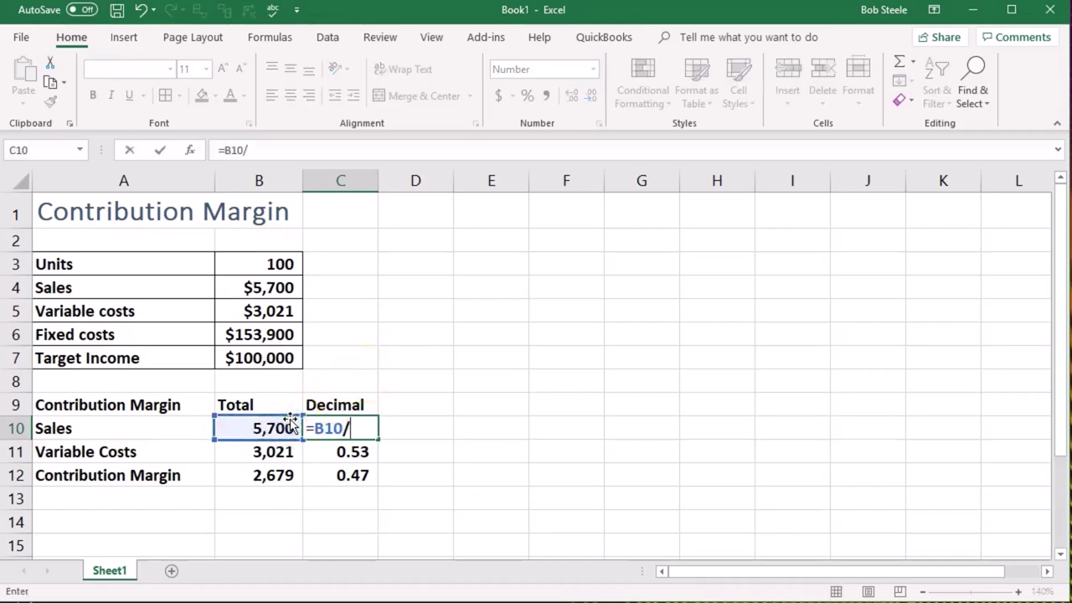
{"action": "left_click", "coordinate": [285, 426]}
{"action": "key", "text": "Return"}
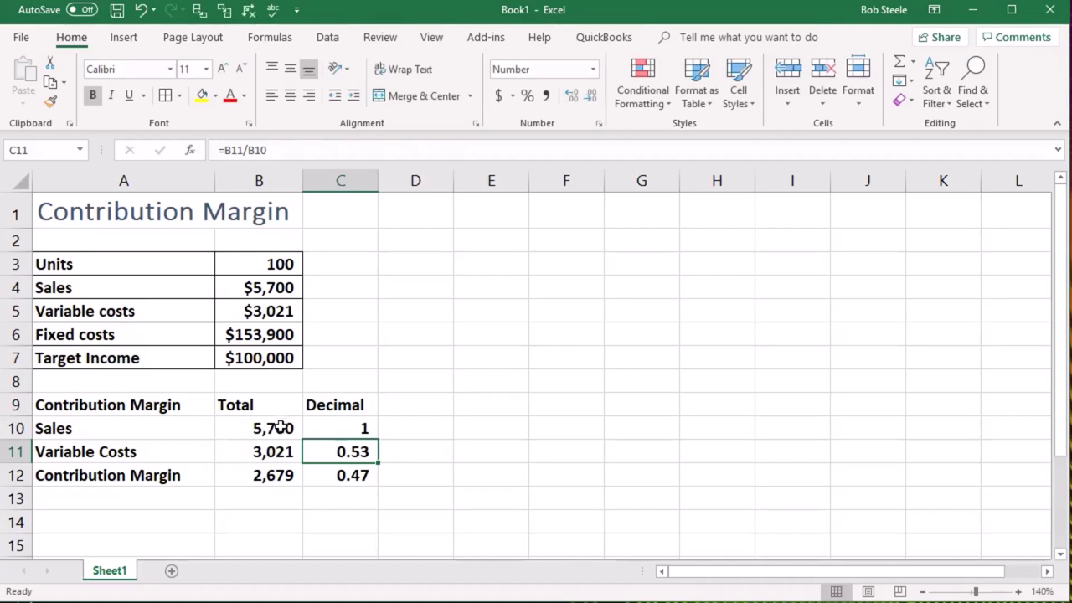
Step: Format the sales ratio in C10 to show two decimal places
{"action": "left_click", "coordinate": [339, 436]}
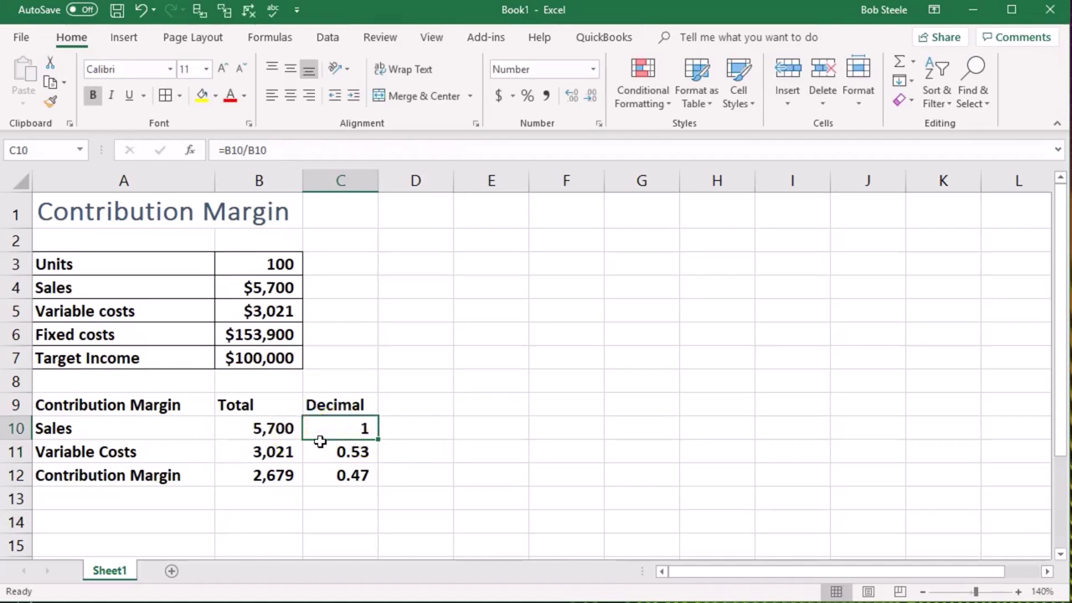
{"action": "left_click_drag", "start_coordinate": [343, 452], "coordinate": [335, 464]}
{"action": "left_click", "coordinate": [336, 457]}
{"action": "left_click", "coordinate": [337, 431]}
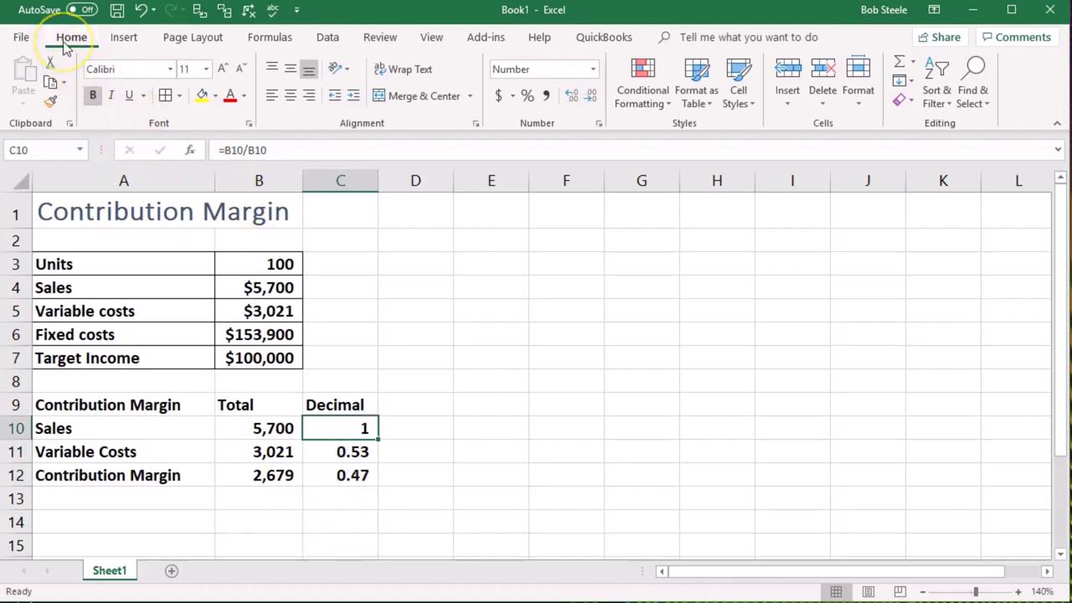
{"action": "left_click", "coordinate": [568, 97]}
{"action": "left_click", "coordinate": [568, 97]}
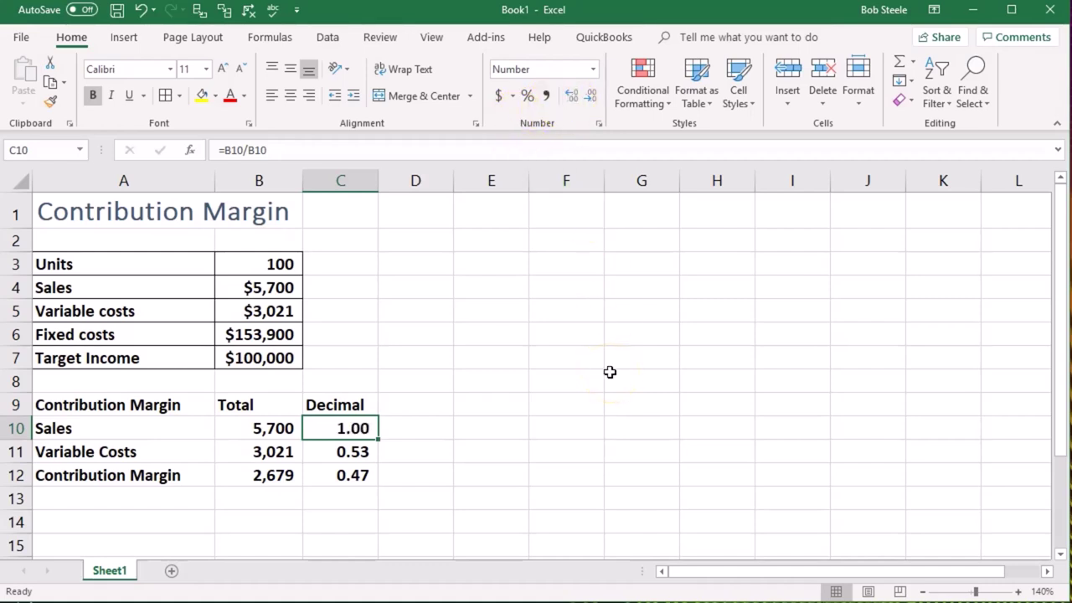
Step: Add the column heading % in D9 beside the Decimal heading
{"action": "left_click", "coordinate": [439, 402]}
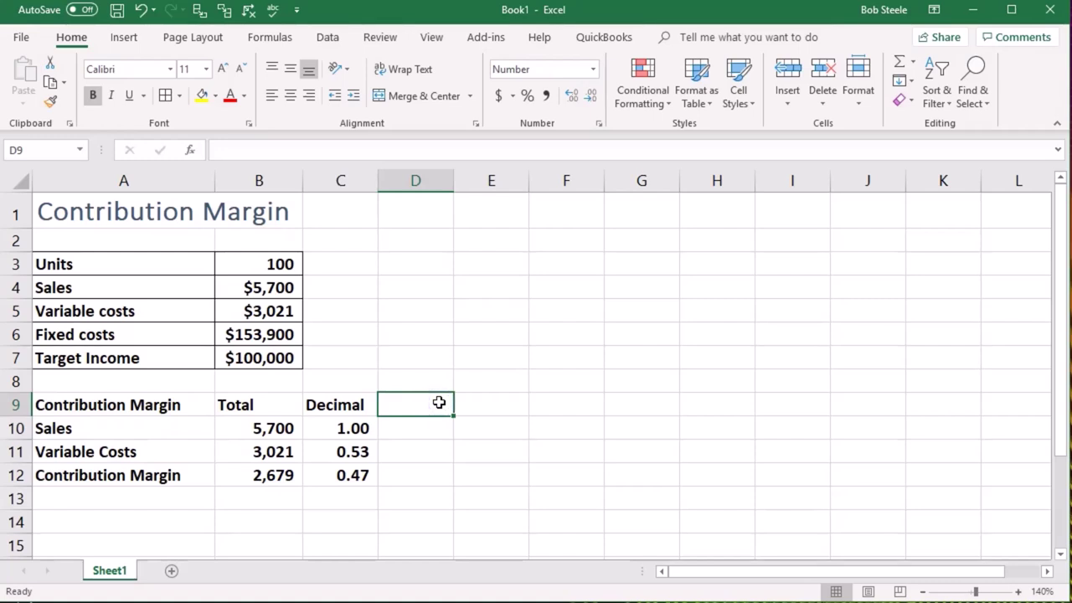
{"action": "type", "text": "%"}
{"action": "key", "text": "Return"}
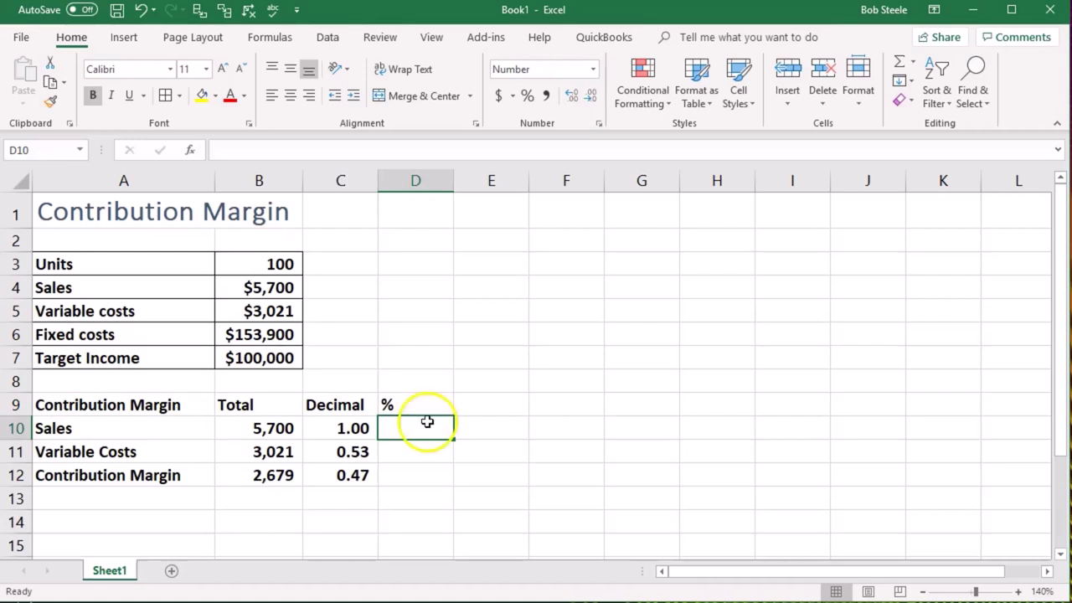
Step: Link D10, D11 and D12 to the decimal ratios with =C10, =C11 and =C12
{"action": "type", "text": "="}
{"action": "key", "text": "Left"}
{"action": "key", "text": "Return"}
{"action": "type", "text": "+"}
{"action": "key", "text": "BackSpace"}
{"action": "type", "text": "="}
{"action": "key", "text": "Left"}
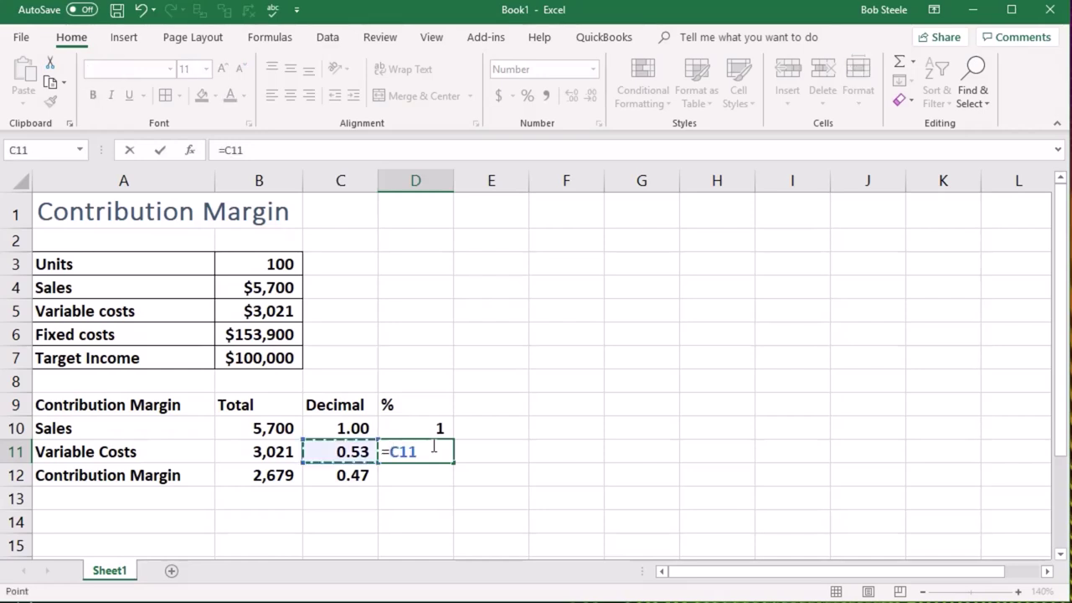
{"action": "key", "text": "Return"}
{"action": "type", "text": "="}
{"action": "key", "text": "Left"}
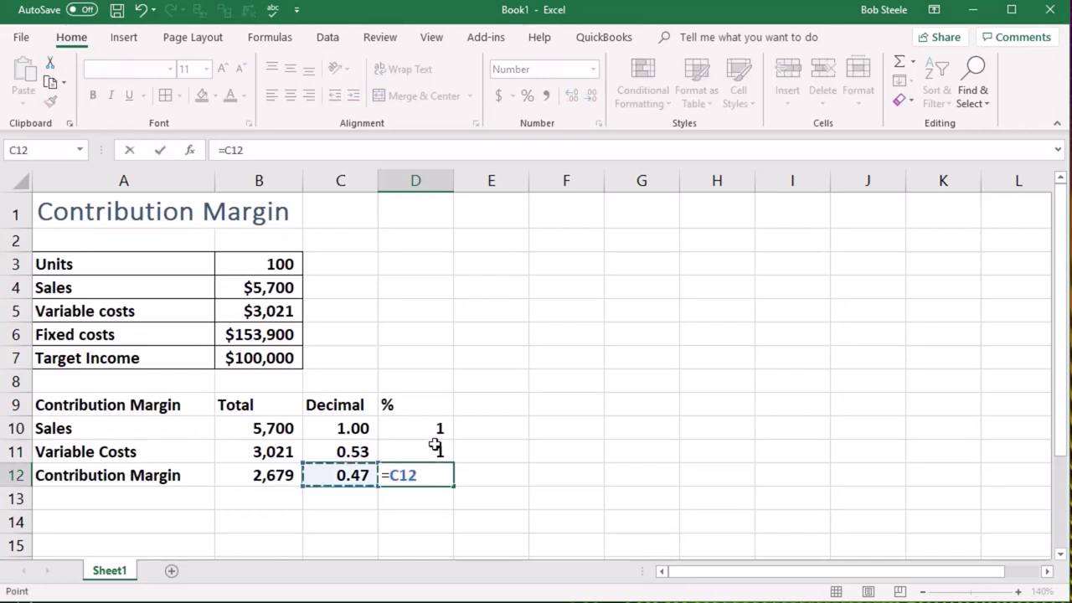
{"action": "key", "text": "Return"}
Step: Format the linked ratios in D10:D12 as whole percentages
{"action": "left_click_drag", "start_coordinate": [432, 427], "coordinate": [432, 474]}
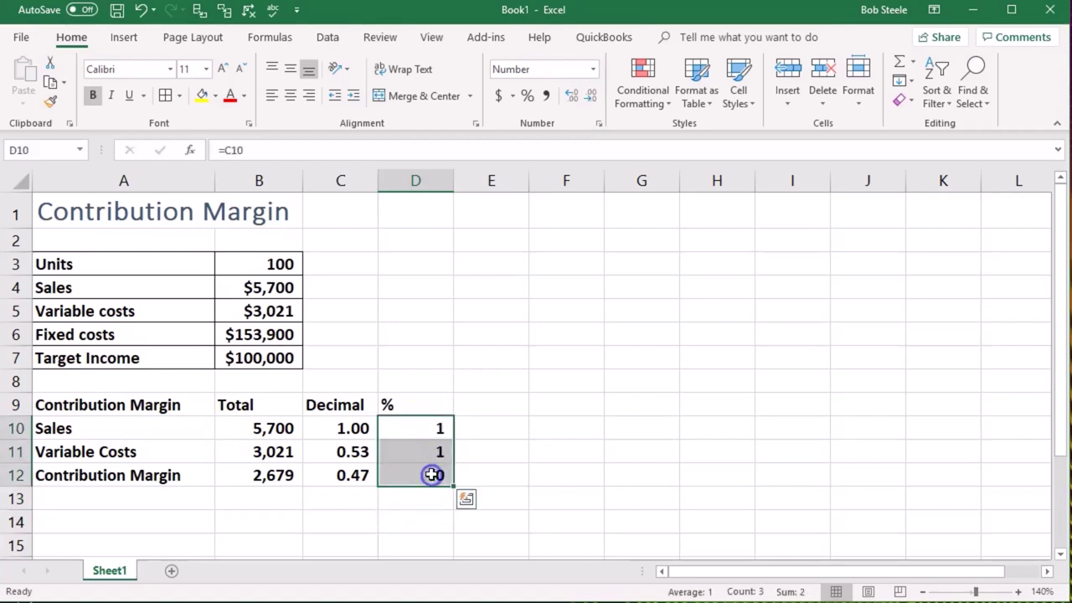
{"action": "left_click", "coordinate": [572, 95]}
{"action": "left_click", "coordinate": [572, 96]}
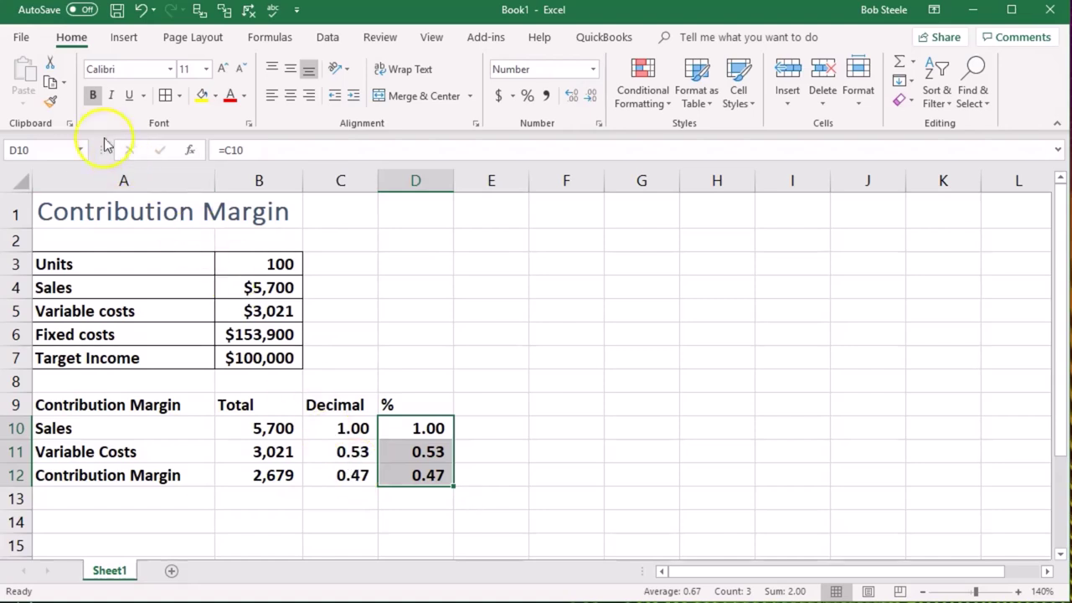
{"action": "left_click", "coordinate": [527, 97]}
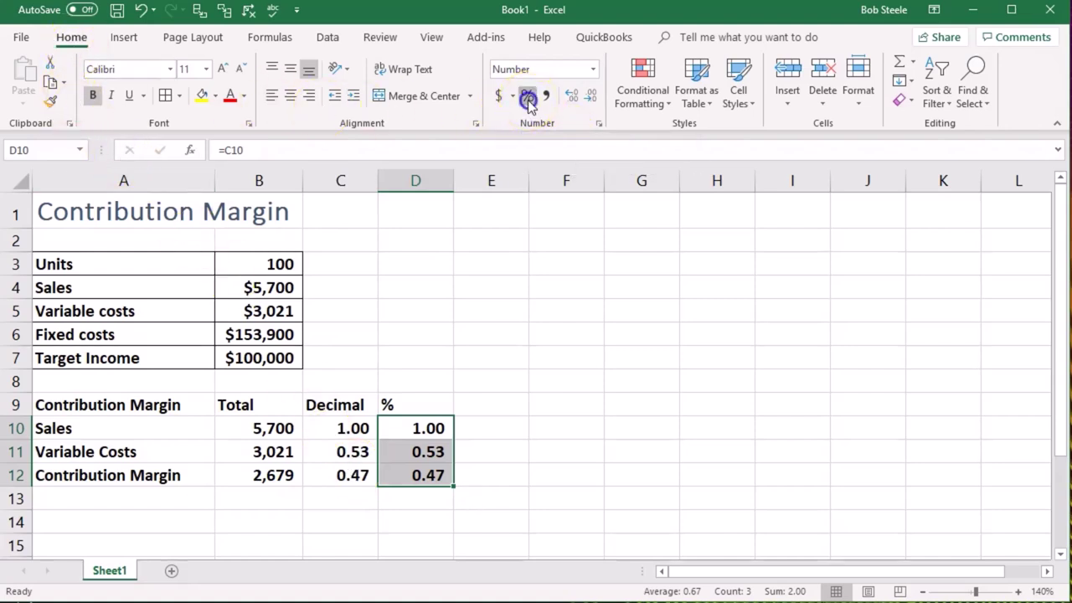
{"action": "left_click", "coordinate": [580, 489]}
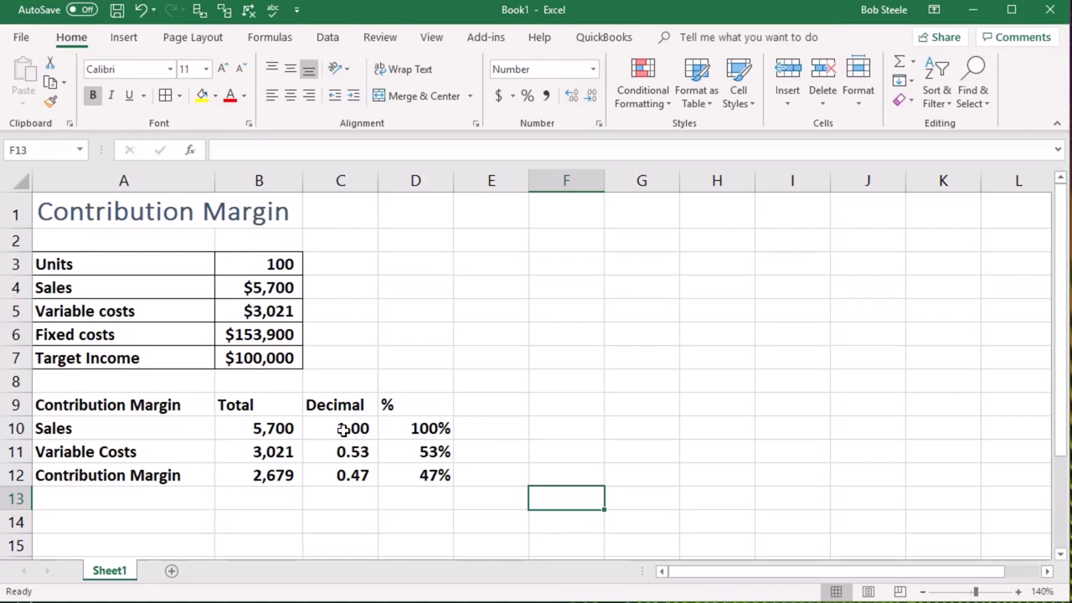
Step: Apply a single underline to the variable cost figures in B11:D11 and a double underline to the contribution margin figures in B12:D12
{"action": "left_click_drag", "start_coordinate": [279, 449], "coordinate": [411, 447]}
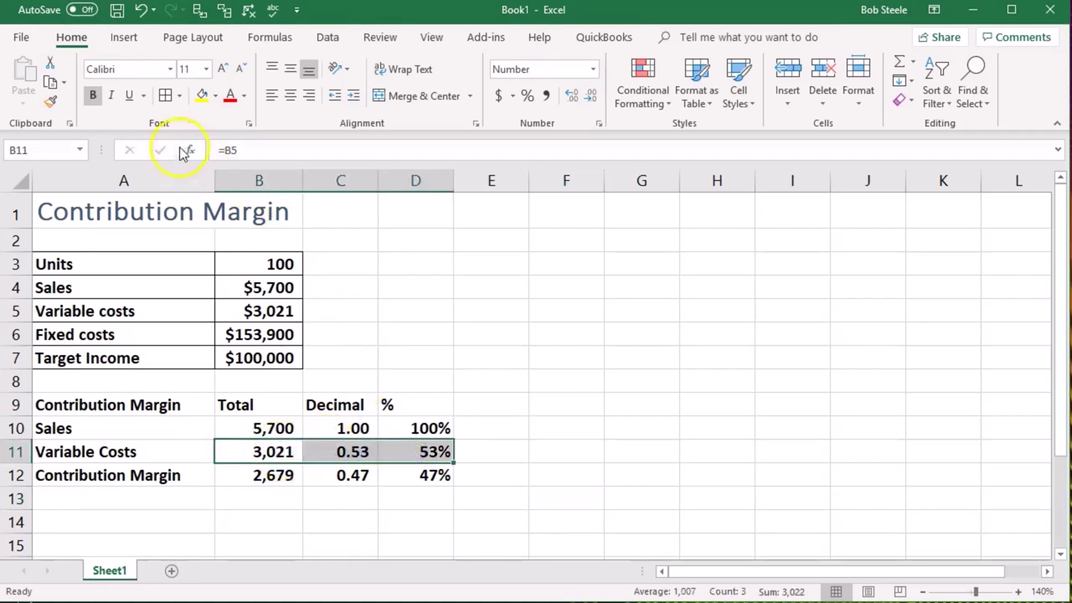
{"action": "left_click", "coordinate": [134, 99]}
{"action": "left_click", "coordinate": [792, 404]}
{"action": "left_click_drag", "start_coordinate": [272, 475], "coordinate": [416, 469]}
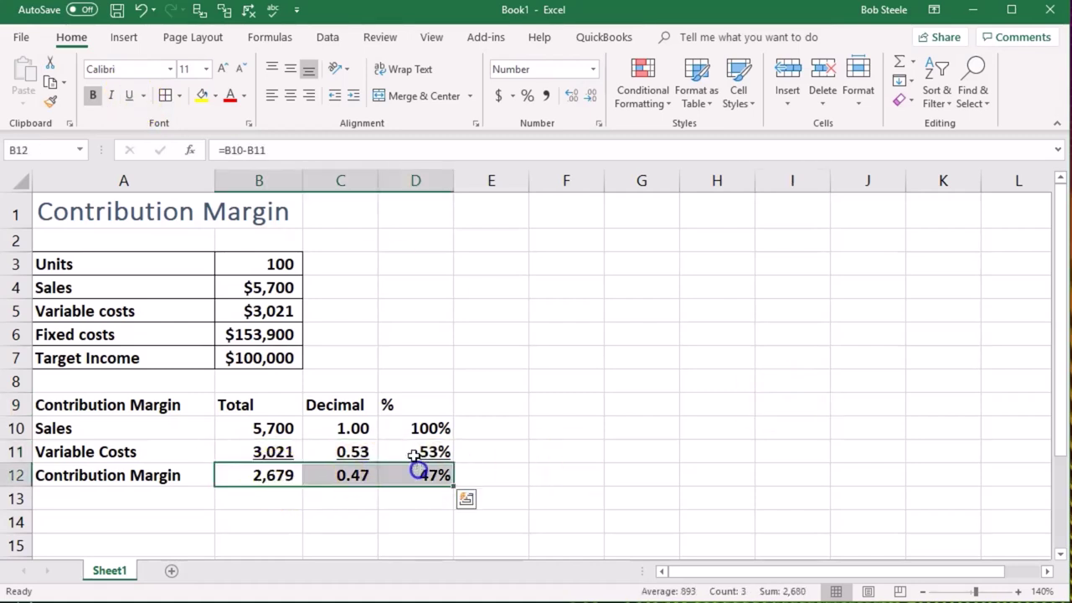
{"action": "left_click", "coordinate": [147, 99]}
{"action": "left_click", "coordinate": [150, 136]}
{"action": "left_click", "coordinate": [562, 353]}
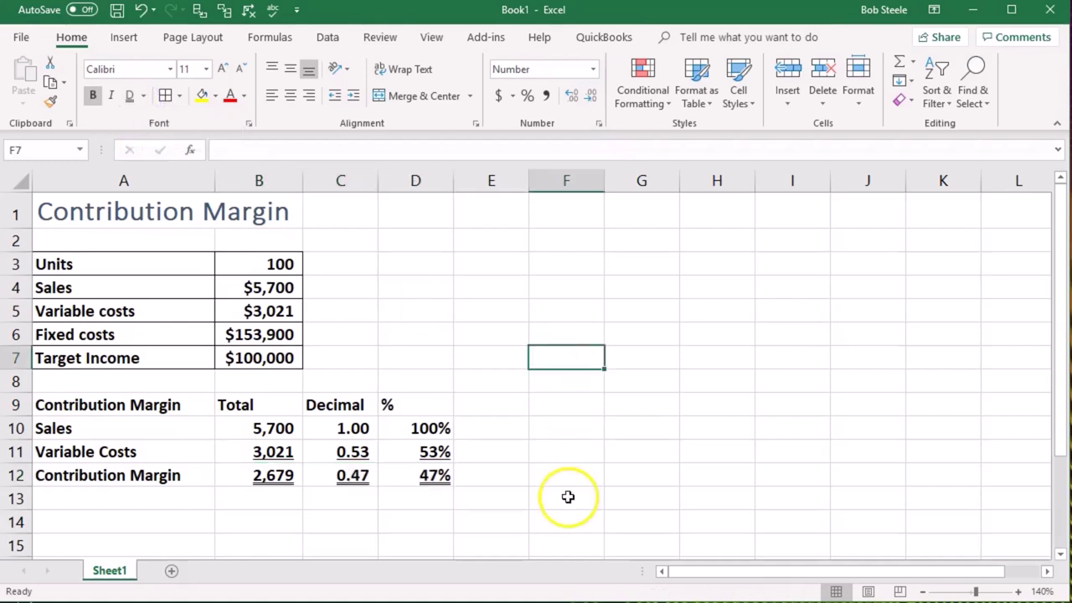
Step: Fill A10:D12 with a light turquoise colour from the standard palette and add borders around all its cells
{"action": "left_click_drag", "start_coordinate": [143, 427], "coordinate": [419, 473]}
{"action": "right_click", "coordinate": [419, 474]}
{"action": "left_click", "coordinate": [504, 515]}
{"action": "left_click", "coordinate": [512, 492]}
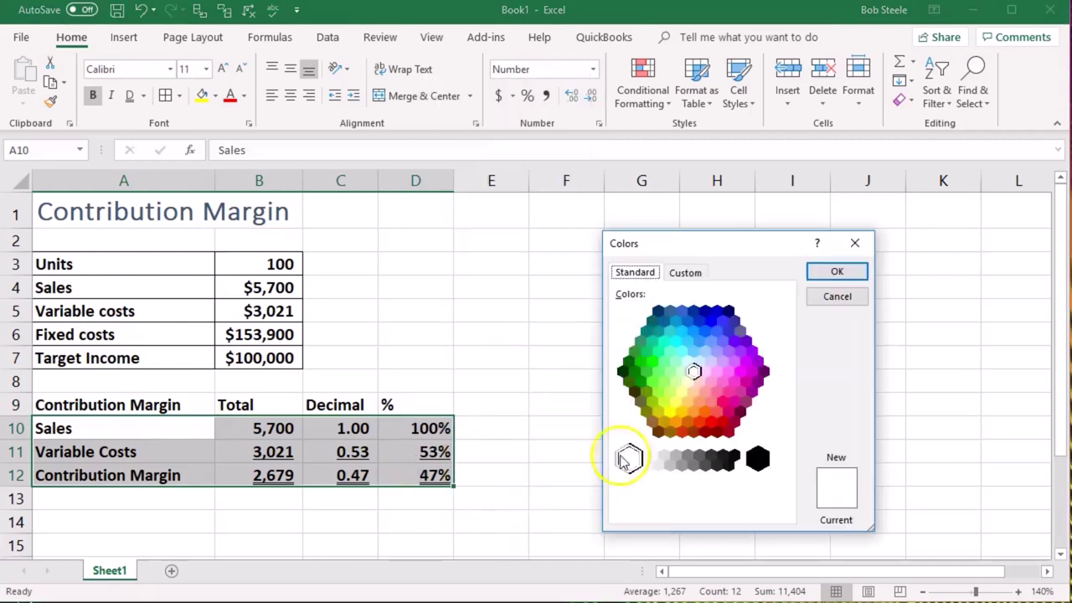
{"action": "left_click", "coordinate": [689, 355]}
{"action": "left_click", "coordinate": [818, 268]}
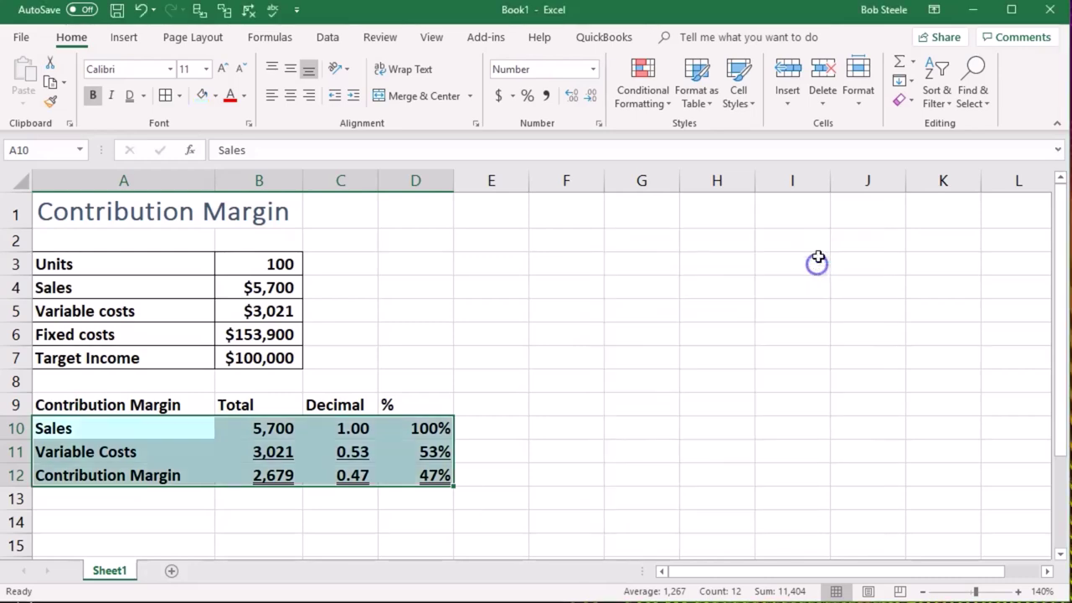
{"action": "left_click", "coordinate": [180, 97]}
{"action": "left_click", "coordinate": [171, 239]}
Step: Format the table header A9:D9 with a black fill and white font
{"action": "left_click", "coordinate": [194, 380]}
{"action": "left_click_drag", "start_coordinate": [168, 409], "coordinate": [418, 381]}
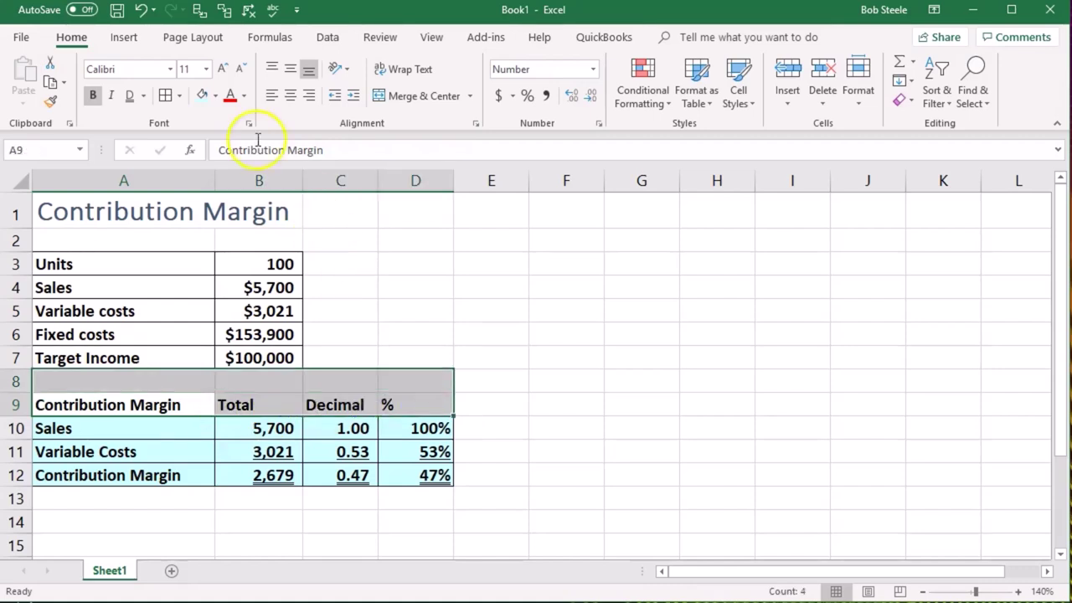
{"action": "left_click", "coordinate": [169, 356]}
{"action": "left_click_drag", "start_coordinate": [160, 407], "coordinate": [419, 405]}
{"action": "left_click", "coordinate": [203, 95]}
{"action": "left_click", "coordinate": [215, 95]}
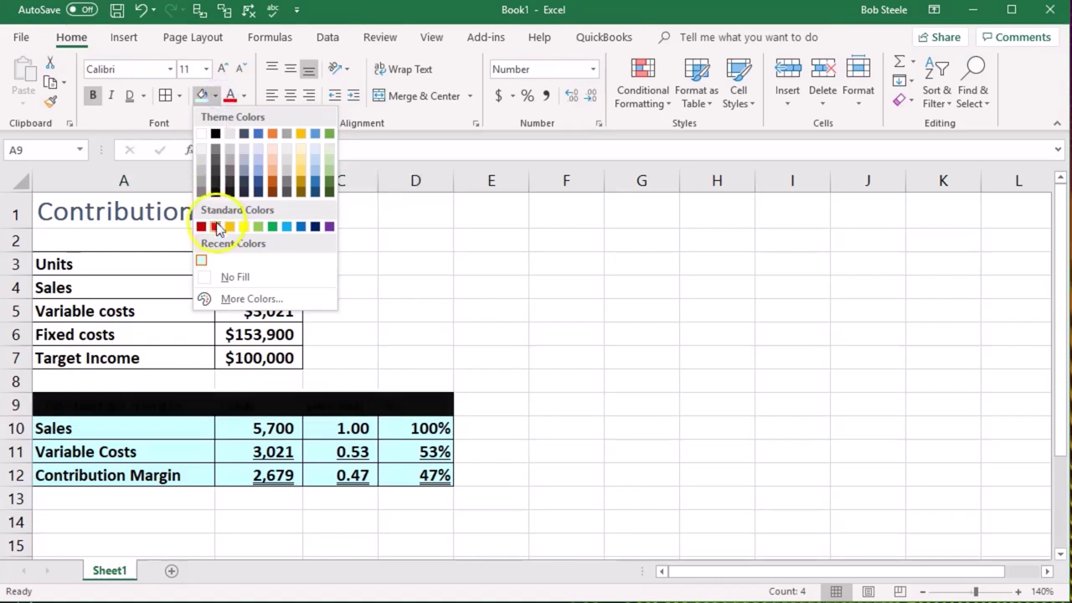
{"action": "left_click", "coordinate": [215, 133]}
{"action": "left_click", "coordinate": [244, 95]}
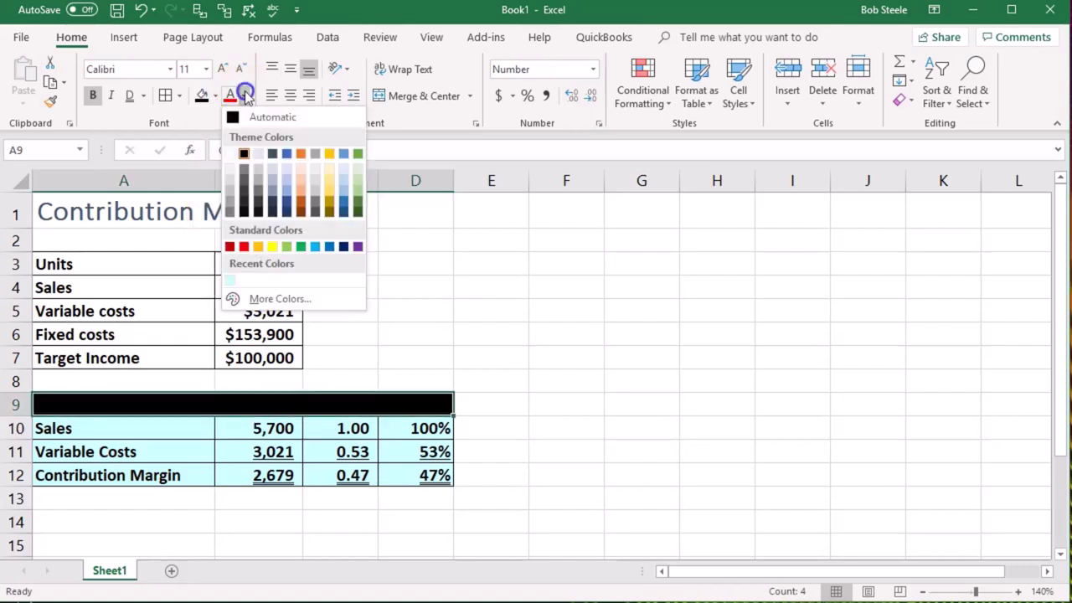
{"action": "left_click", "coordinate": [229, 153]}
Step: Center the Total, Decimal and % headings in B9:D9
{"action": "left_click", "coordinate": [256, 404]}
{"action": "left_click_drag", "start_coordinate": [255, 404], "coordinate": [382, 406]}
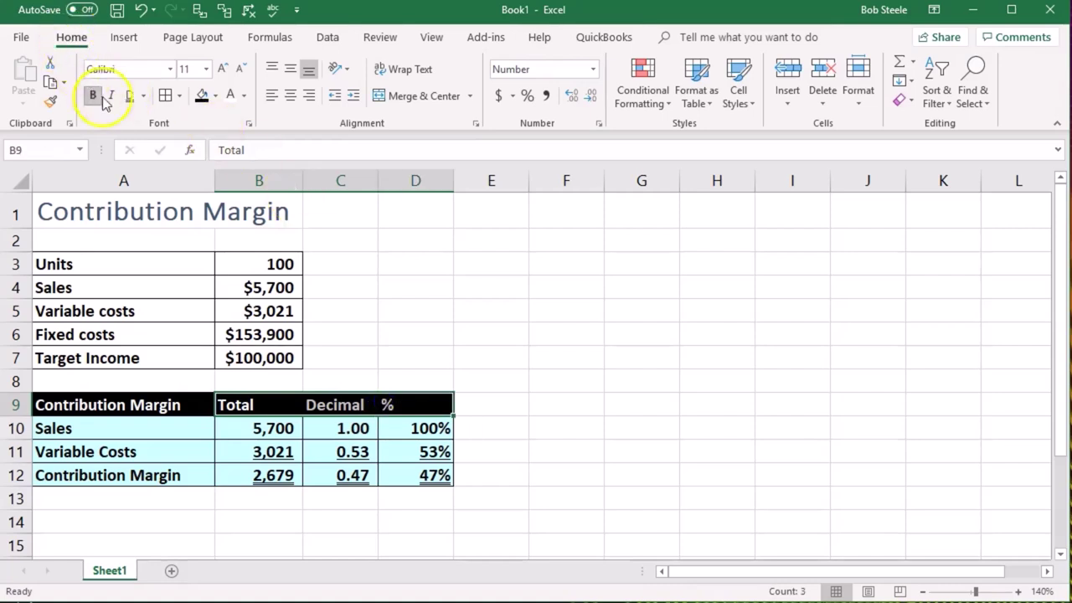
{"action": "left_click", "coordinate": [289, 95]}
{"action": "left_click", "coordinate": [415, 209]}
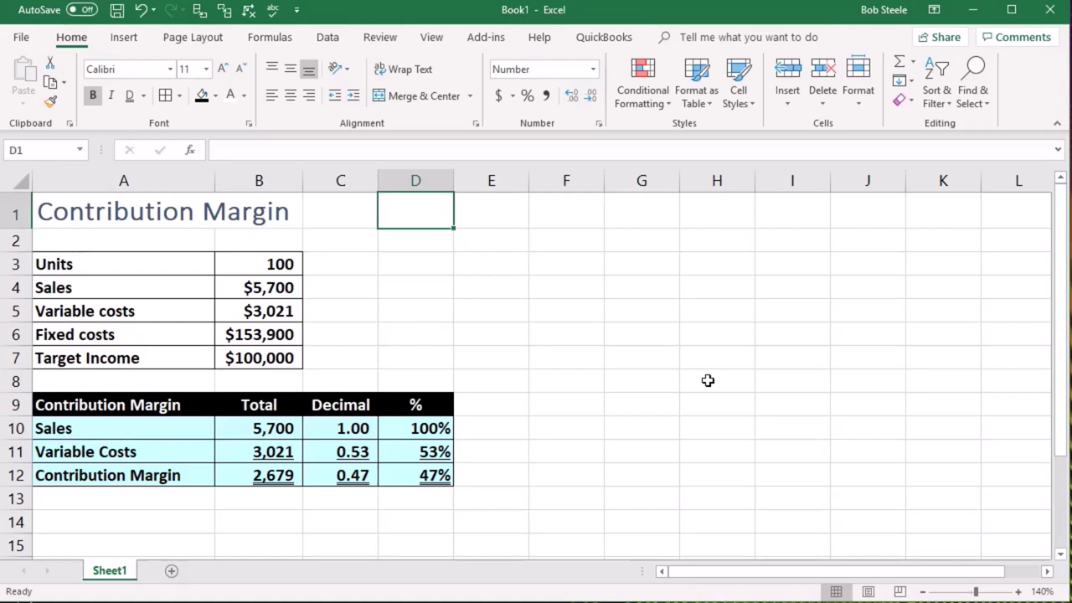
Step: Review the contribution margin row, examining the total, decimal and percentage formulas in B12, C12 and D12
{"action": "left_click", "coordinate": [656, 430]}
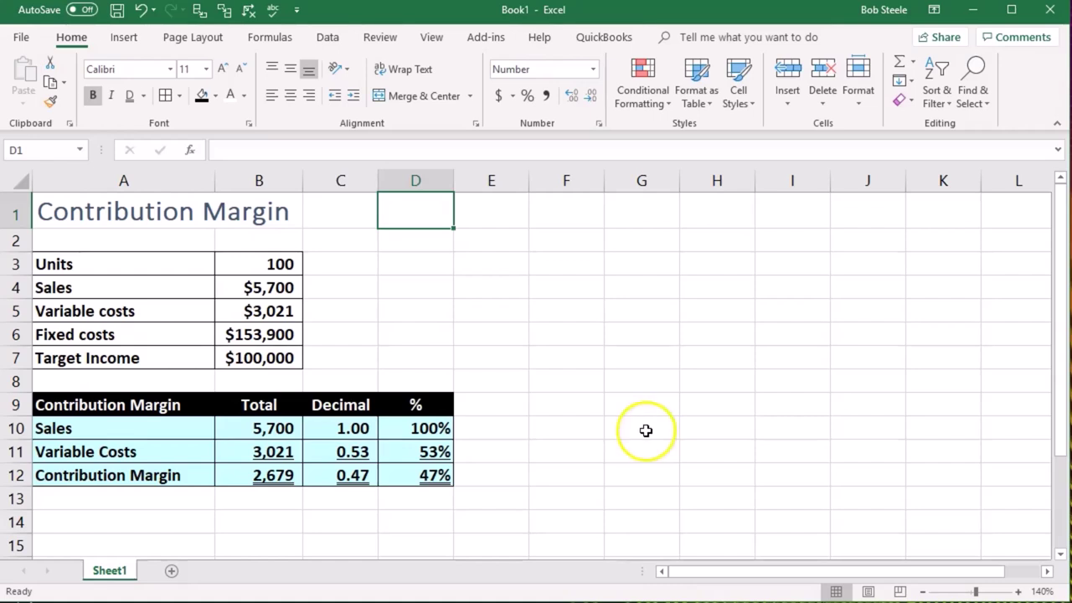
{"action": "left_click", "coordinate": [182, 475]}
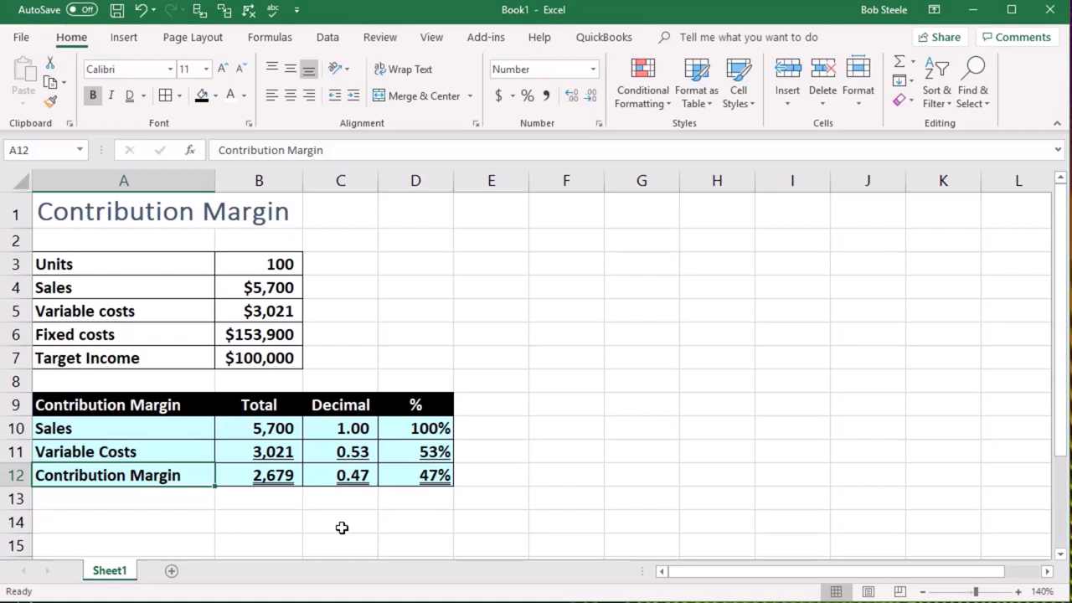
{"action": "left_click", "coordinate": [236, 475]}
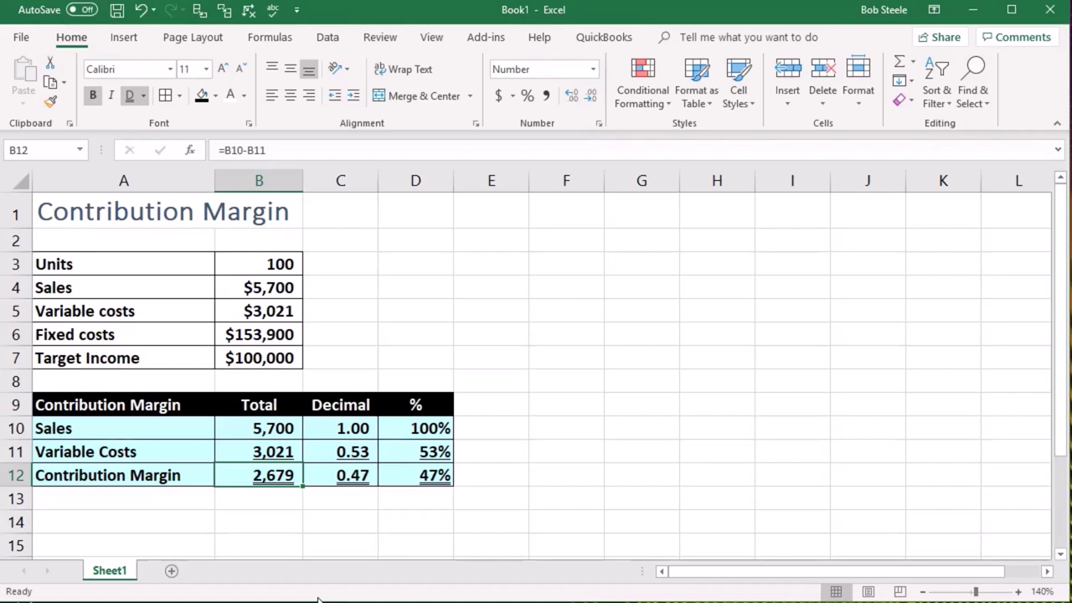
{"action": "key", "text": "Right"}
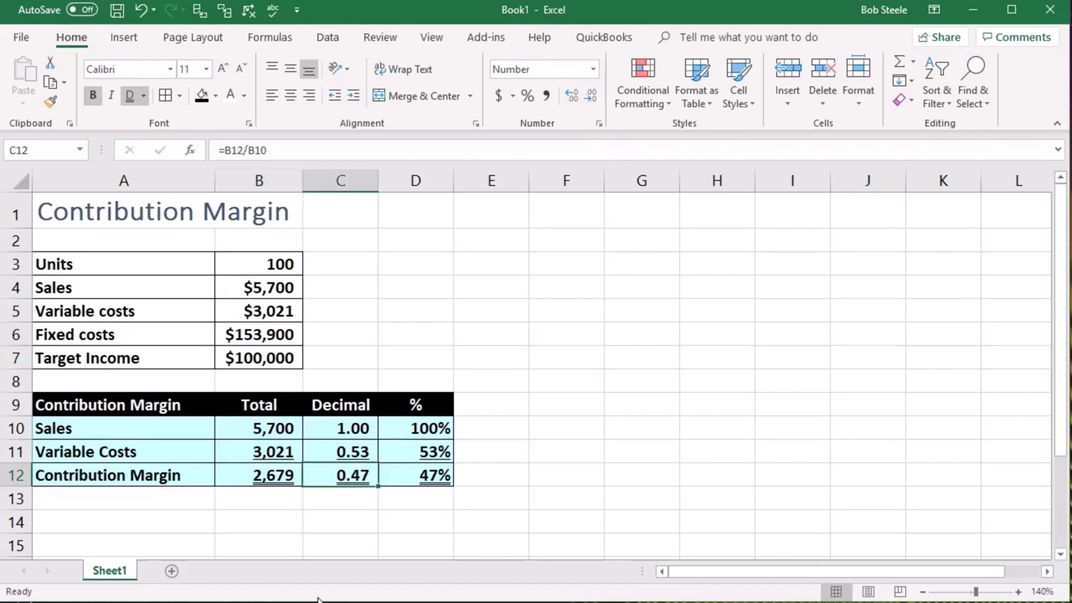
{"action": "key", "text": "Right"}
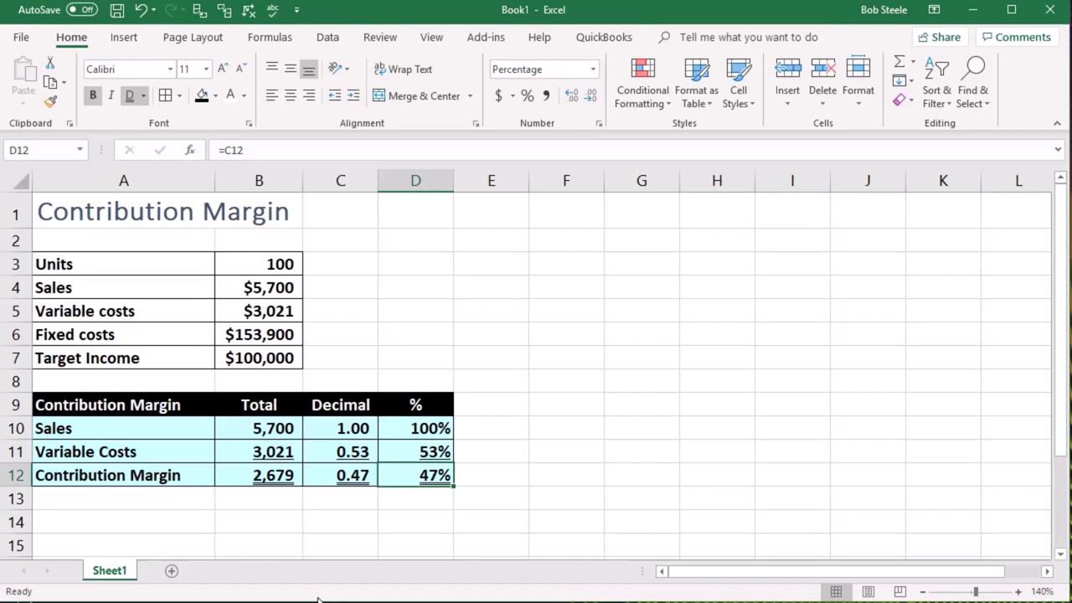
{"action": "key", "text": "Home"}
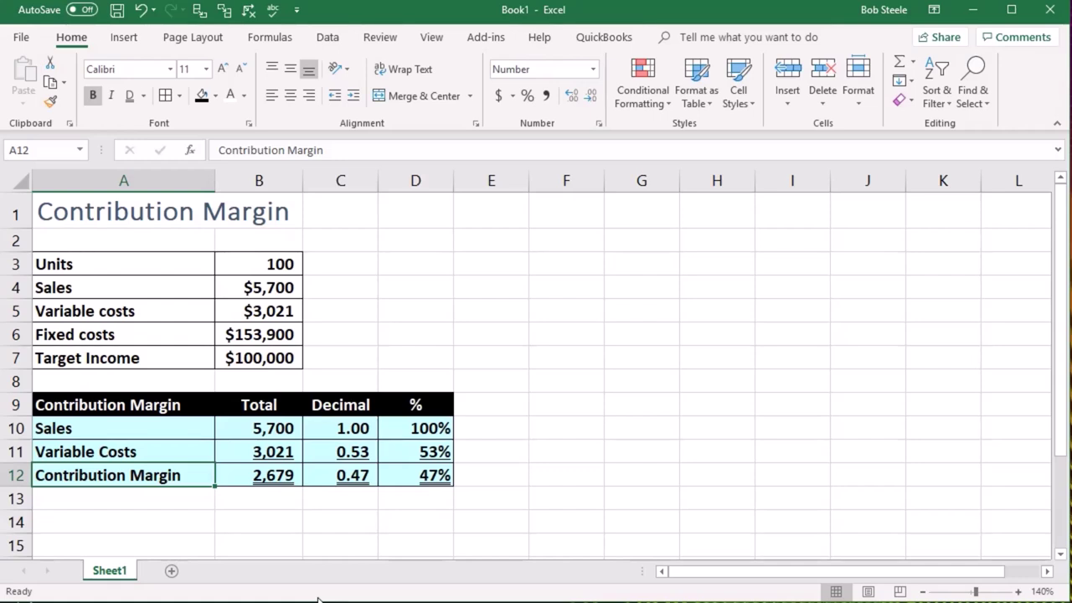
{"action": "key", "text": "Right"}
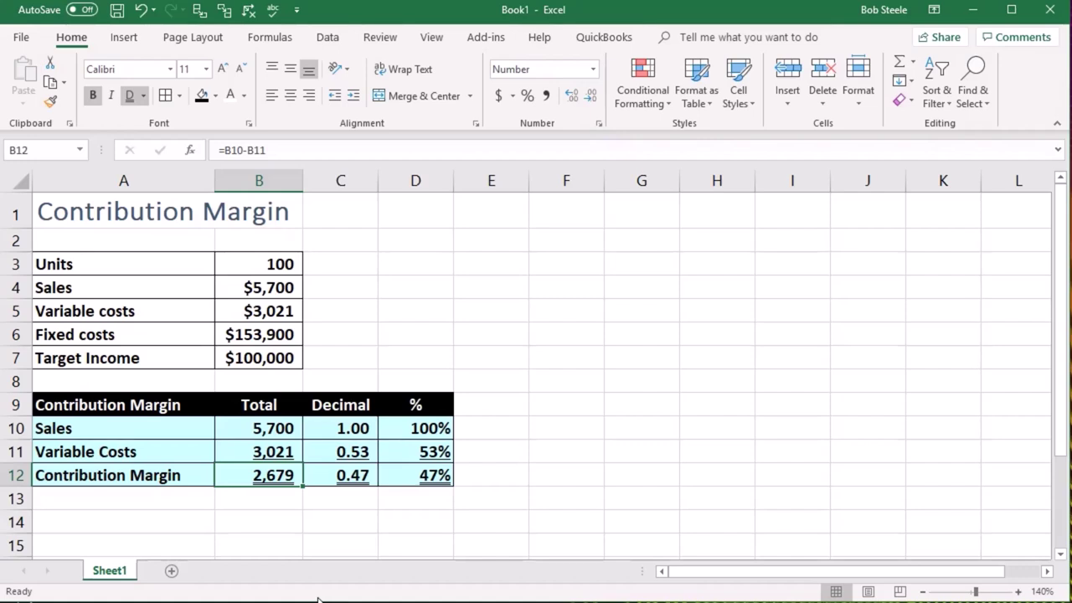
{"action": "key", "text": "Right"}
{"action": "key", "text": "Right"}
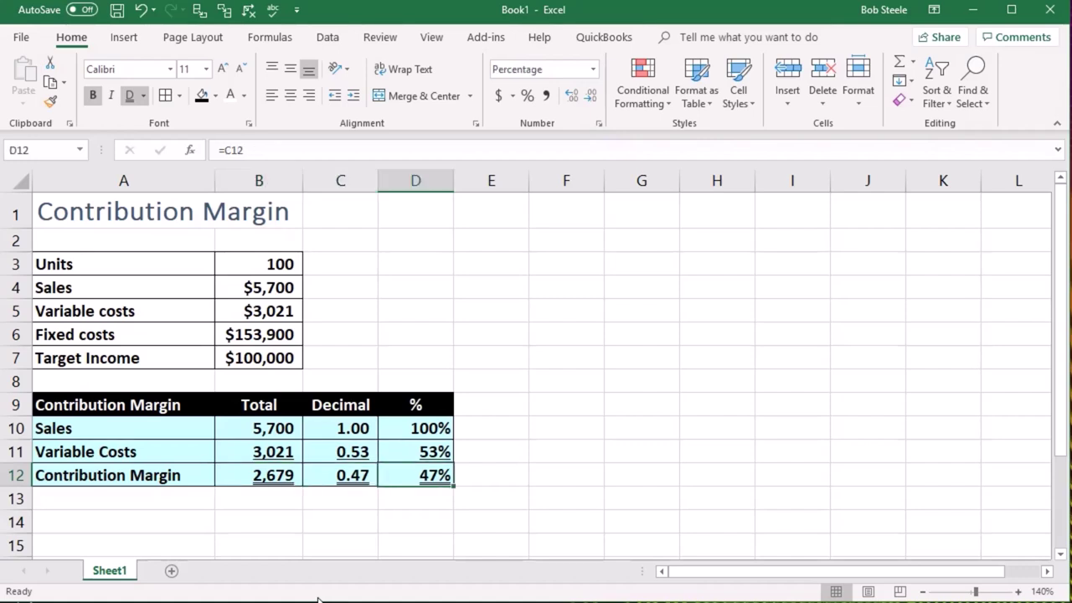
Step: Enter the heading Contribution Margin Per Unit in A14 and widen column A to fit it
{"action": "key", "text": "Down"}
{"action": "key", "text": "Down"}
{"action": "key", "text": "Left"}
{"action": "key", "text": "Left"}
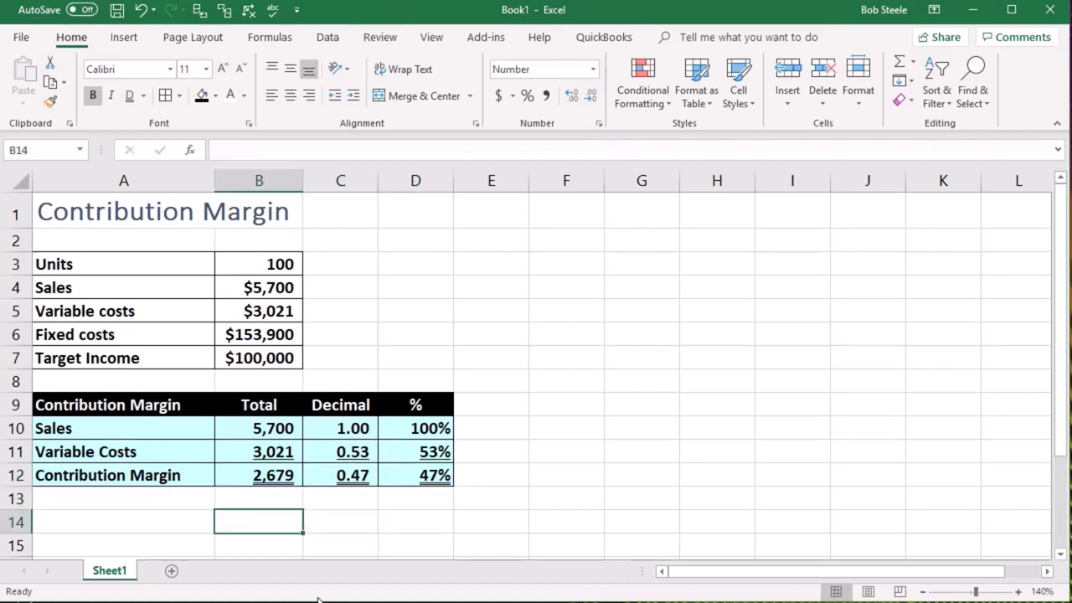
{"action": "key", "text": "Left"}
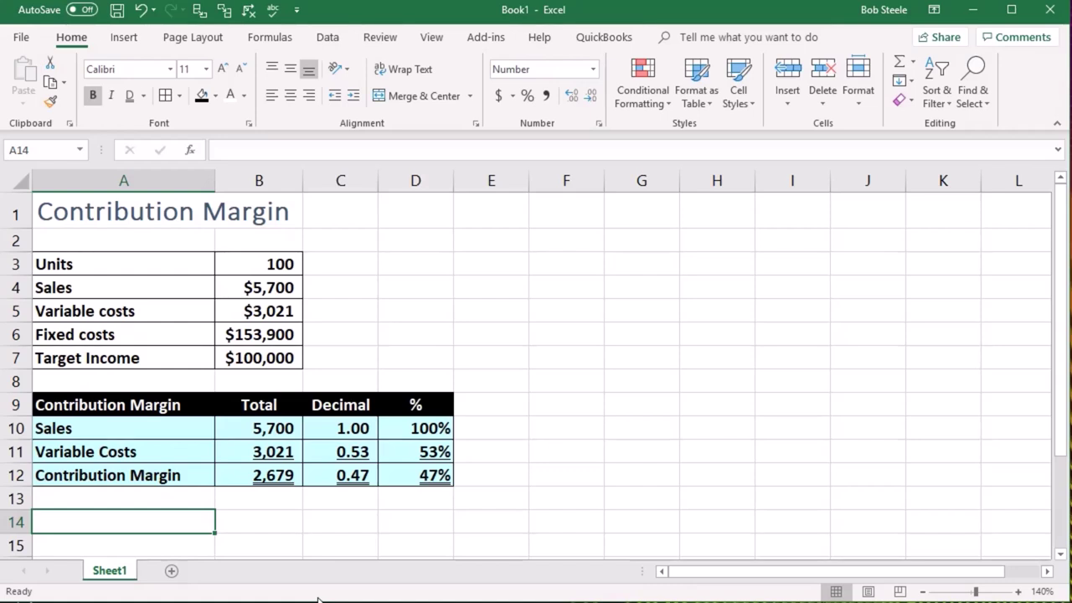
{"action": "type", "text": "Contribution Margin Per unit"}
{"action": "key", "text": "BackSpace"}
{"action": "key", "text": "BackSpace"}
{"action": "key", "text": "BackSpace"}
{"action": "key", "text": "BackSpace"}
{"action": "type", "text": "Unit"}
{"action": "key", "text": "Return"}
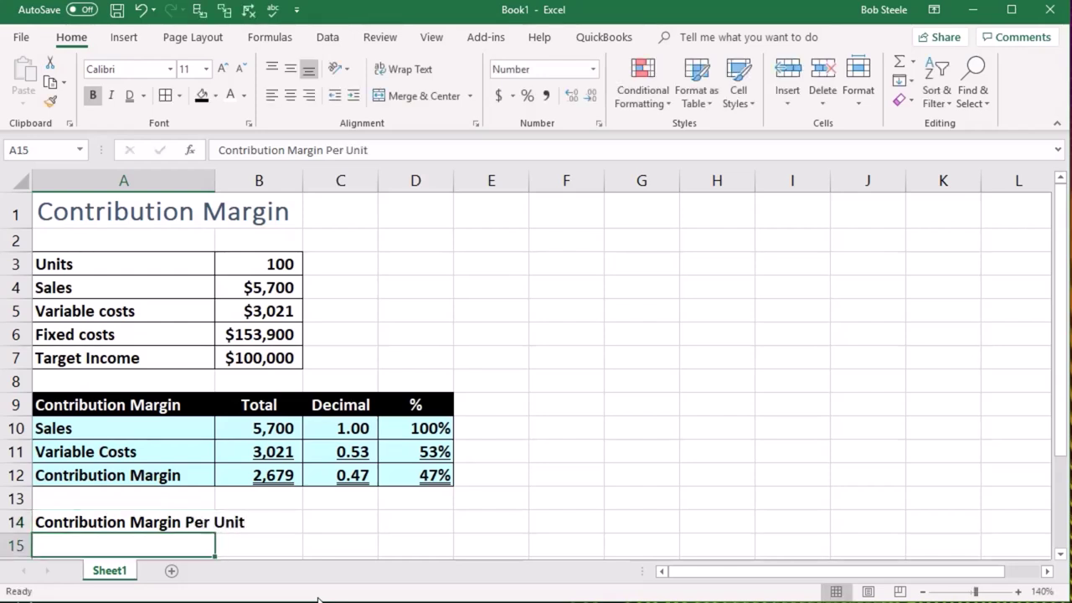
{"action": "left_click_drag", "start_coordinate": [215, 181], "coordinate": [252, 193]}
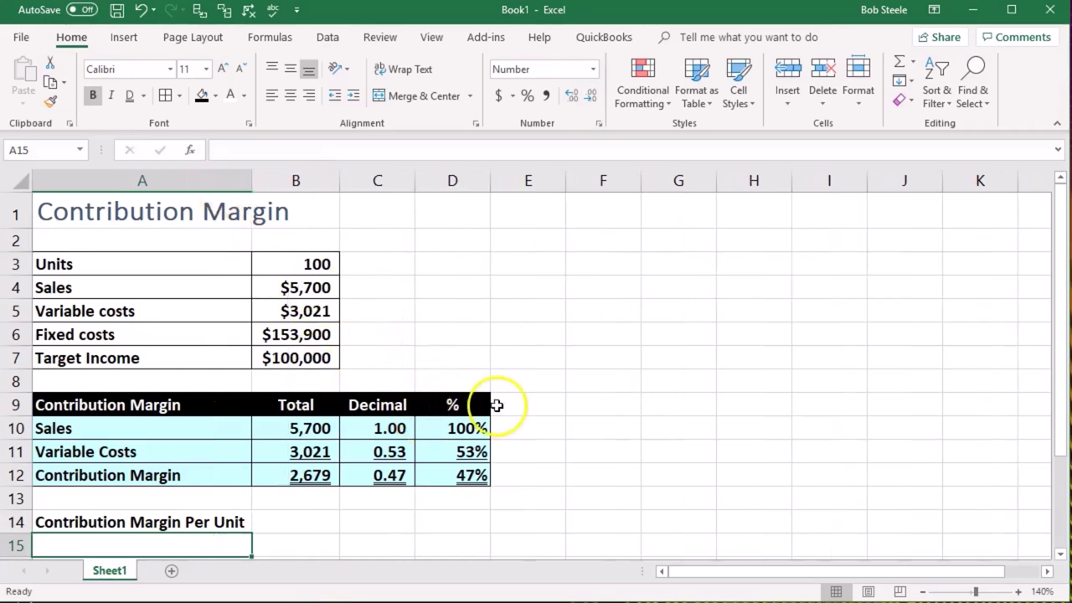
Step: Zoom the sheet out to 120% and link A15 to the Sales label with =A10
{"action": "scroll", "coordinate": [503, 405], "scroll_direction": "down", "scroll_amount": 1}
{"action": "scroll", "coordinate": [682, 416], "scroll_direction": "up", "scroll_amount": 1}
{"action": "left_click", "coordinate": [924, 592]}
{"action": "left_click", "coordinate": [924, 591]}
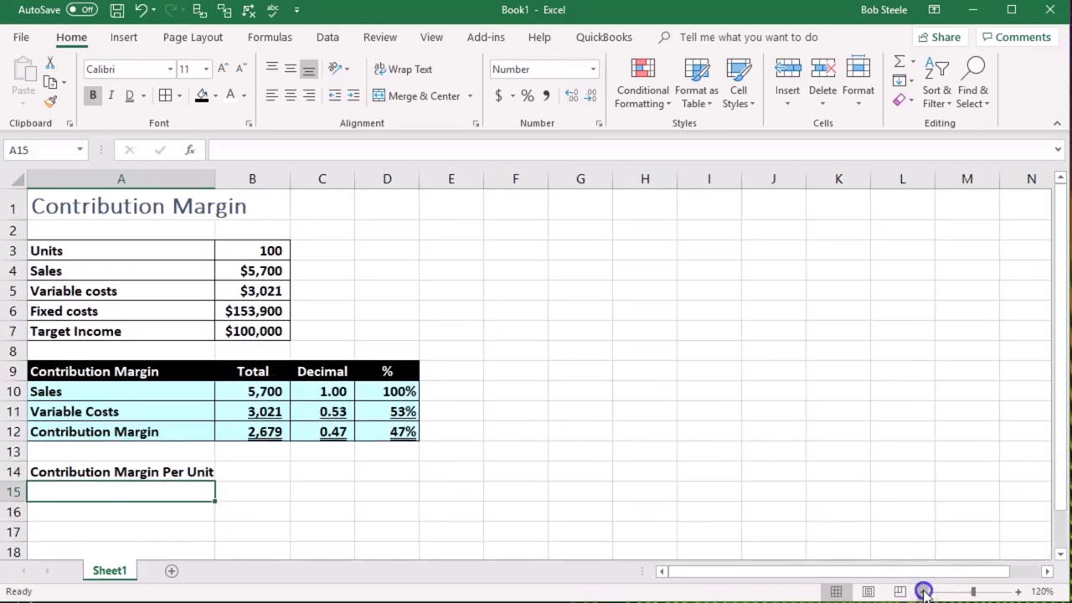
{"action": "left_click", "coordinate": [1059, 554]}
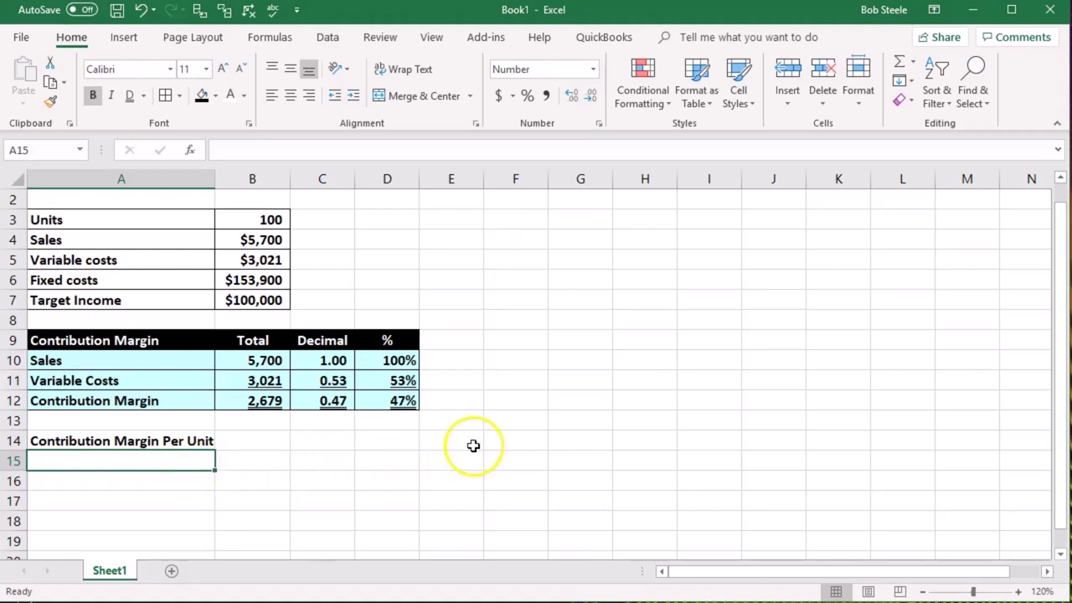
{"action": "type", "text": "="}
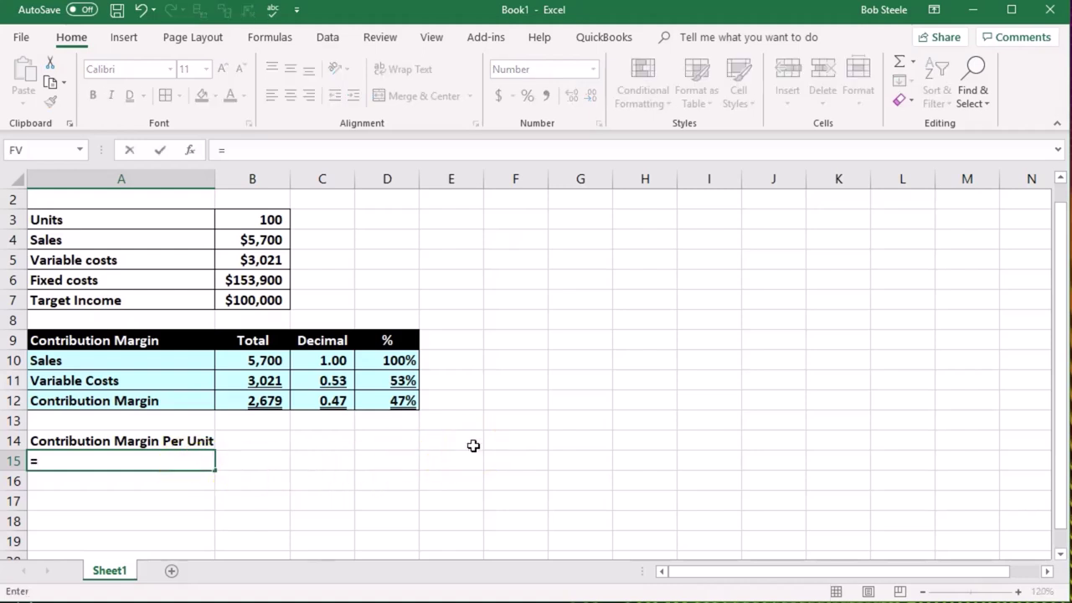
{"action": "left_click", "coordinate": [118, 358]}
{"action": "key", "text": "Return"}
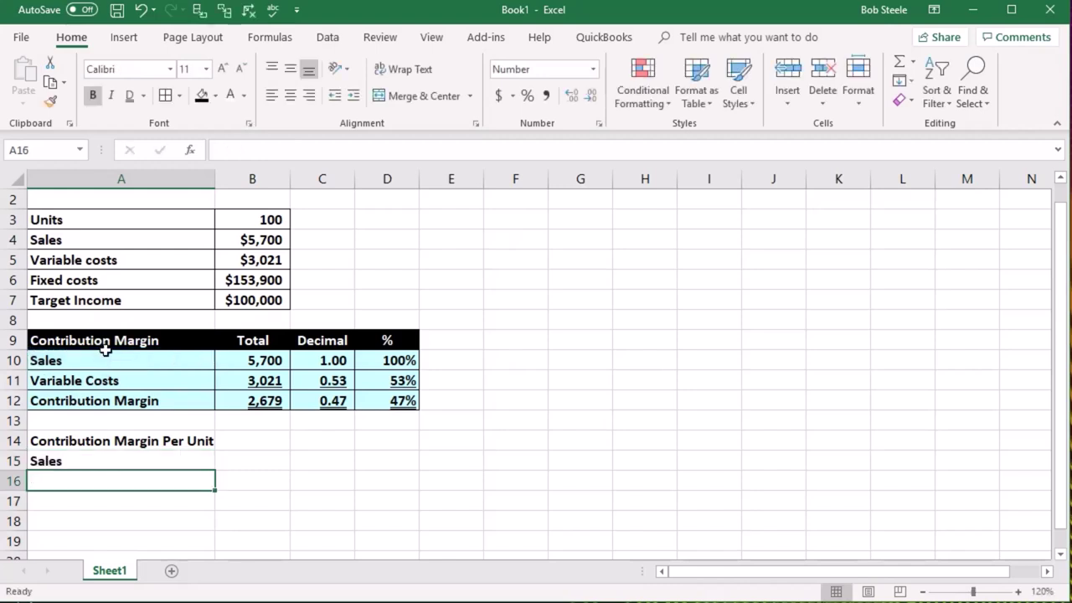
Step: Link A16 to the Variable Costs label with =A11
{"action": "type", "text": "="}
{"action": "key", "text": "Up"}
{"action": "key", "text": "Up"}
{"action": "key", "text": "Up"}
{"action": "key", "text": "Up"}
{"action": "key", "text": "Up"}
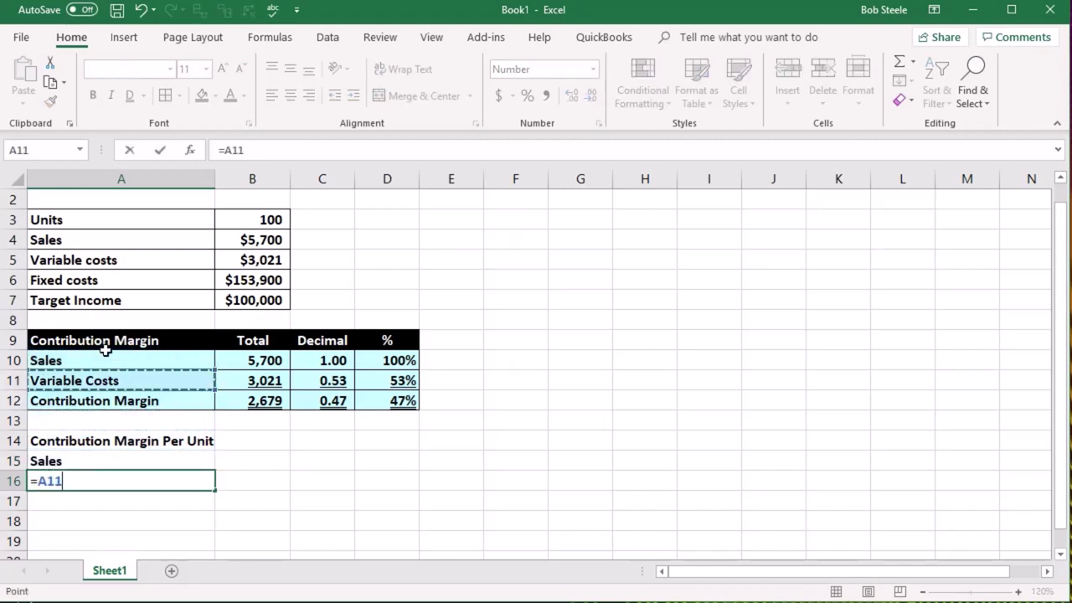
{"action": "key", "text": "Return"}
Step: Link A17 to the Contribution Margin label in the table above with =A12
{"action": "type", "text": "="}
{"action": "key", "text": "Up"}
{"action": "key", "text": "Up"}
{"action": "key", "text": "Up"}
{"action": "key", "text": "Up"}
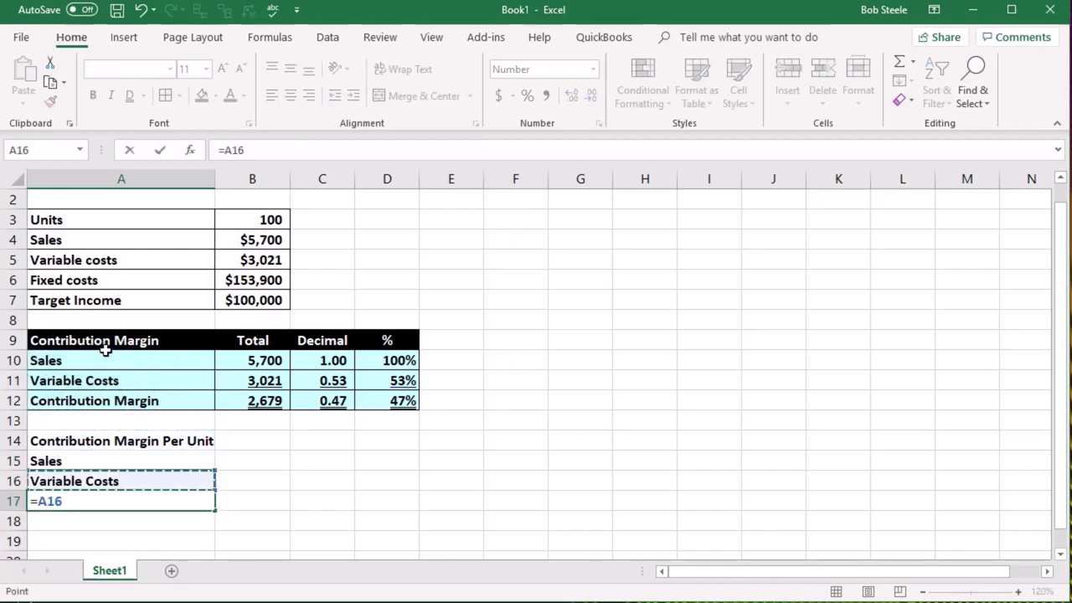
{"action": "key", "text": "Up"}
{"action": "key", "text": "Return"}
Step: Link the Sales total in B15 to the upper table with =B10
{"action": "key", "text": "Right"}
{"action": "key", "text": "Right"}
{"action": "key", "text": "Up"}
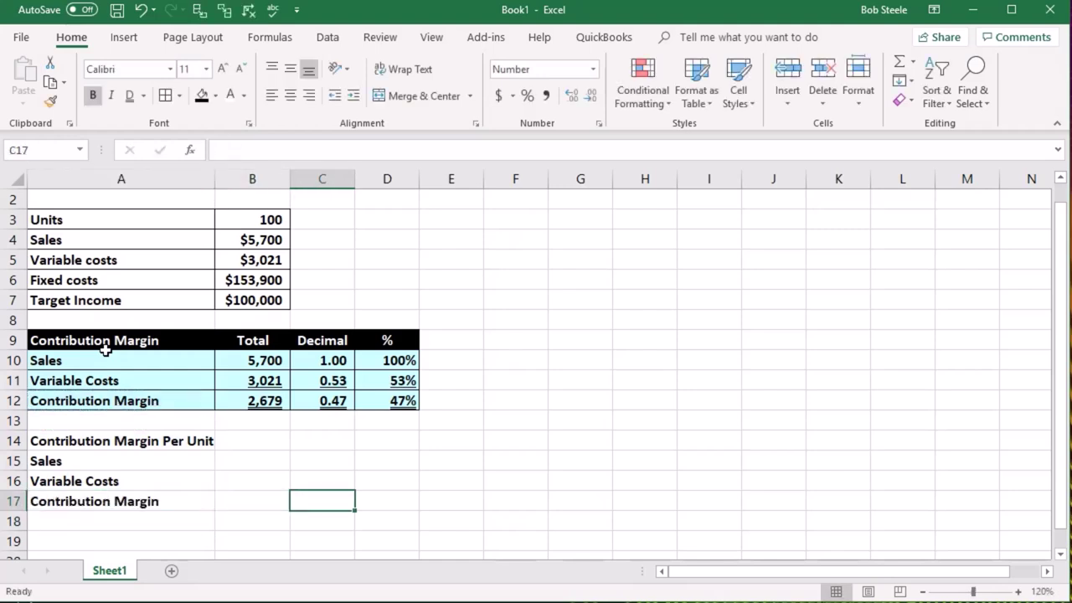
{"action": "key", "text": "Up"}
{"action": "key", "text": "Up"}
{"action": "key", "text": "Left"}
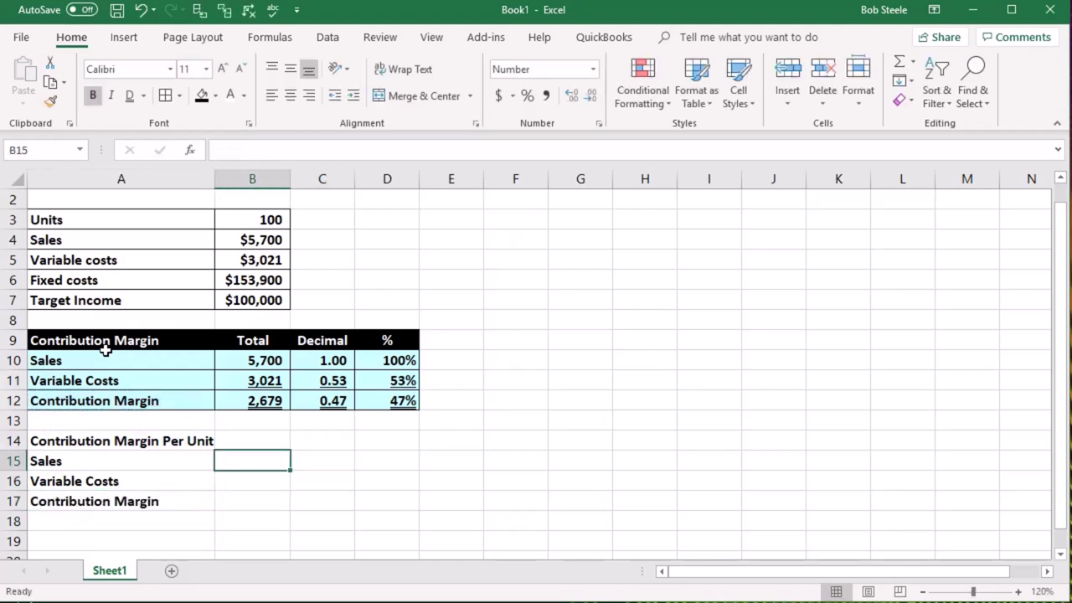
{"action": "type", "text": "="}
{"action": "key", "text": "Up"}
{"action": "key", "text": "Up"}
{"action": "key", "text": "Up"}
{"action": "key", "text": "Up"}
{"action": "key", "text": "Up"}
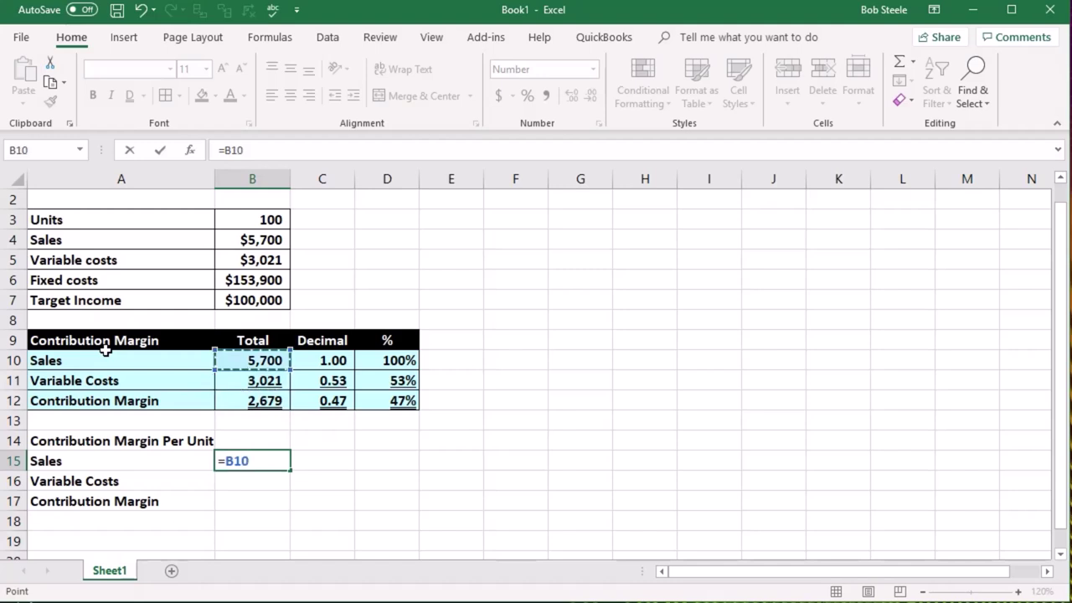
{"action": "key", "text": "Return"}
Step: Link the Variable Costs total in B16 to the upper table with =B11
{"action": "type", "text": "="}
{"action": "key", "text": "Up"}
{"action": "key", "text": "Up"}
{"action": "key", "text": "Up"}
{"action": "key", "text": "Up"}
{"action": "key", "text": "Up"}
{"action": "key", "text": "Return"}
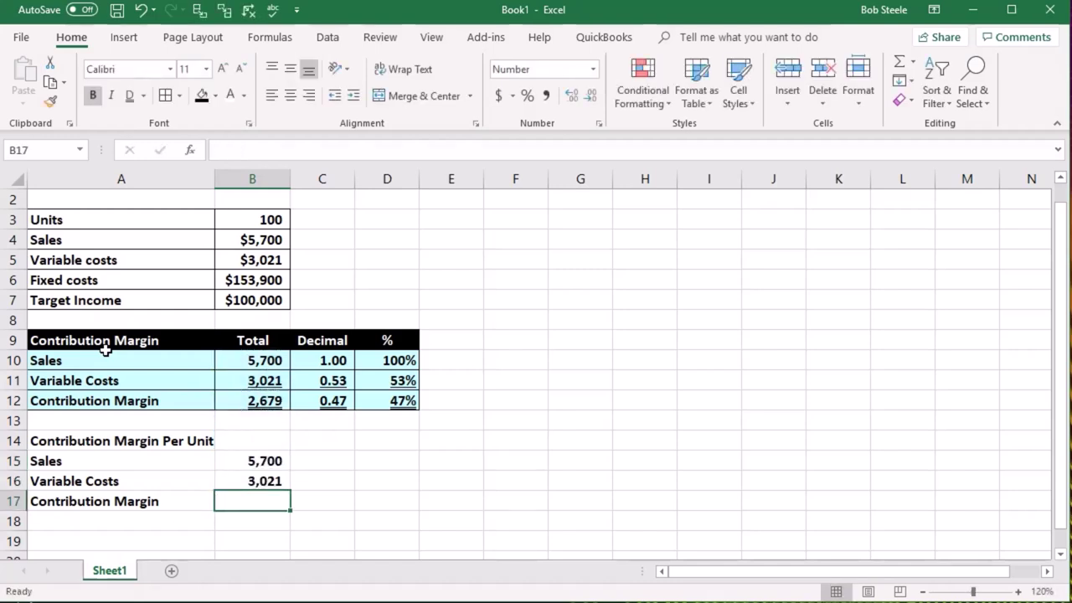
Step: Calculate the contribution margin in B17 by subtracting variable costs from sales with =B15-B16
{"action": "type", "text": "="}
{"action": "key", "text": "Up"}
{"action": "key", "text": "Up"}
{"action": "type", "text": "-"}
{"action": "key", "text": "Up"}
{"action": "key", "text": "Return"}
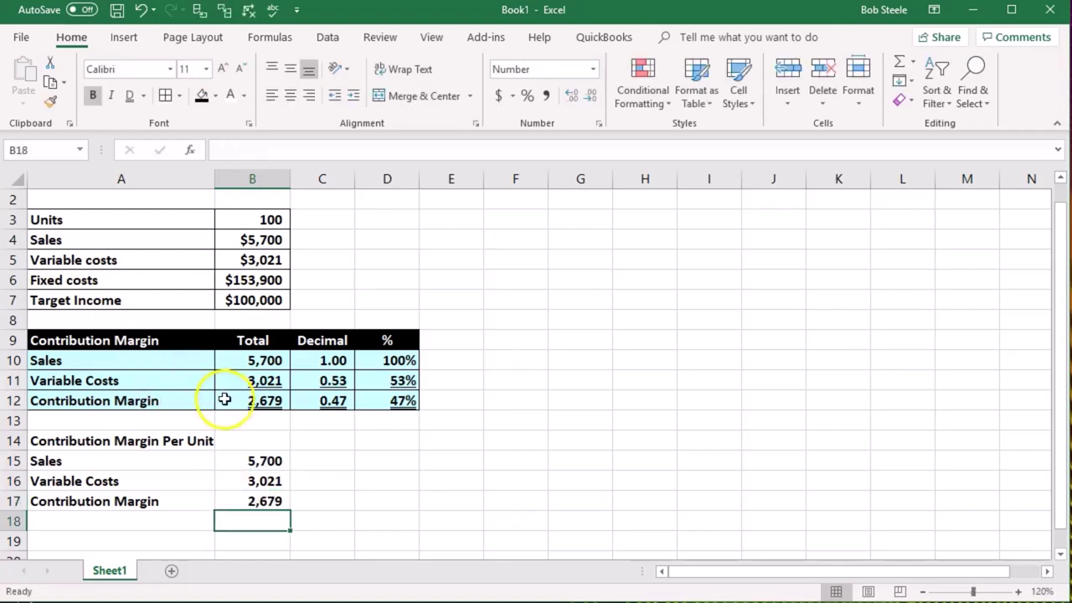
Step: Link the column heading in B14 to the Total heading with =B9
{"action": "left_click", "coordinate": [256, 443]}
{"action": "type", "text": "="}
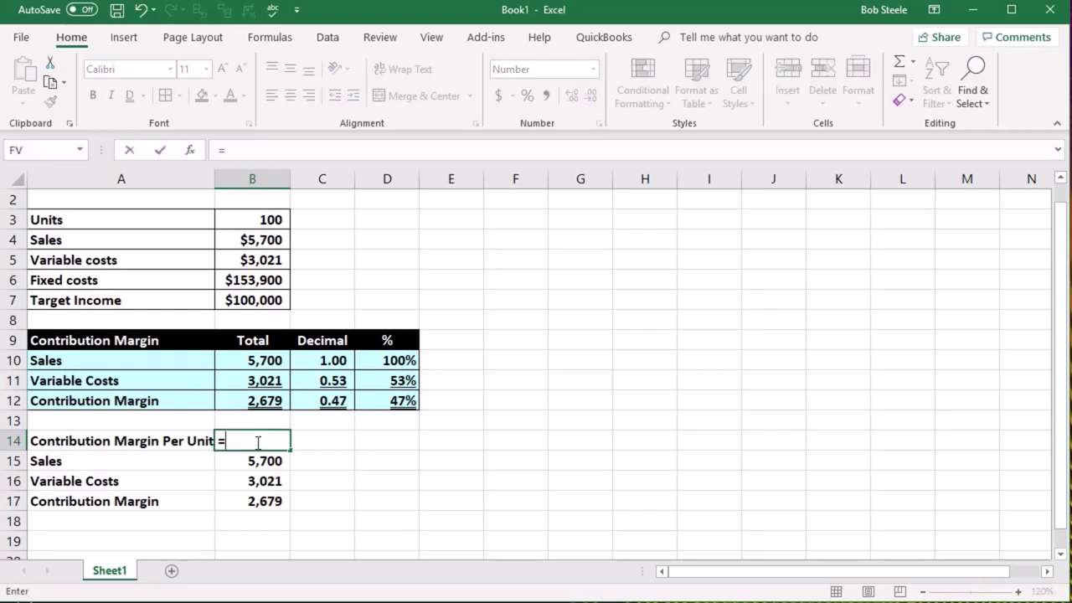
{"action": "key", "text": "Up"}
{"action": "key", "text": "Up"}
{"action": "key", "text": "Up"}
{"action": "key", "text": "Up"}
{"action": "key", "text": "Up"}
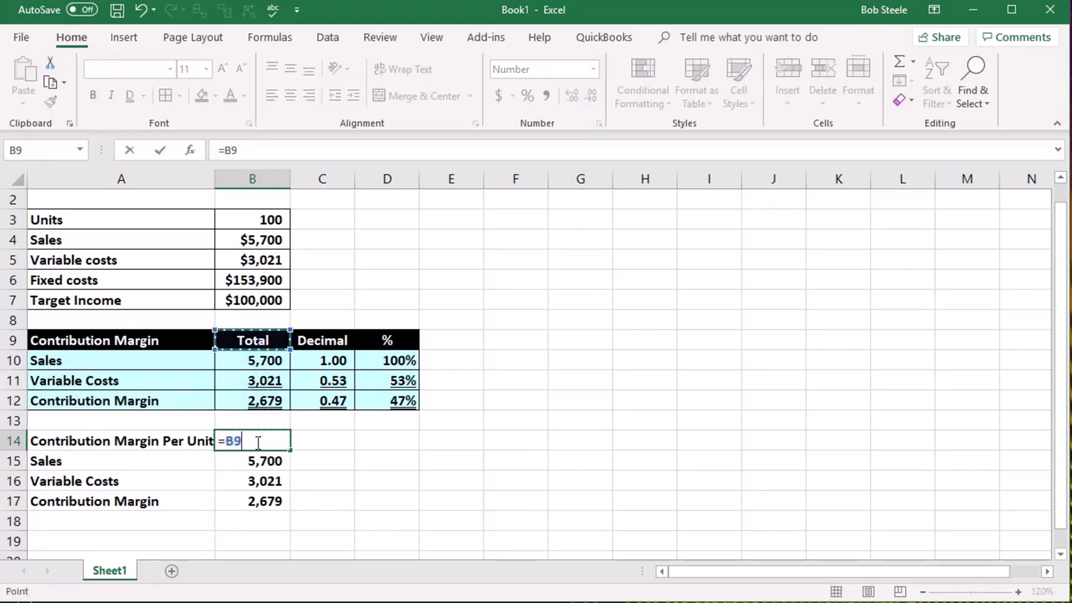
{"action": "key", "text": "Return"}
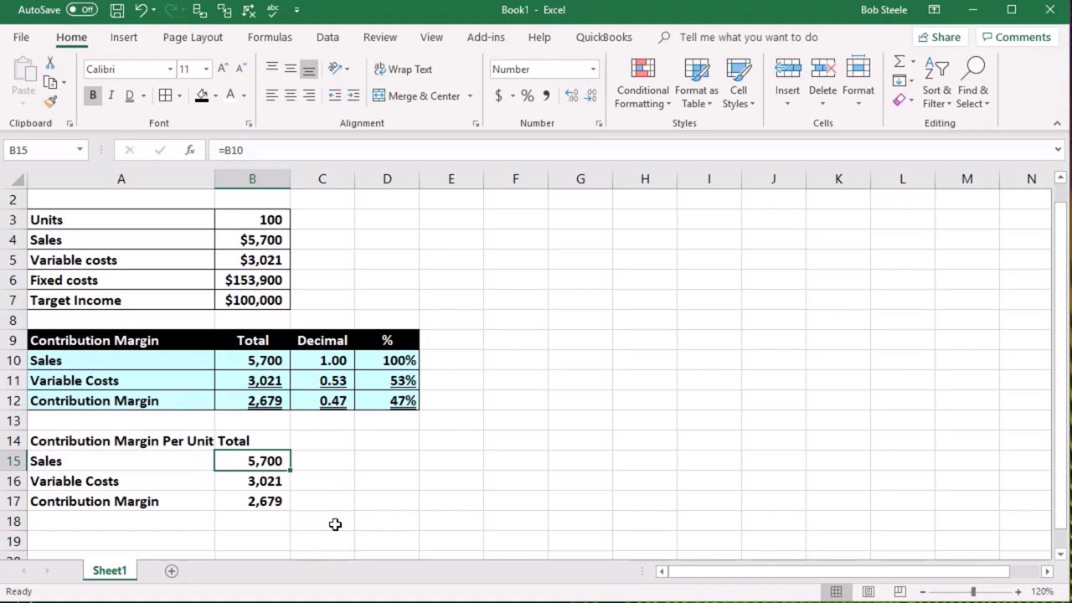
Step: Enter the column heading Units in C14
{"action": "left_click", "coordinate": [325, 443]}
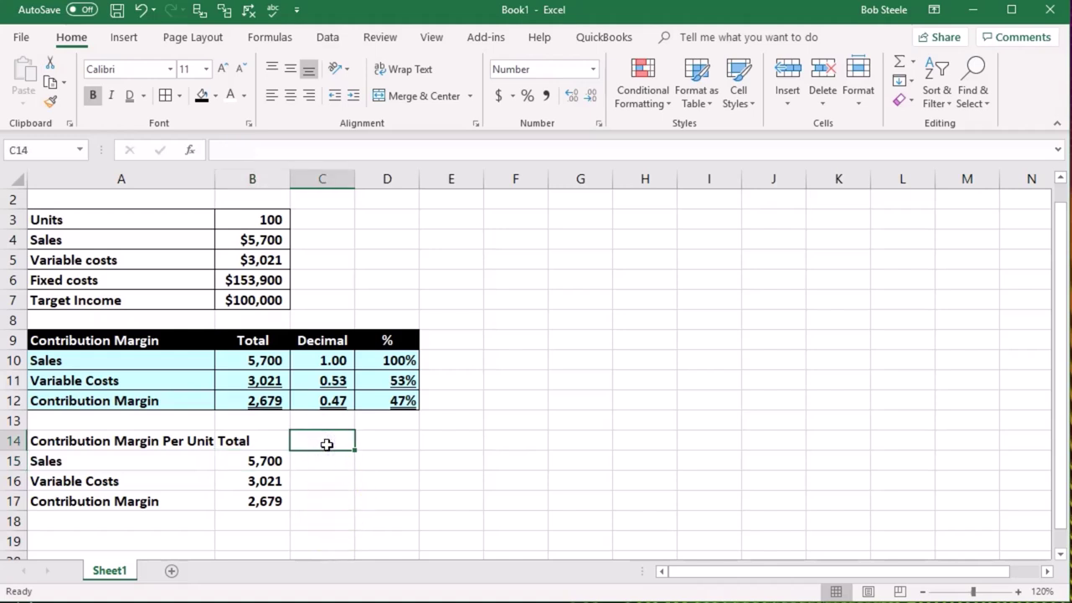
{"action": "type", "text": "Up"}
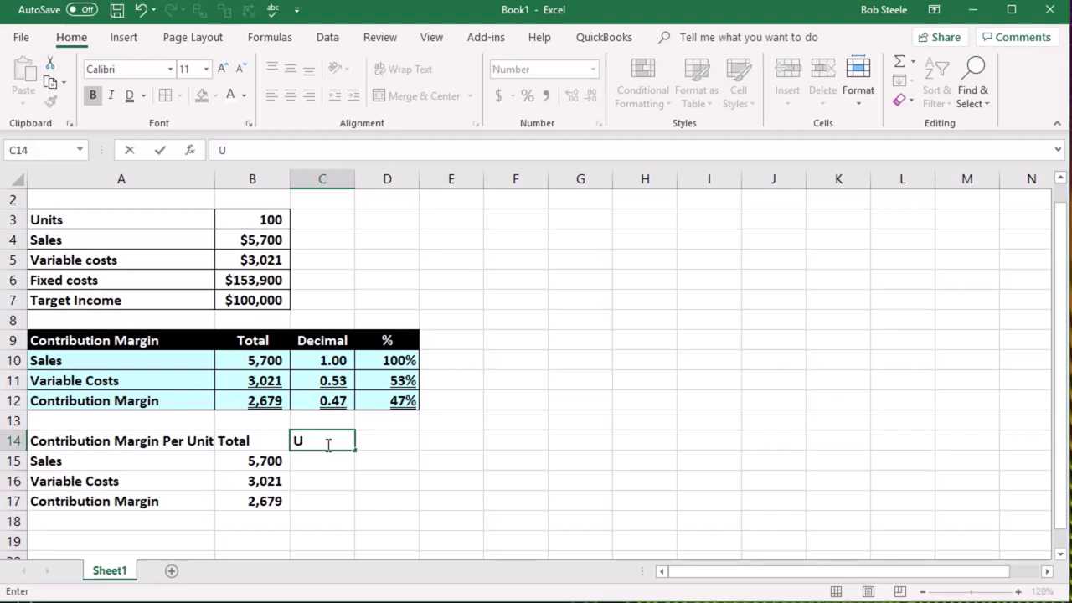
{"action": "key", "text": "BackSpace"}
{"action": "key", "text": "BackSpace"}
{"action": "type", "text": "Units"}
{"action": "key", "text": "Tab"}
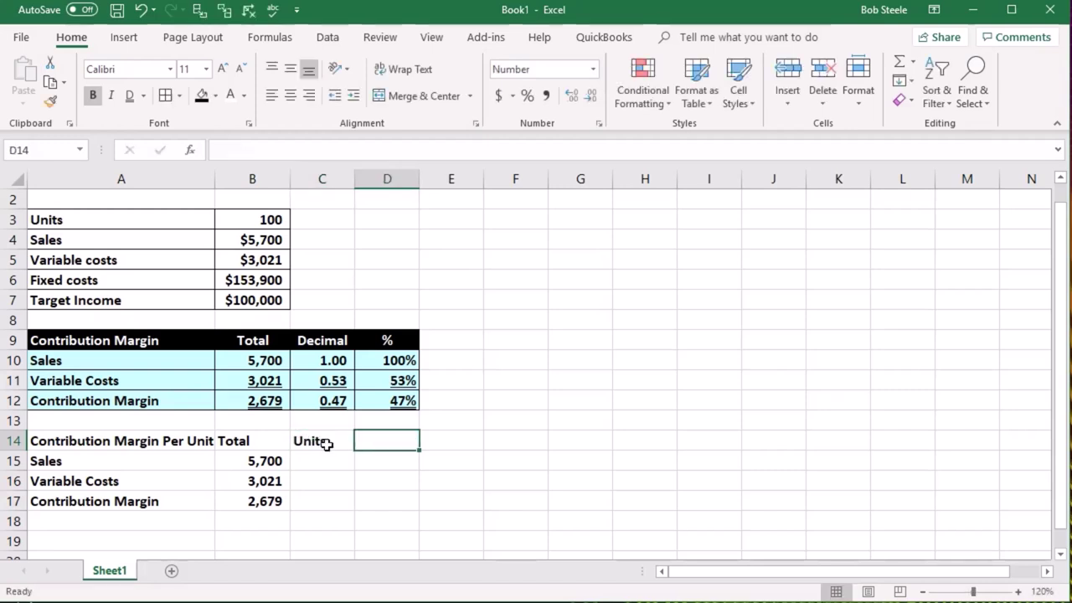
{"action": "key", "text": "Return"}
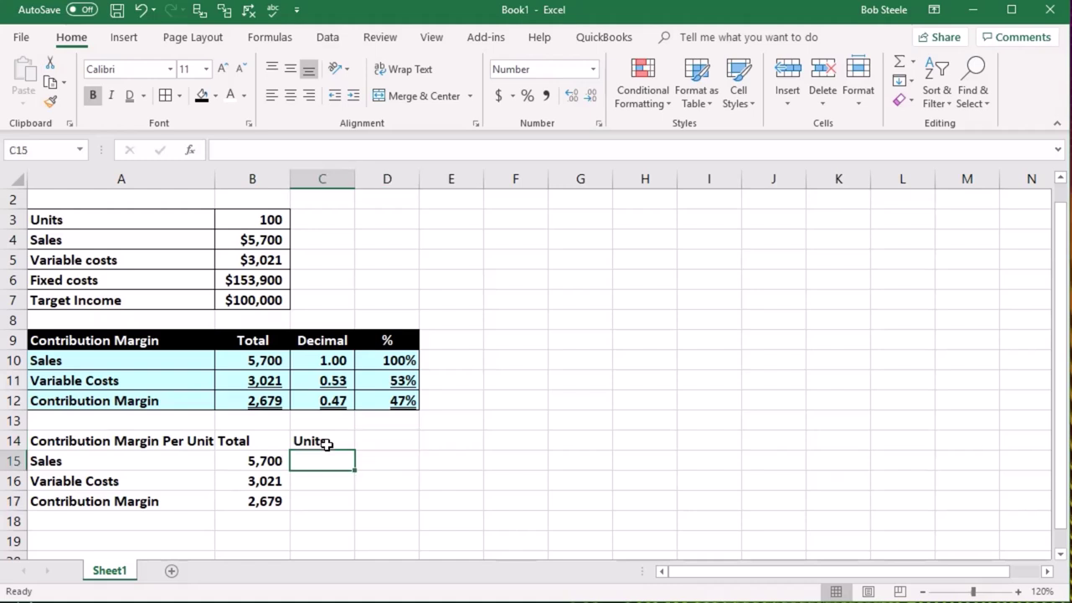
Step: Link the Sales row's units in C15 to the units figure in the data block with =B3
{"action": "type", "text": "="}
{"action": "key", "text": "Up"}
{"action": "key", "text": "Up"}
{"action": "key", "text": "Up"}
{"action": "key", "text": "Up"}
{"action": "key", "text": "Up"}
{"action": "key", "text": "Up"}
{"action": "key", "text": "Up"}
{"action": "key", "text": "Up"}
{"action": "key", "text": "Up"}
{"action": "key", "text": "Up"}
{"action": "key", "text": "Up"}
{"action": "key", "text": "Up"}
{"action": "key", "text": "Left"}
{"action": "key", "text": "Return"}
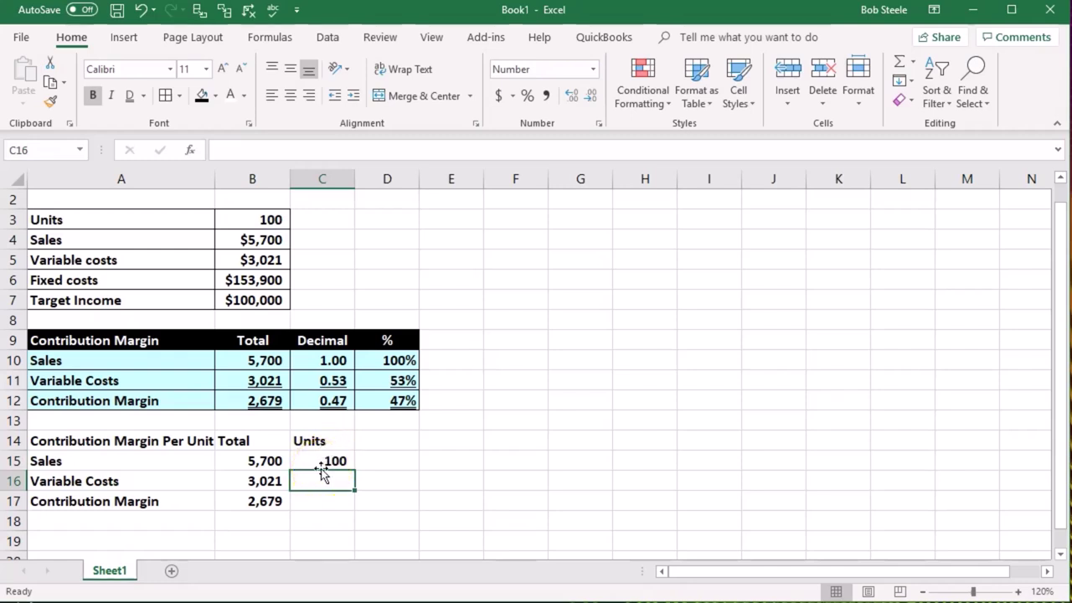
Step: Format the upper table's totals in B10:B12 as Currency with the $ symbol and 0 decimal places
{"action": "left_click", "coordinate": [208, 460]}
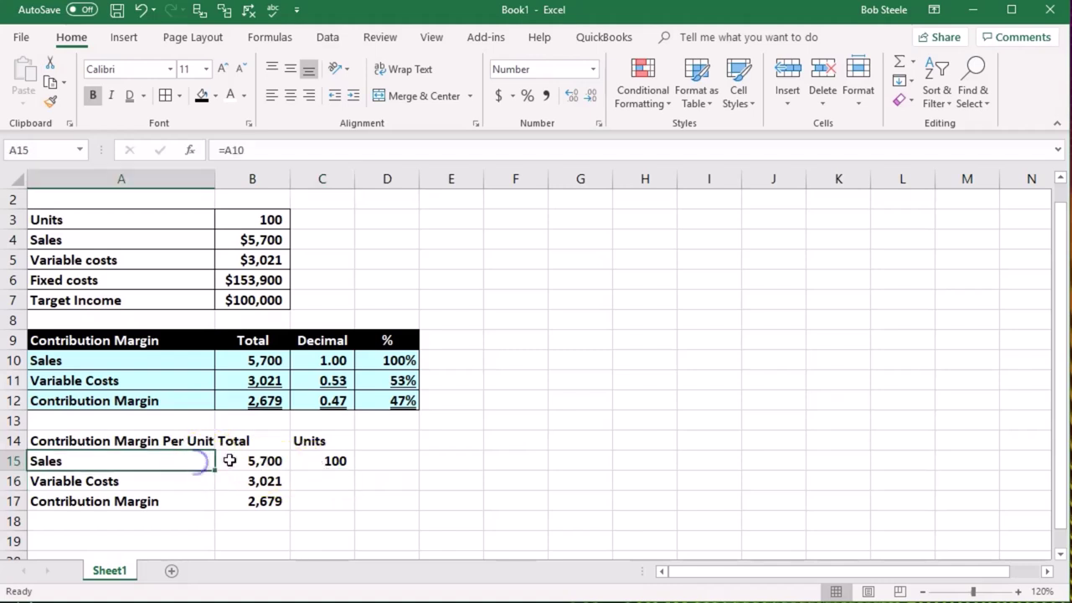
{"action": "left_click", "coordinate": [243, 461]}
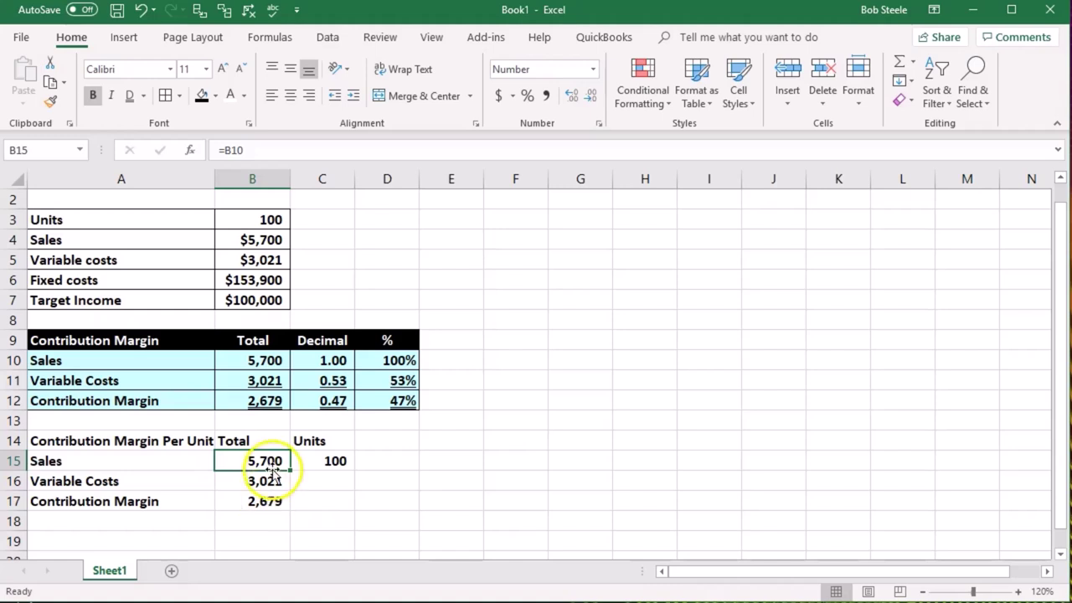
{"action": "left_click_drag", "start_coordinate": [249, 360], "coordinate": [253, 391]}
{"action": "right_click", "coordinate": [253, 392]}
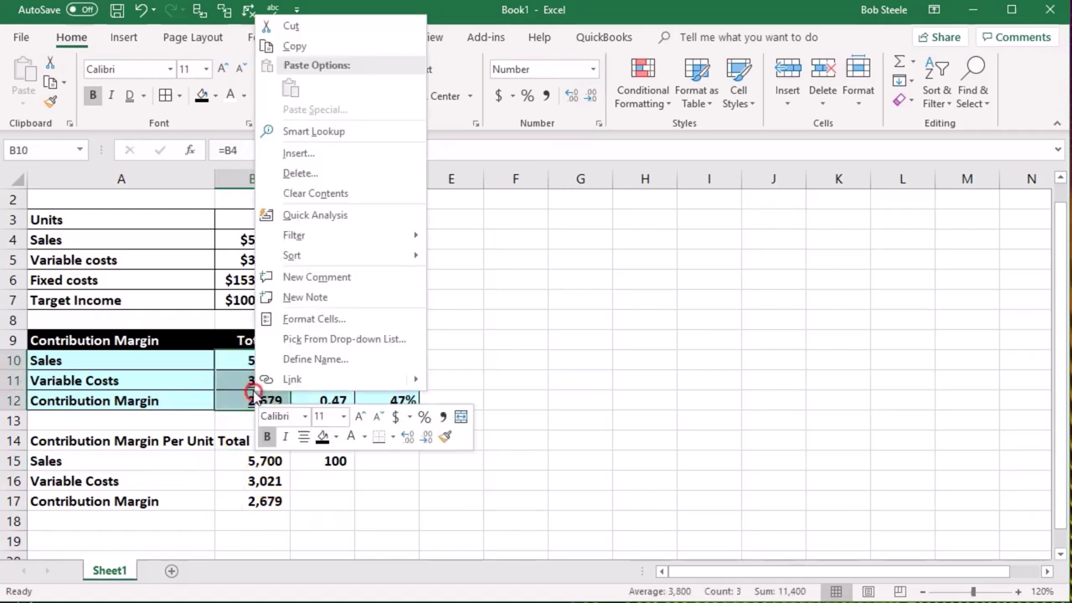
{"action": "left_click", "coordinate": [285, 319]}
{"action": "left_click", "coordinate": [131, 214]}
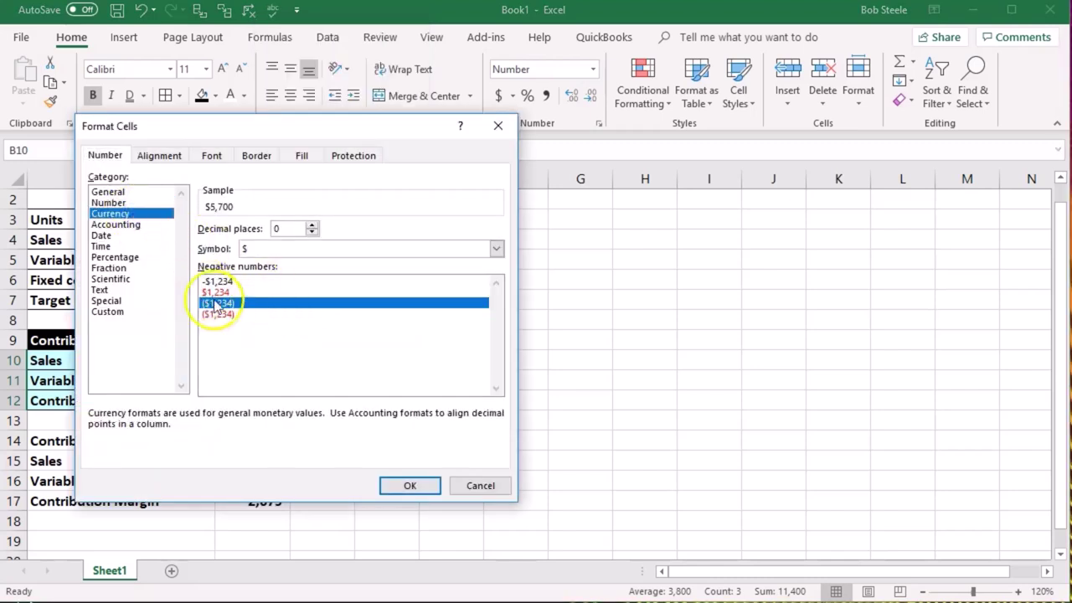
{"action": "left_click", "coordinate": [416, 485]}
{"action": "left_click", "coordinate": [402, 466]}
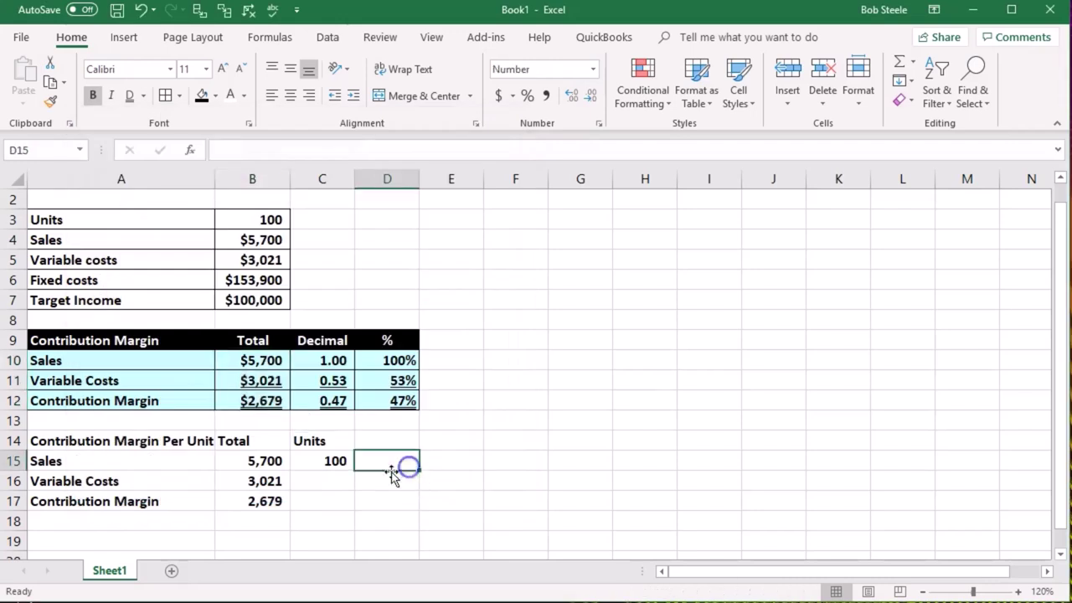
Step: Format the per-unit section's totals in B15:B17 as Currency with the $ symbol and 0 decimal places
{"action": "left_click_drag", "start_coordinate": [275, 466], "coordinate": [260, 494]}
{"action": "right_click", "coordinate": [260, 494]}
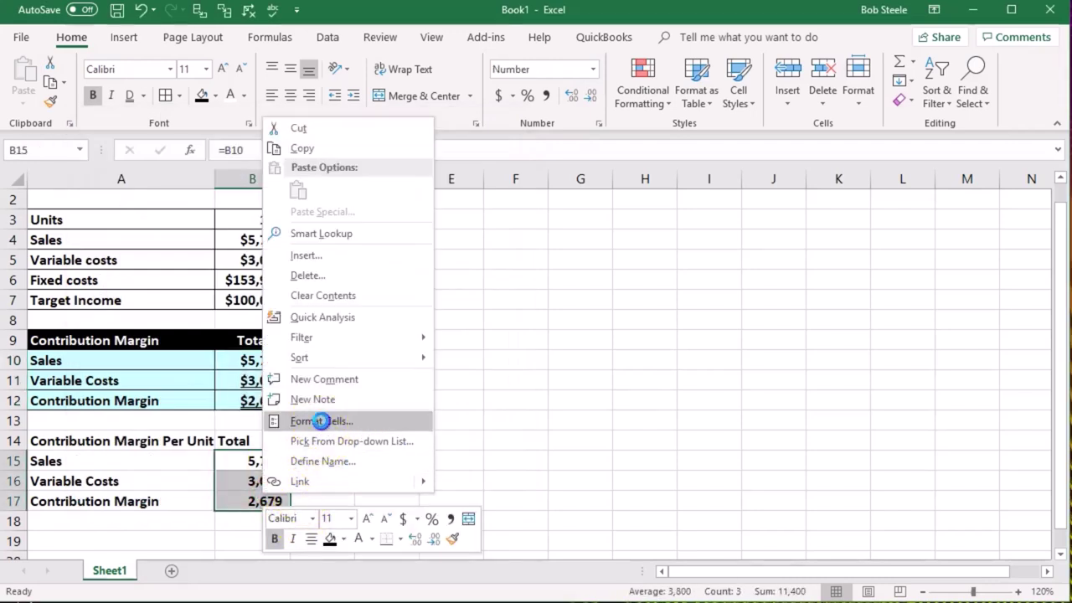
{"action": "left_click", "coordinate": [323, 421]}
{"action": "left_click", "coordinate": [167, 314]}
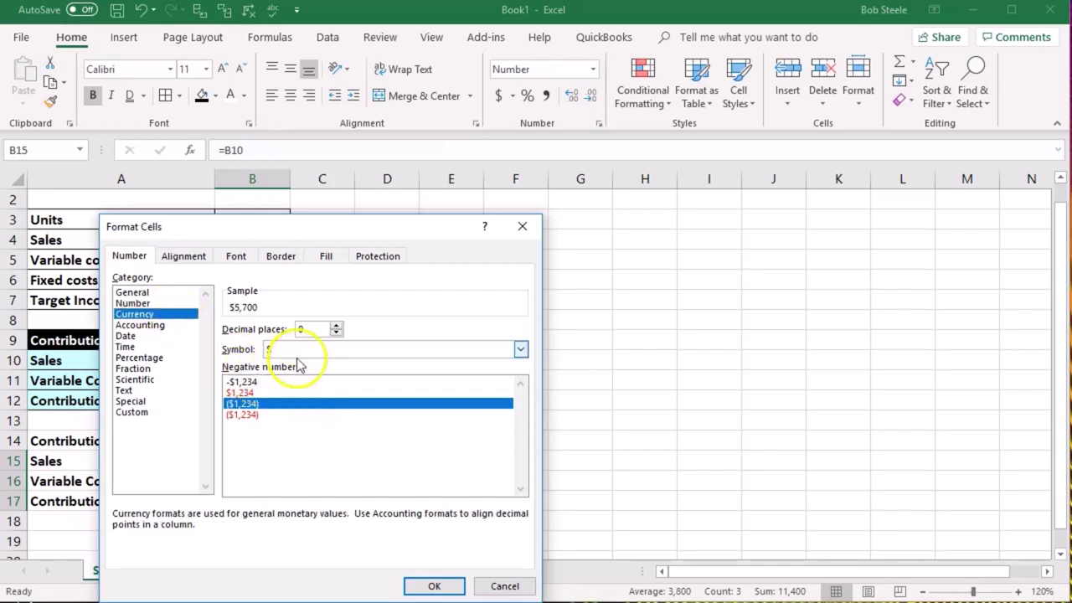
{"action": "left_click", "coordinate": [423, 584]}
{"action": "left_click", "coordinate": [413, 517]}
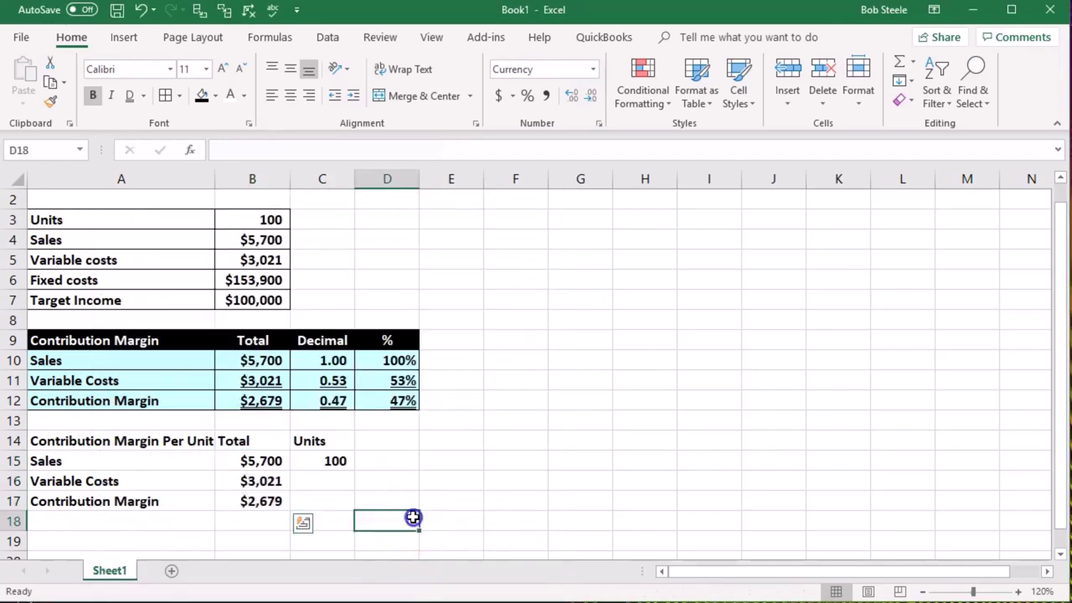
Step: Enter 100 units for Variable Costs in C16 and for Contribution Margin in C17
{"action": "left_click", "coordinate": [323, 479]}
{"action": "type", "text": "100"}
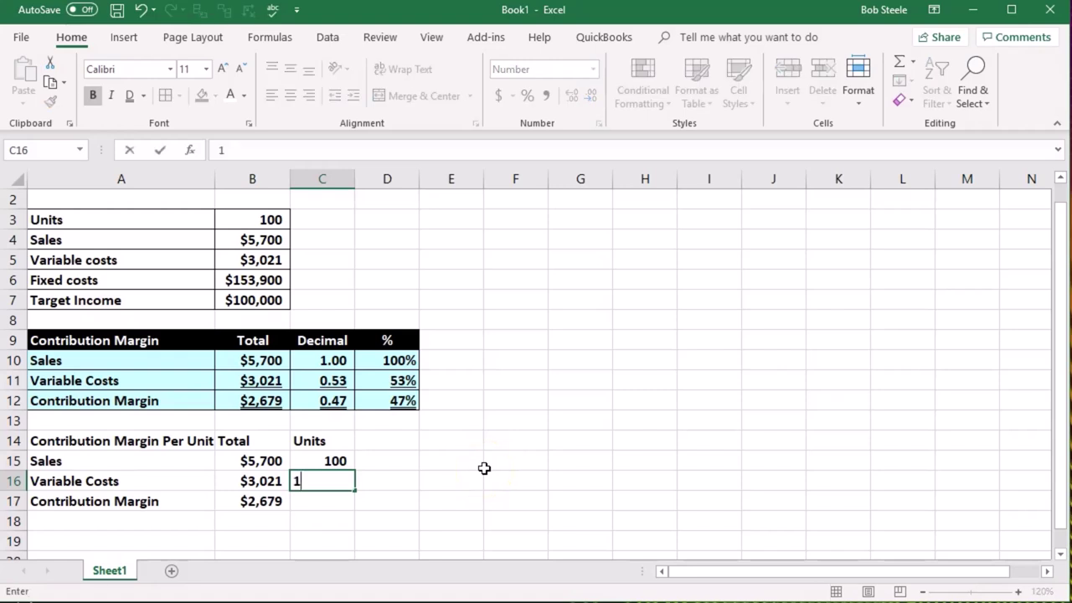
{"action": "key", "text": "Return"}
{"action": "type", "text": "100"}
{"action": "key", "text": "Return"}
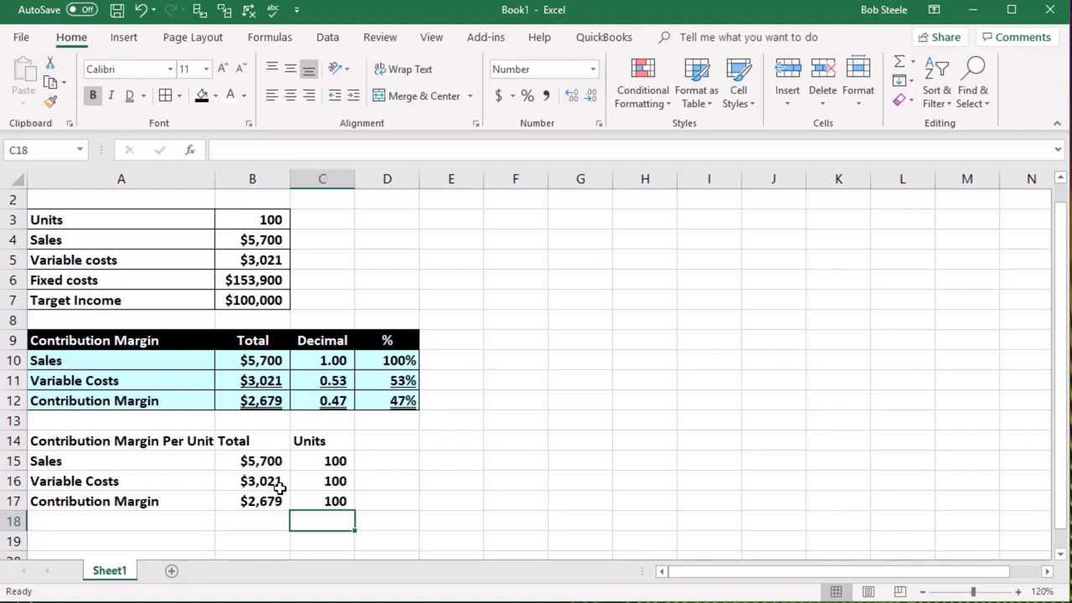
Step: Calculate sales per unit in D15 by dividing total sales by units with =B15/C15
{"action": "left_click", "coordinate": [268, 463]}
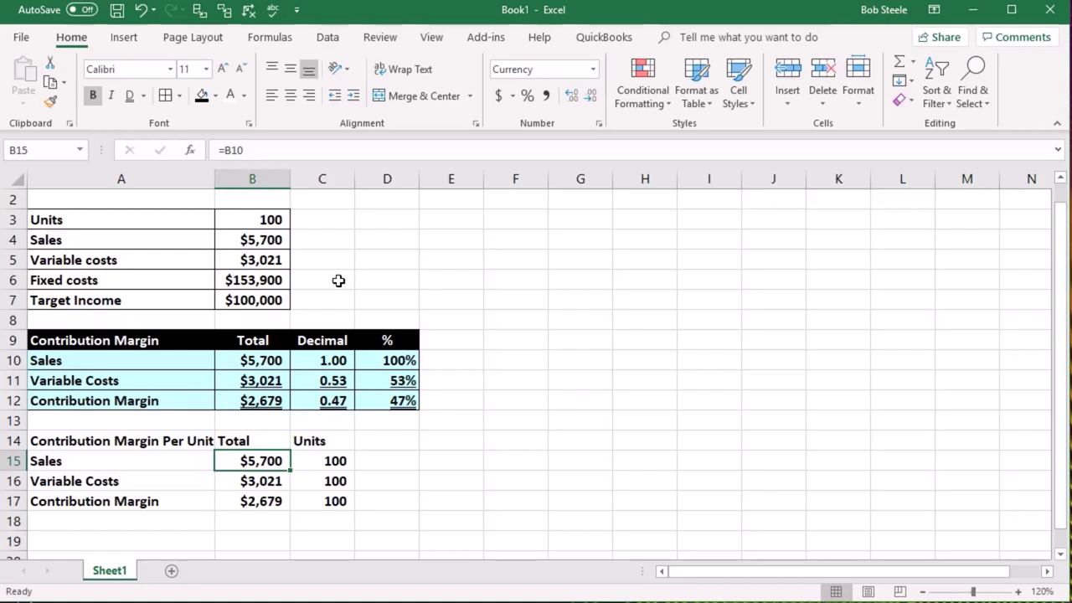
{"action": "key", "text": "Right"}
{"action": "key", "text": "Right"}
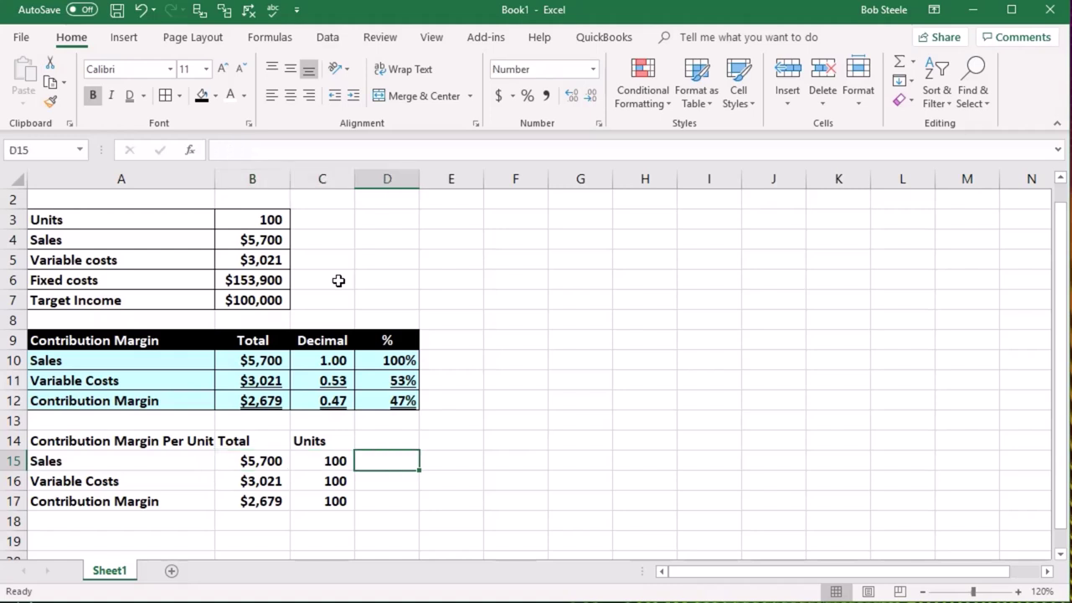
{"action": "type", "text": "="}
{"action": "left_click", "coordinate": [251, 460]}
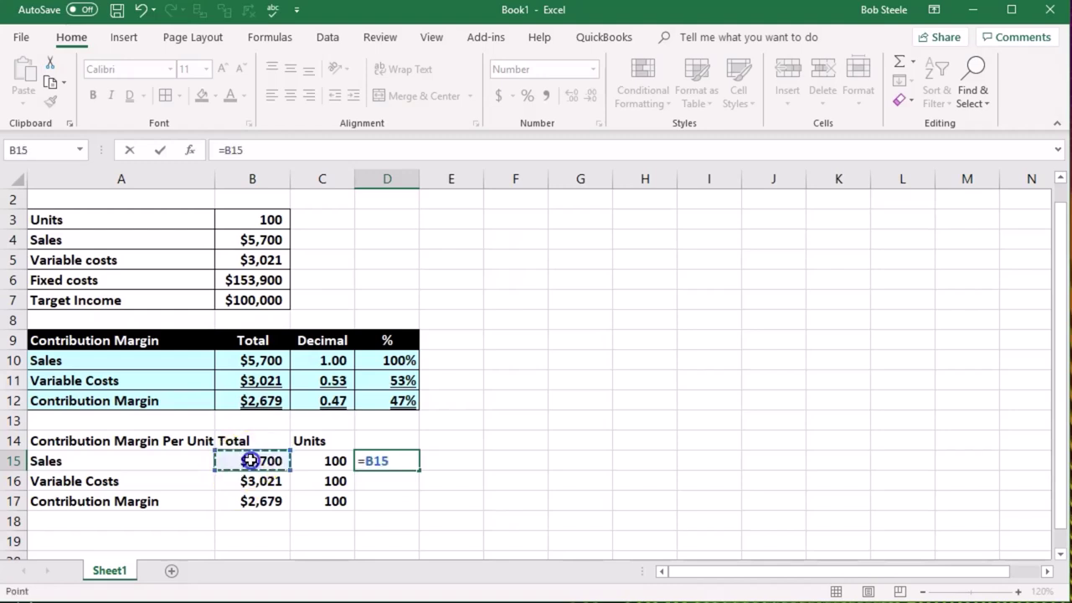
{"action": "type", "text": "/"}
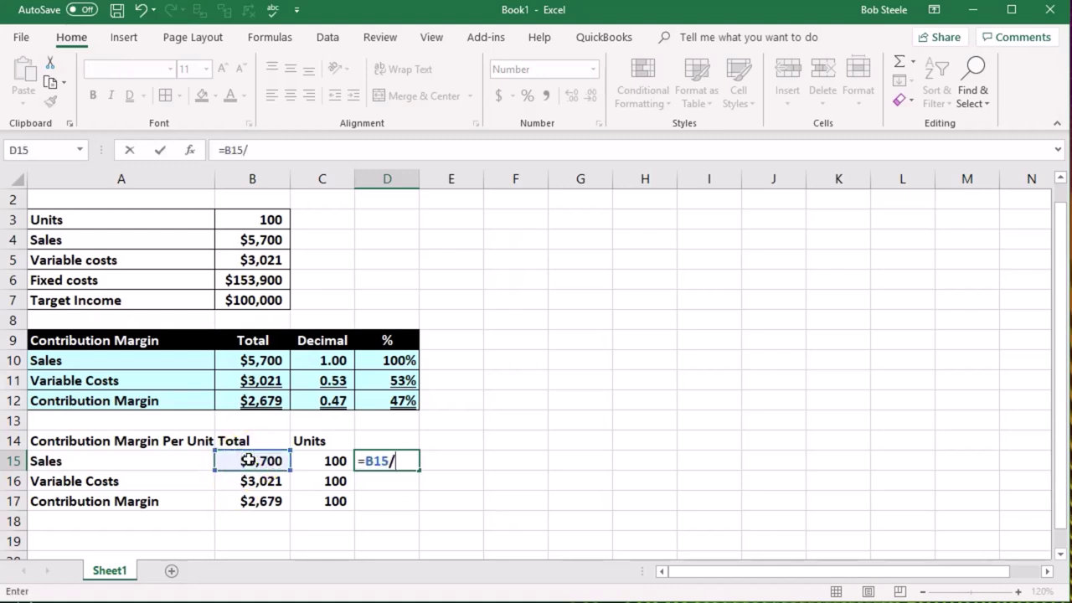
{"action": "left_click", "coordinate": [332, 460]}
{"action": "key", "text": "Return"}
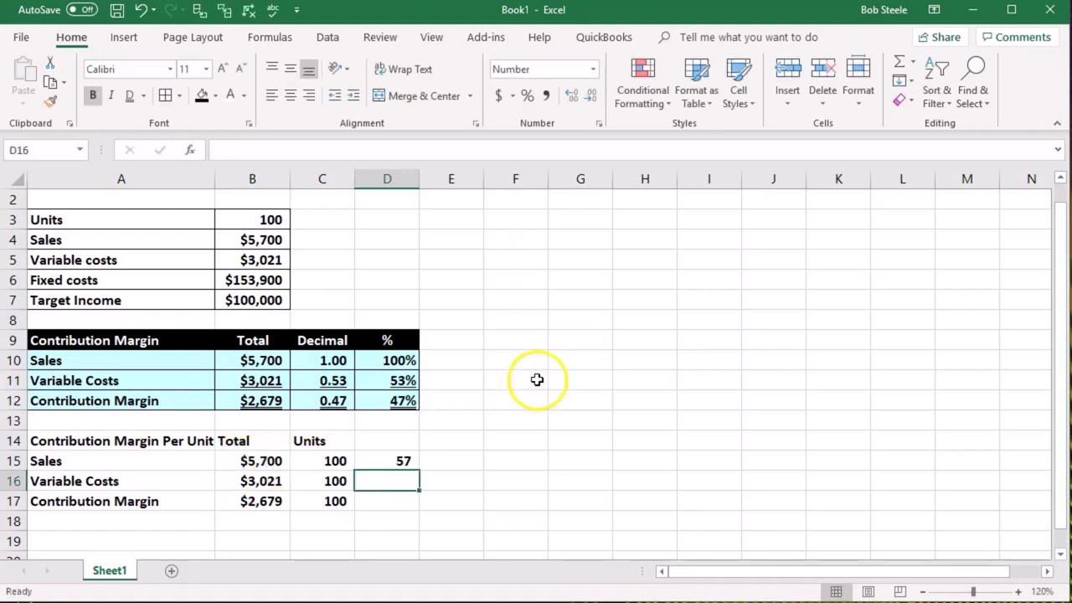
Step: Format the per-unit cells D15:D17 as Currency with the $ symbol and 0 decimal places, and select D16
{"action": "left_click", "coordinate": [415, 460]}
{"action": "left_click_drag", "start_coordinate": [417, 470], "coordinate": [406, 498]}
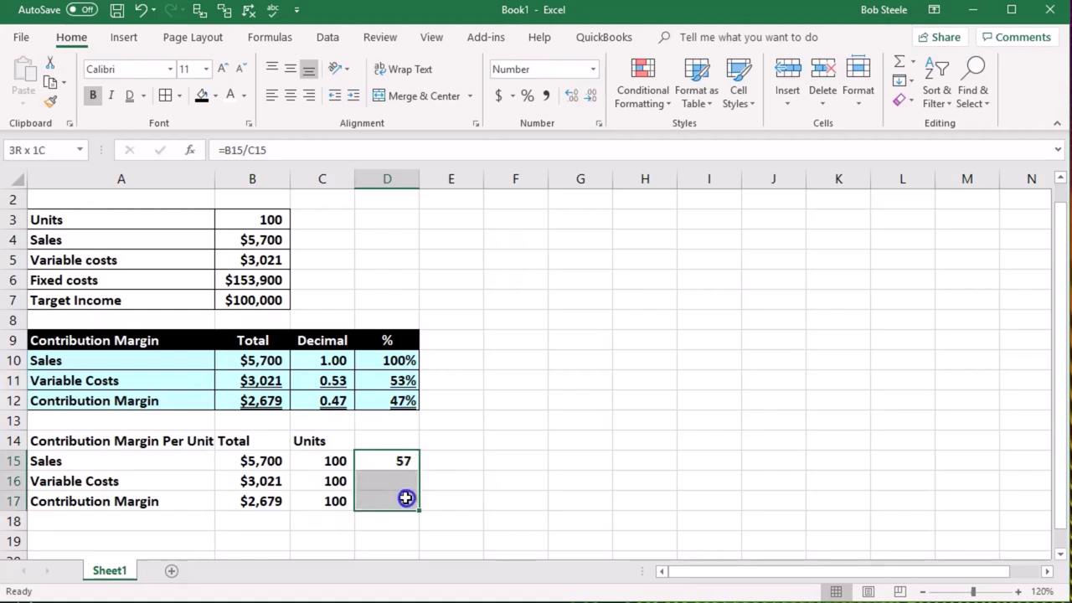
{"action": "right_click", "coordinate": [406, 498]}
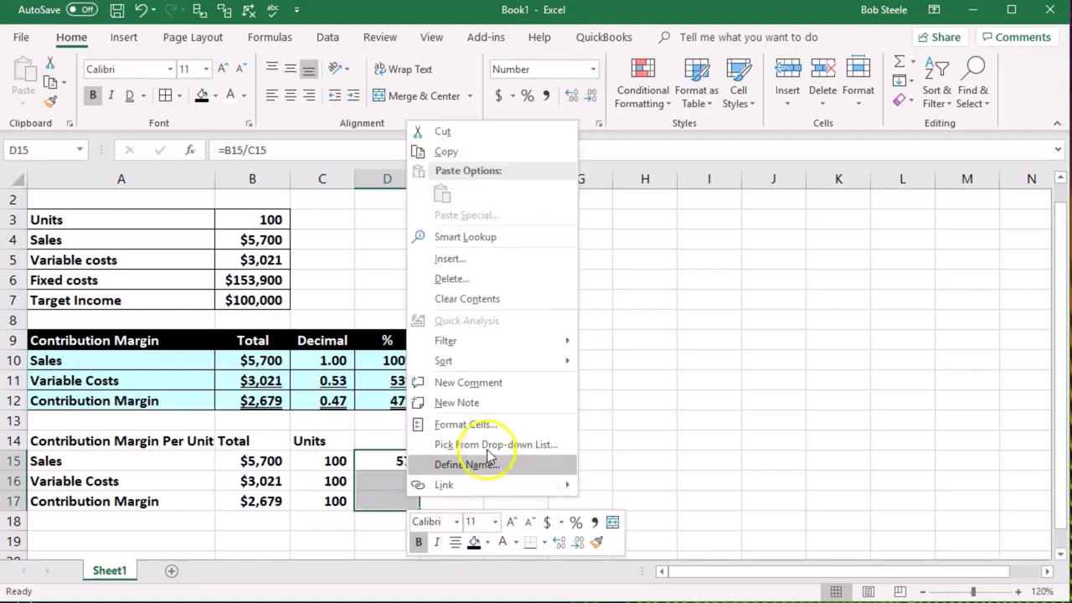
{"action": "left_click", "coordinate": [435, 425]}
{"action": "left_click", "coordinate": [325, 326]}
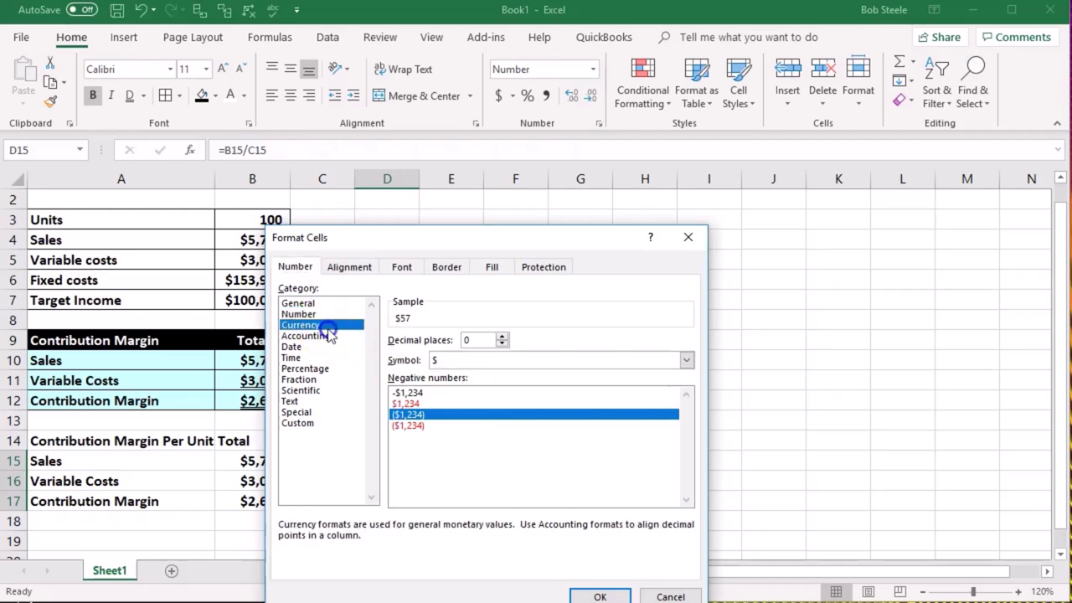
{"action": "left_click", "coordinate": [612, 590]}
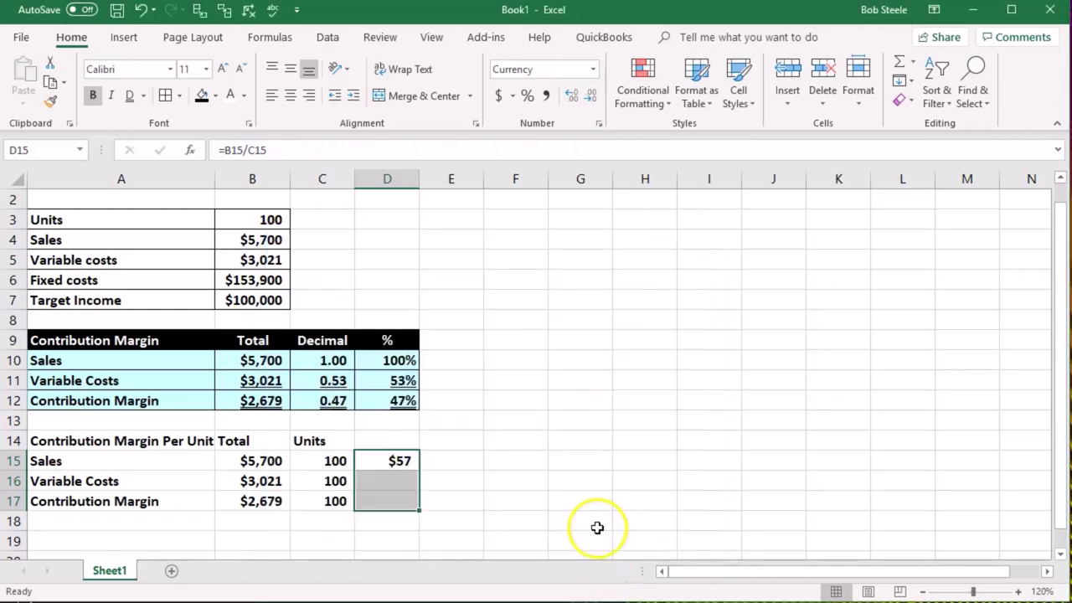
{"action": "left_click", "coordinate": [590, 522]}
{"action": "left_click", "coordinate": [406, 480]}
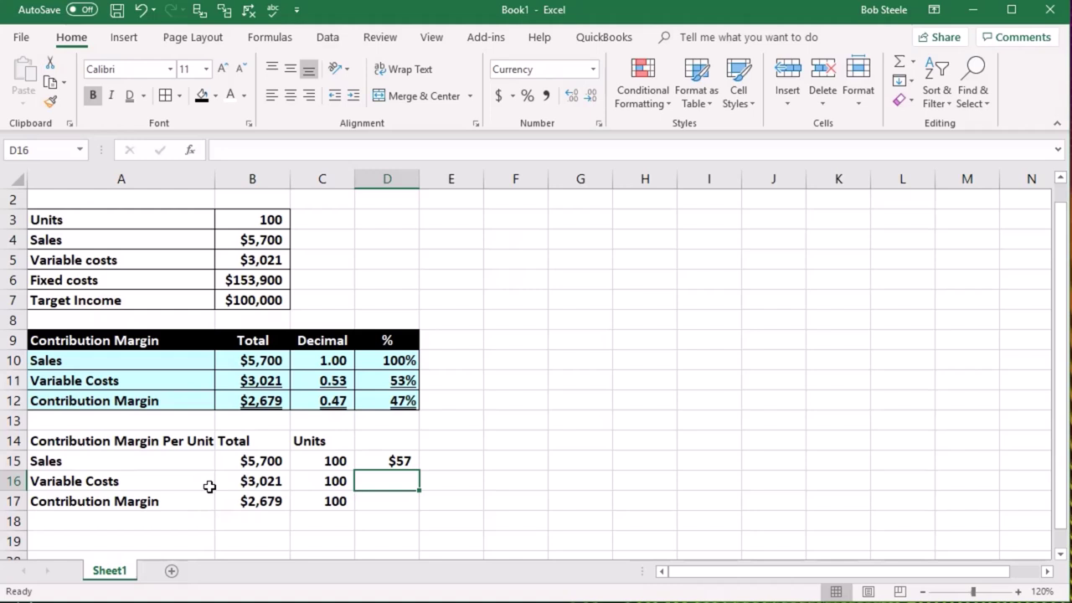
Step: Calculate the variable cost per unit in D16 with =B16/C16 and show it with 0 decimal places
{"action": "type", "text": "="}
{"action": "key", "text": "Left"}
{"action": "key", "text": "Left"}
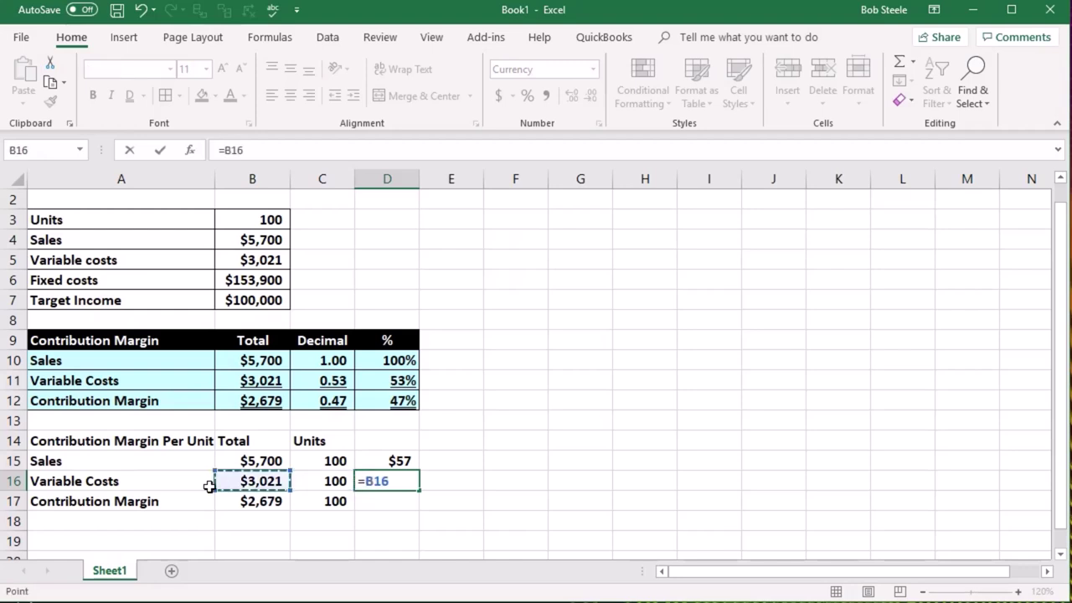
{"action": "type", "text": "/"}
{"action": "key", "text": "Left"}
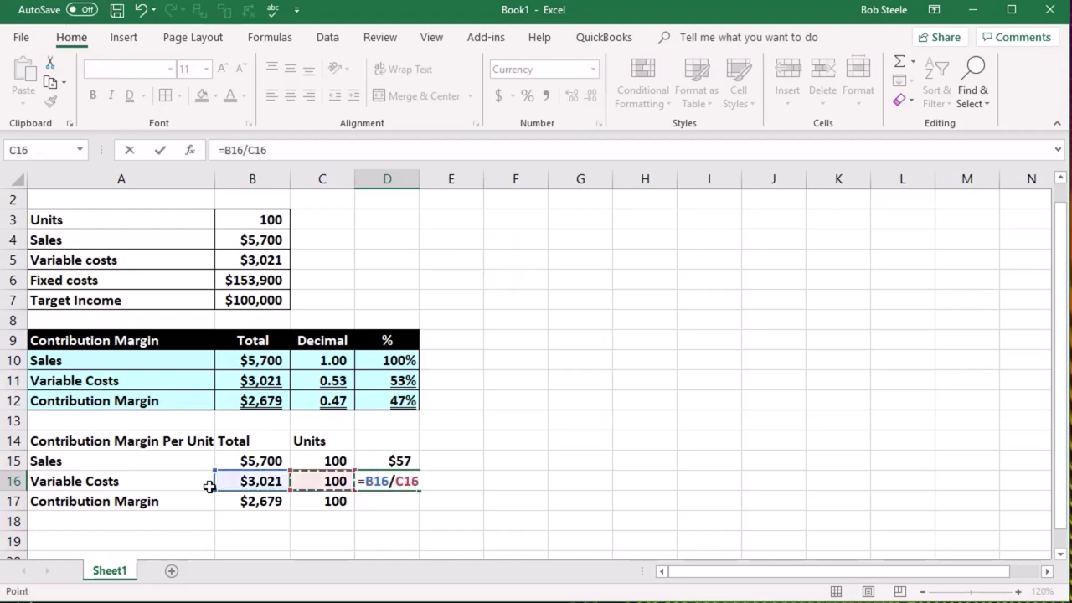
{"action": "key", "text": "Return"}
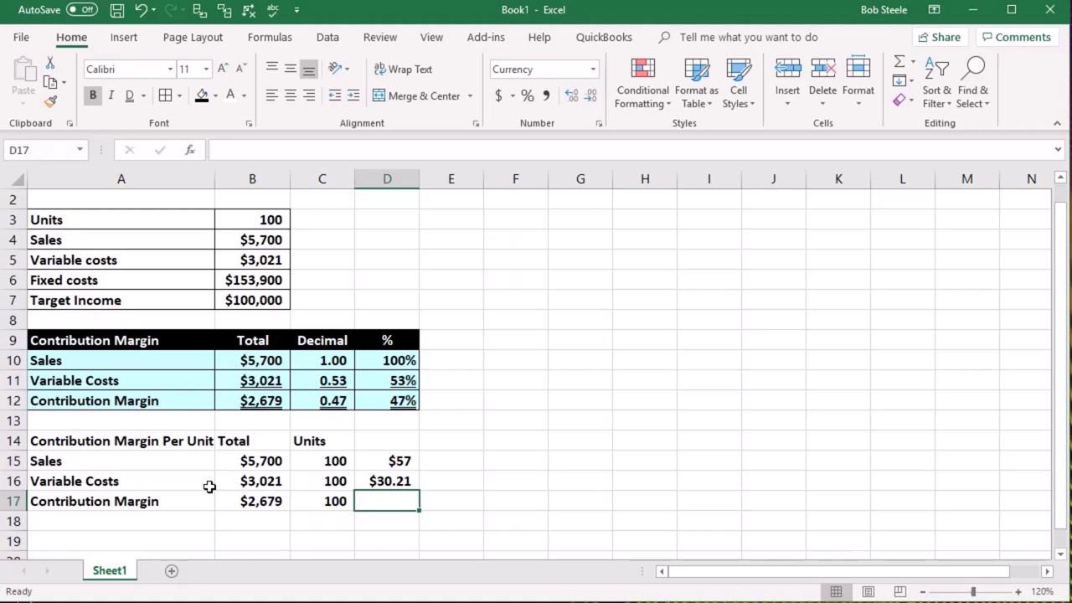
{"action": "left_click", "coordinate": [386, 479]}
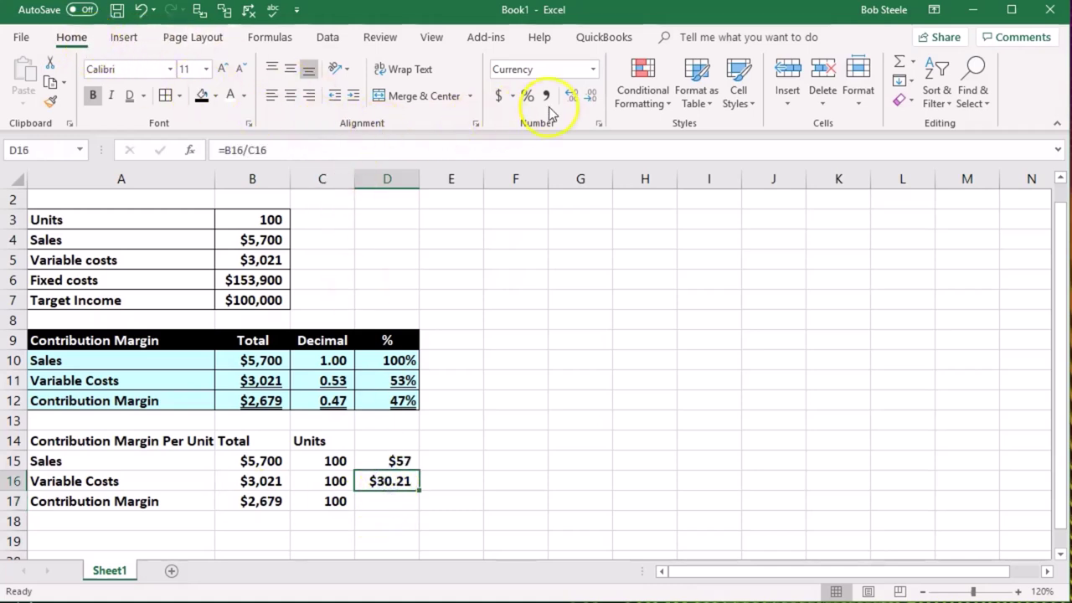
{"action": "left_click", "coordinate": [589, 97]}
{"action": "left_click", "coordinate": [589, 97]}
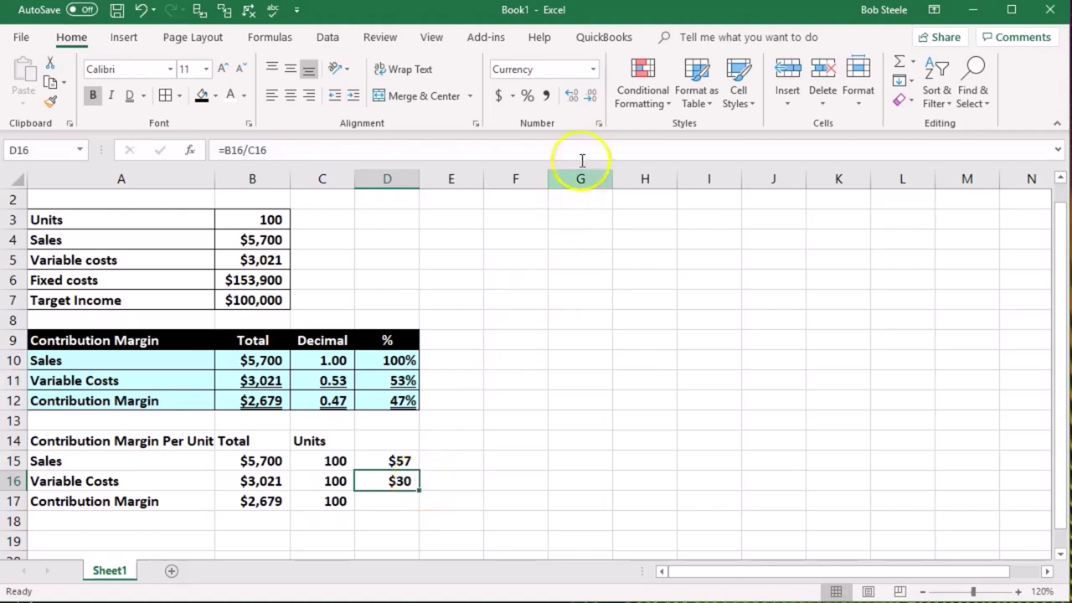
Step: Extend the variable cost per unit in D16 to three decimal places, and return it to 0 decimals
{"action": "left_click", "coordinate": [590, 98]}
{"action": "left_click", "coordinate": [573, 99]}
{"action": "left_click", "coordinate": [573, 99]}
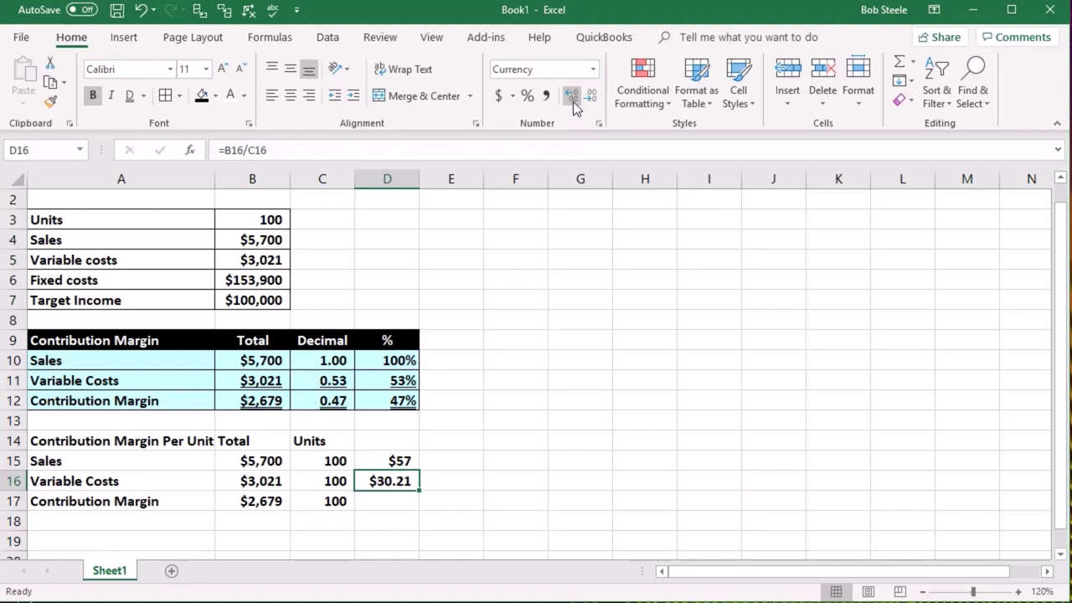
{"action": "left_click", "coordinate": [573, 99]}
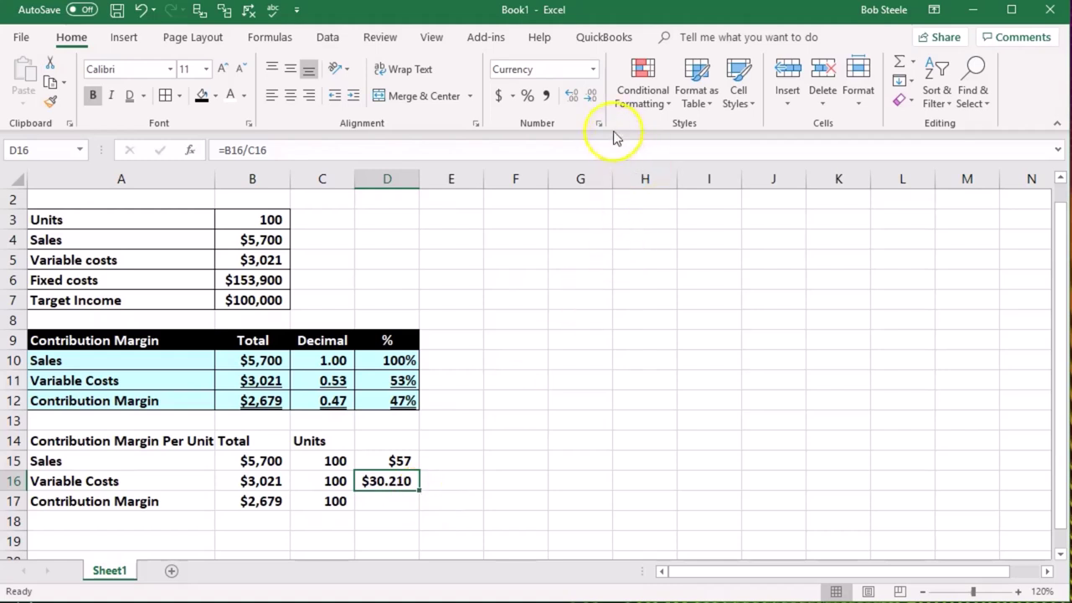
{"action": "left_click", "coordinate": [591, 99]}
{"action": "left_click", "coordinate": [591, 99]}
{"action": "left_click", "coordinate": [591, 99]}
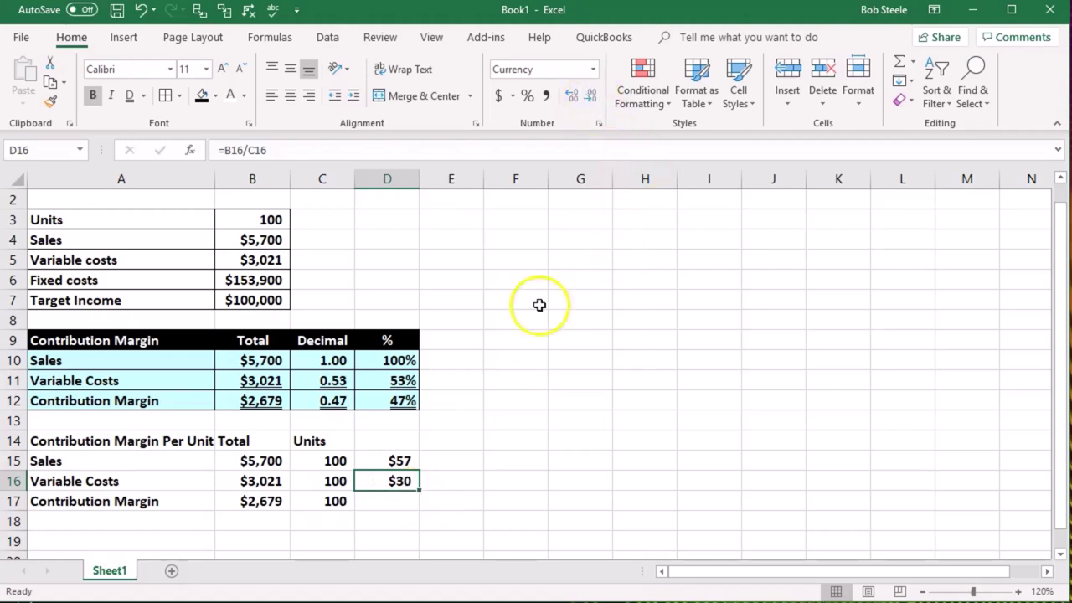
{"action": "left_click", "coordinate": [509, 456]}
Step: Calculate the contribution margin per unit in D17 by subtracting variable cost from sales with =D15-D16
{"action": "left_click", "coordinate": [410, 500]}
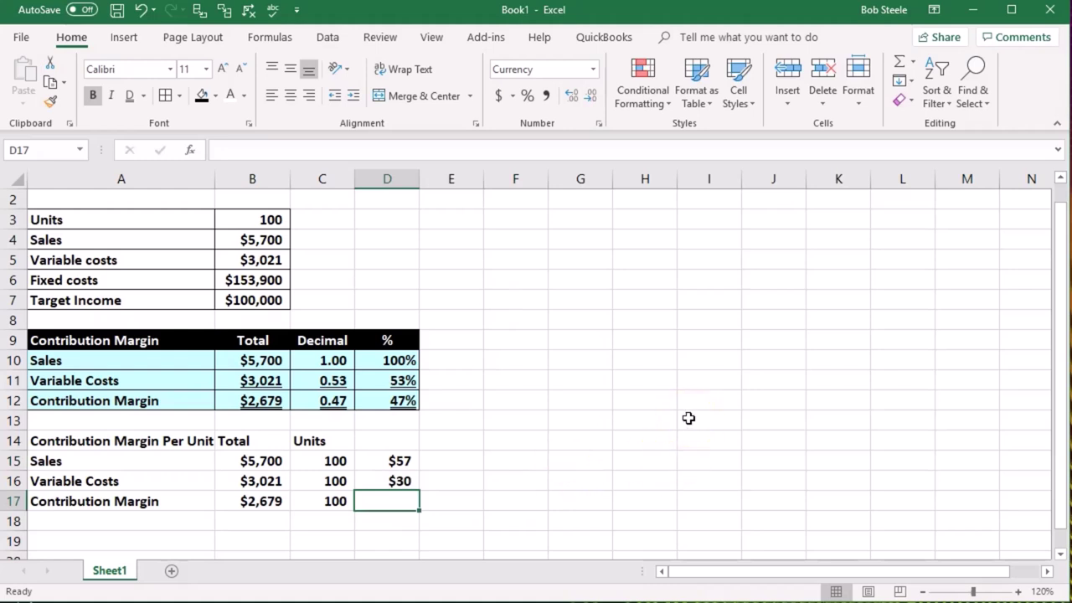
{"action": "type", "text": "="}
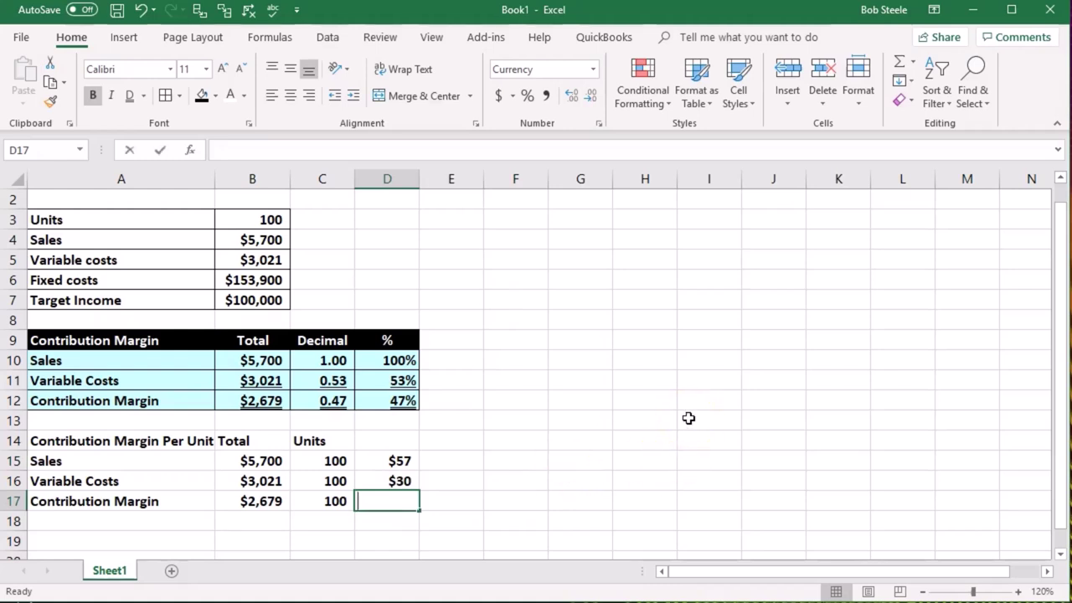
{"action": "key", "text": "Up"}
{"action": "key", "text": "Up"}
{"action": "type", "text": "-"}
{"action": "key", "text": "Up"}
{"action": "key", "text": "Return"}
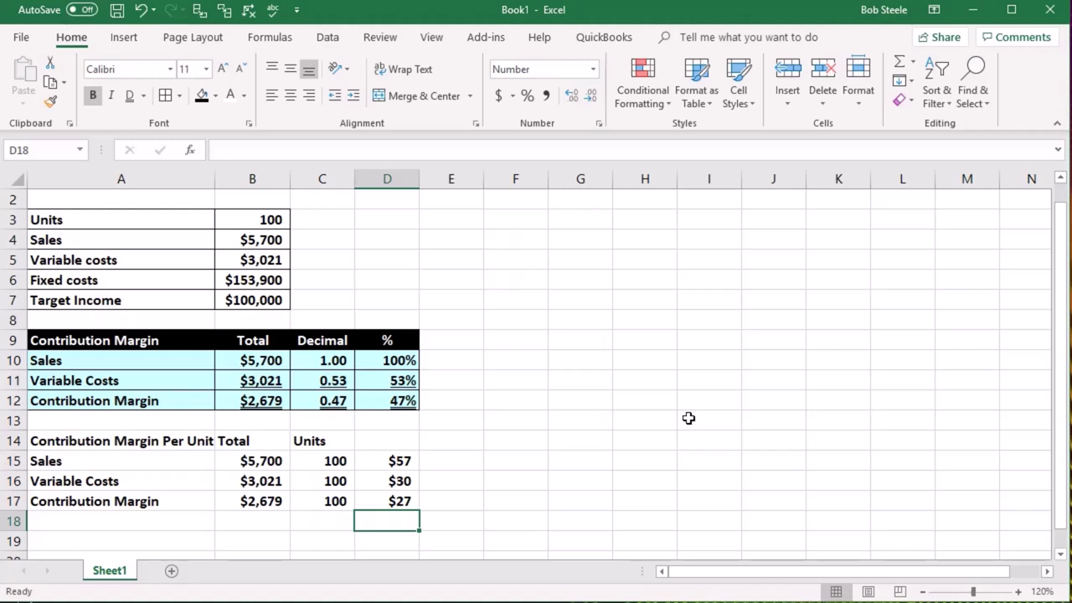
Step: Cross-check the contribution margin per unit in D18 by dividing the total by units with =B17/C17
{"action": "type", "text": "="}
{"action": "key", "text": "Left"}
{"action": "key", "text": "Left"}
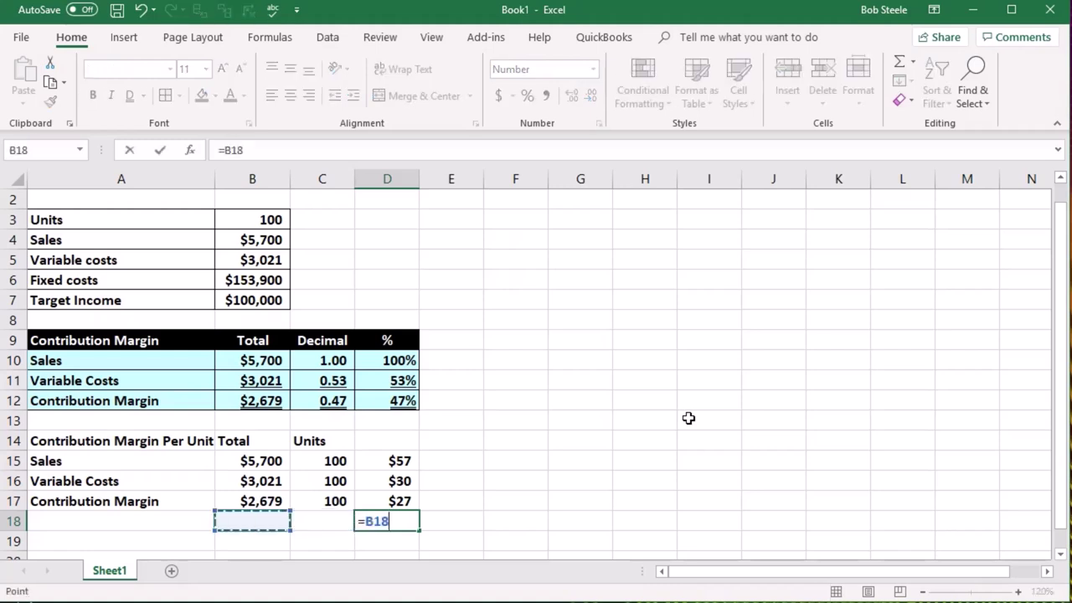
{"action": "key", "text": "Up"}
{"action": "type", "text": "/"}
{"action": "key", "text": "Left"}
{"action": "key", "text": "Up"}
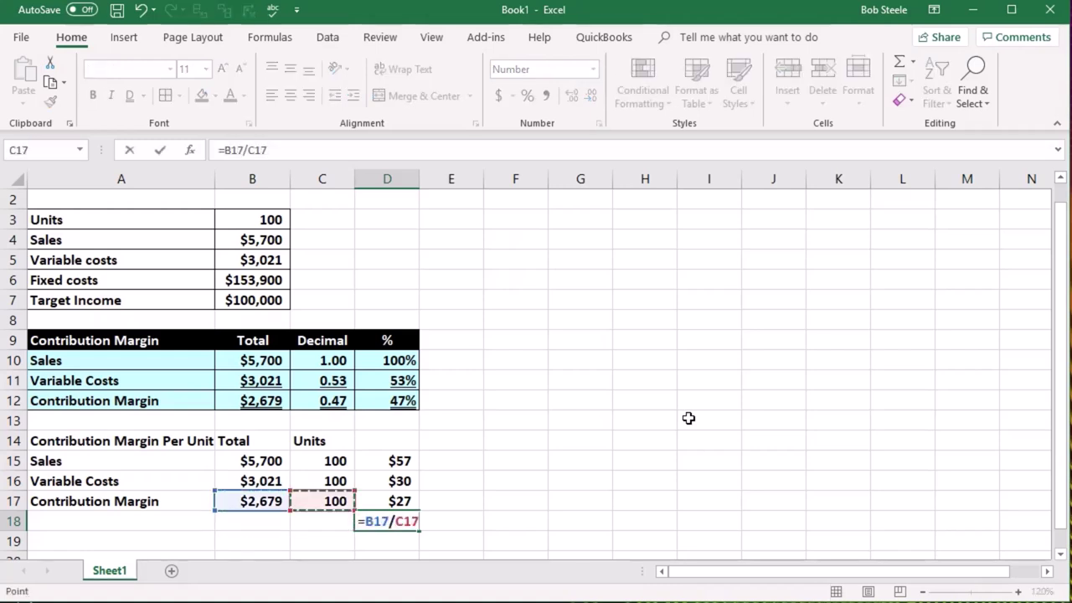
{"action": "key", "text": "Return"}
Step: Compare D17 and D18 at two decimal places, return both to 0 decimals, and clear the check formula in D18
{"action": "left_click_drag", "start_coordinate": [402, 500], "coordinate": [397, 521]}
{"action": "left_click", "coordinate": [570, 96]}
{"action": "left_click", "coordinate": [570, 95]}
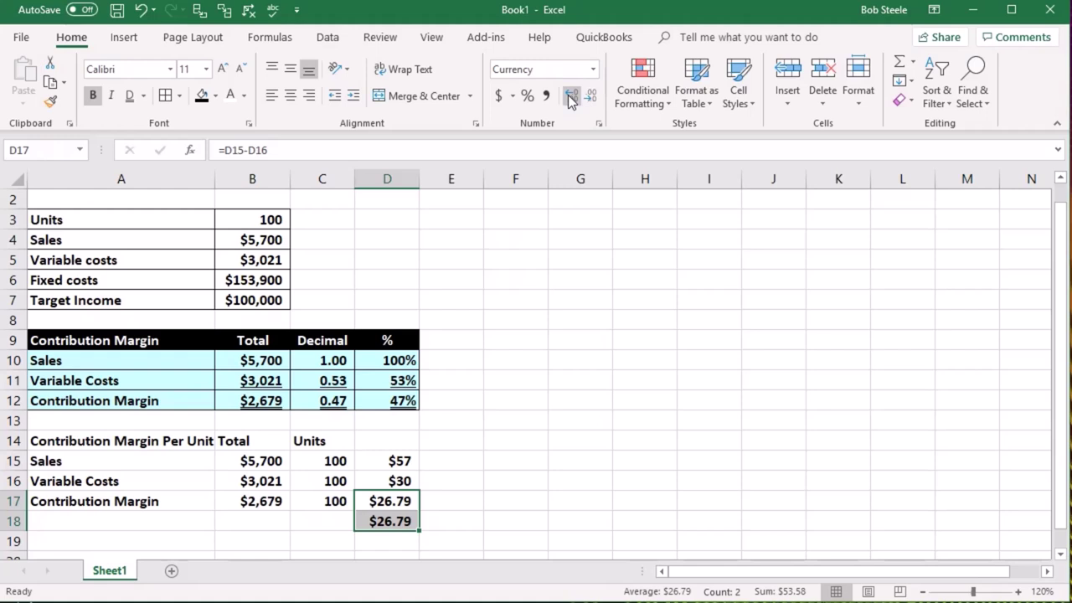
{"action": "left_click", "coordinate": [589, 95]}
{"action": "left_click", "coordinate": [589, 95]}
{"action": "left_click", "coordinate": [598, 418]}
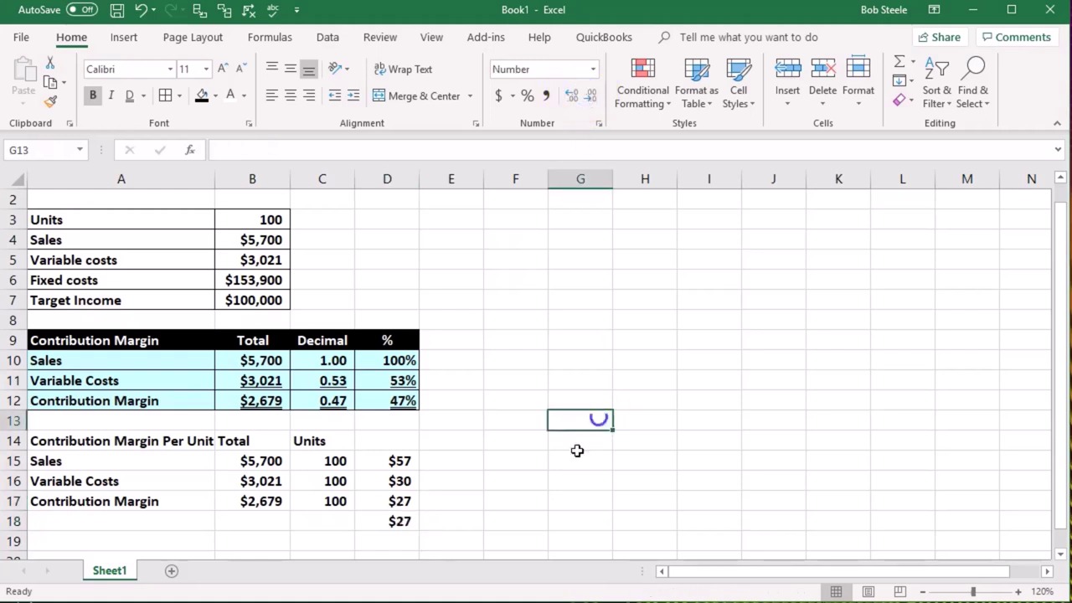
{"action": "left_click", "coordinate": [407, 516]}
{"action": "key", "text": "Delete"}
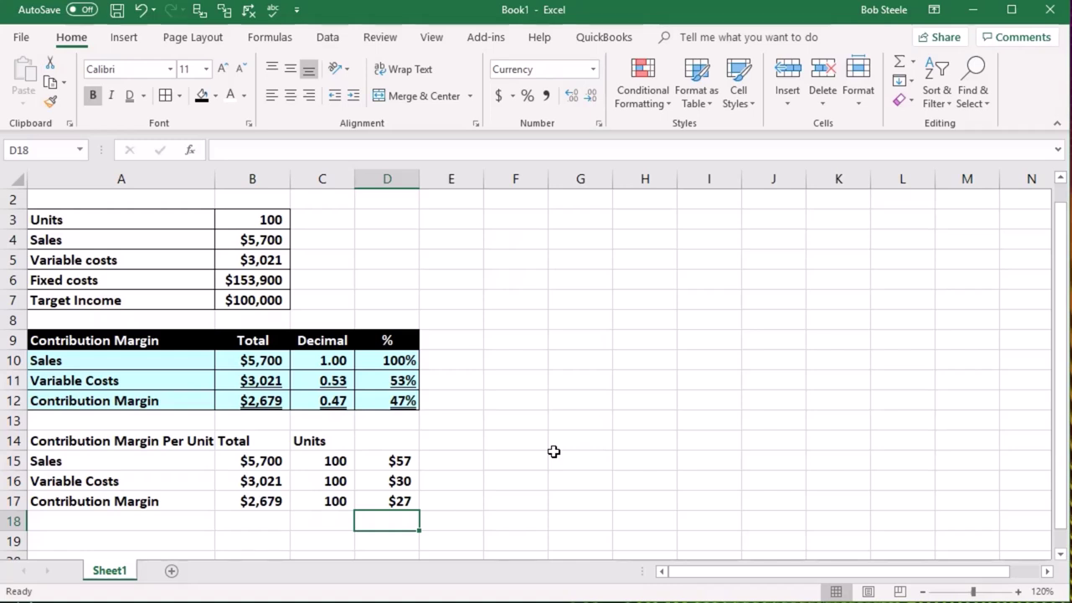
Step: Enter the column header CM Per Unit in D14 above the per-unit amounts
{"action": "key", "text": "Up"}
{"action": "key", "text": "Up"}
{"action": "key", "text": "Up"}
{"action": "key", "text": "Up"}
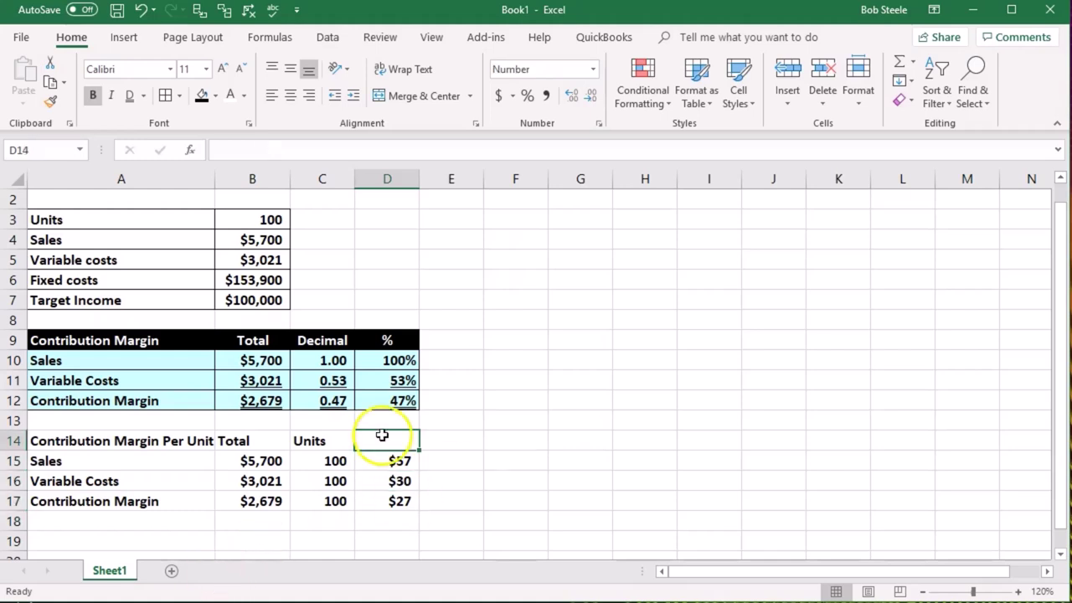
{"action": "type", "text": "CM Per Unit"}
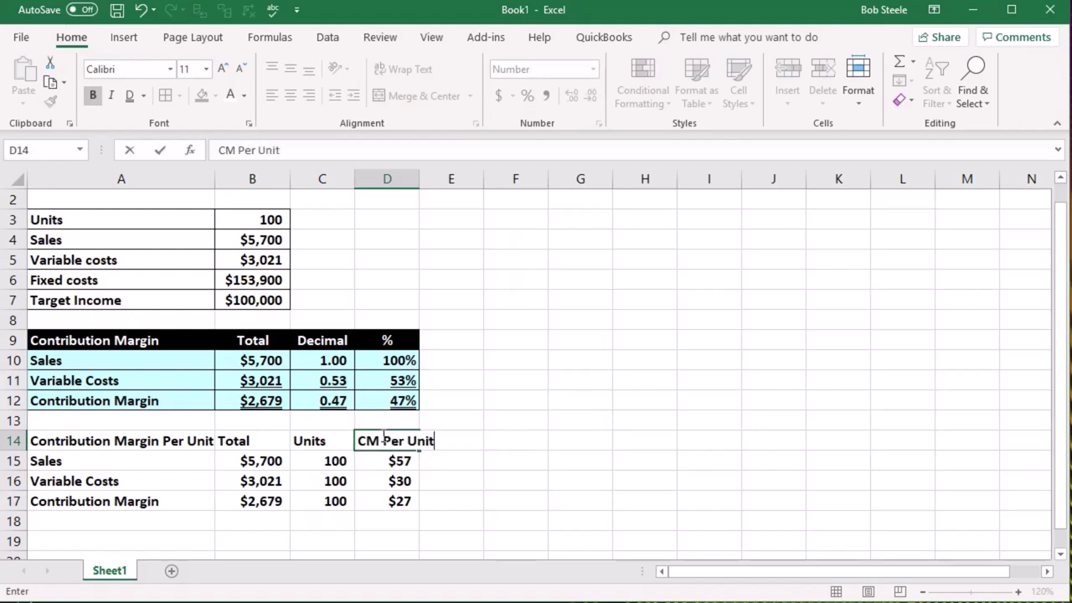
{"action": "key", "text": "Return"}
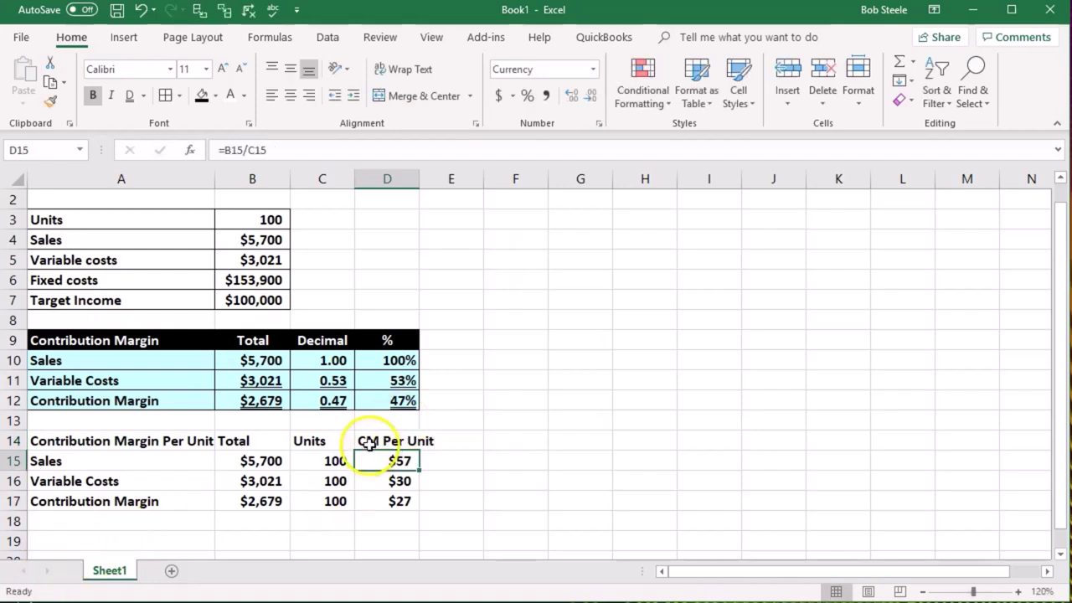
Step: Try wrapping the CM Per Unit header in D14 onto two lines and centering it
{"action": "left_click", "coordinate": [369, 442]}
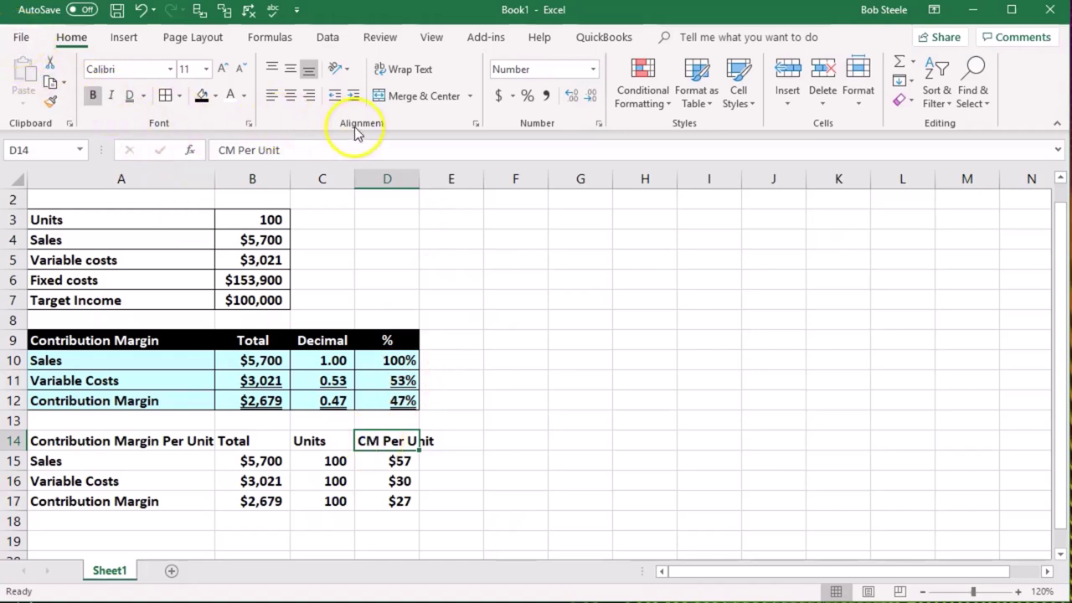
{"action": "left_click", "coordinate": [403, 74]}
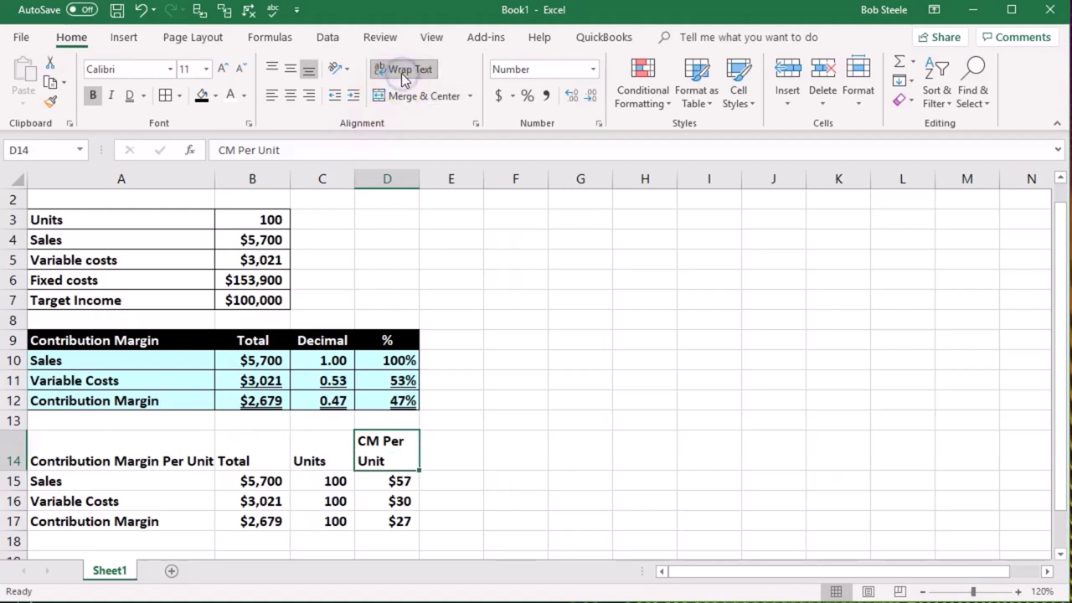
{"action": "left_click", "coordinate": [291, 97]}
{"action": "left_click_drag", "start_coordinate": [661, 402], "coordinate": [649, 444]}
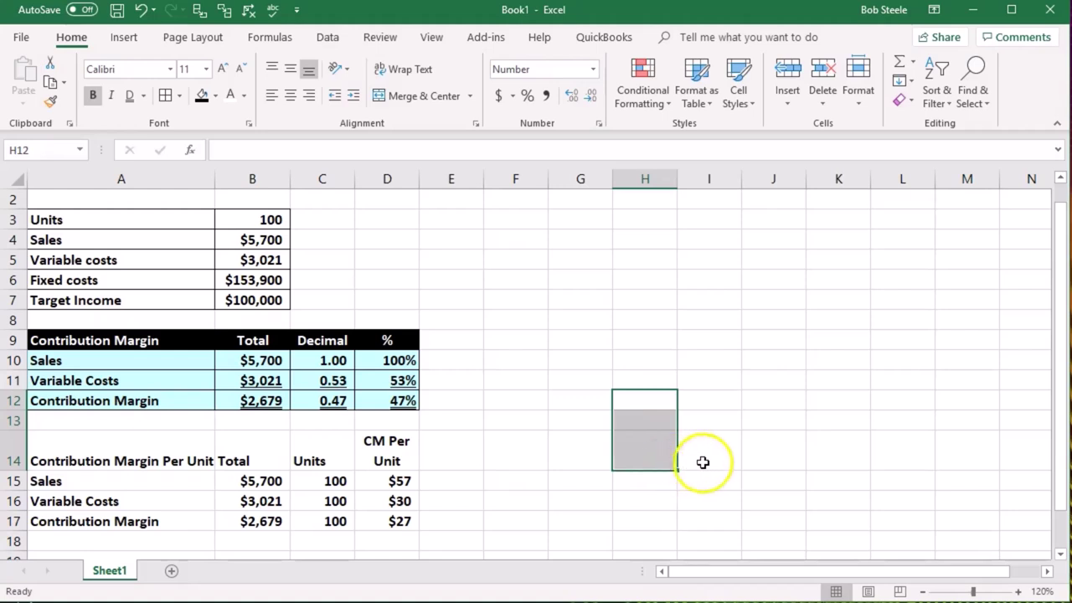
{"action": "left_click", "coordinate": [703, 456]}
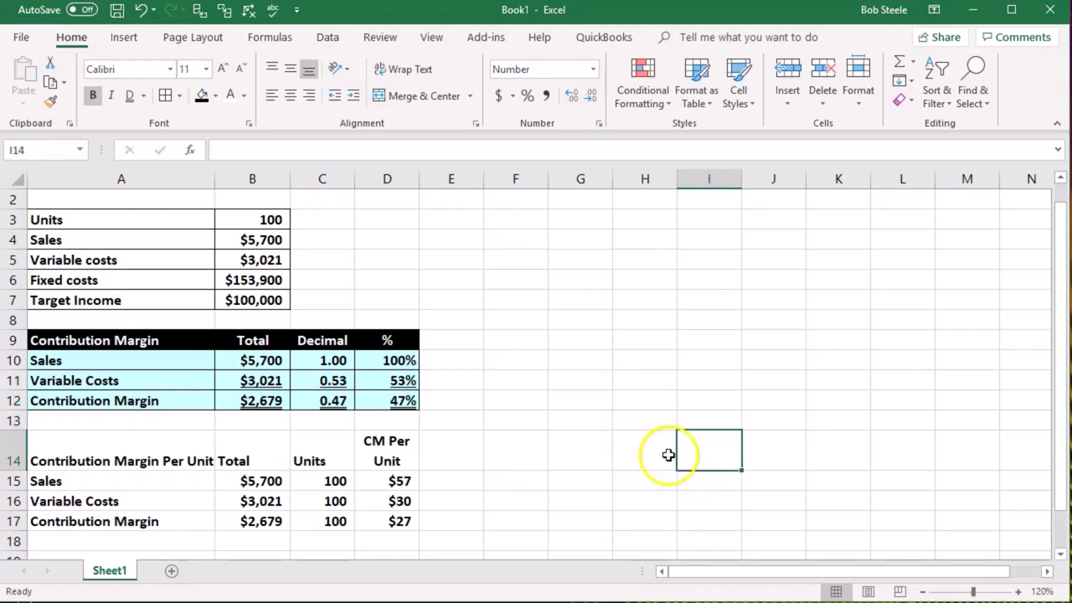
Step: Undo the centering and text wrapping of the header in D14
{"action": "left_click", "coordinate": [139, 10]}
{"action": "left_click", "coordinate": [207, 448]}
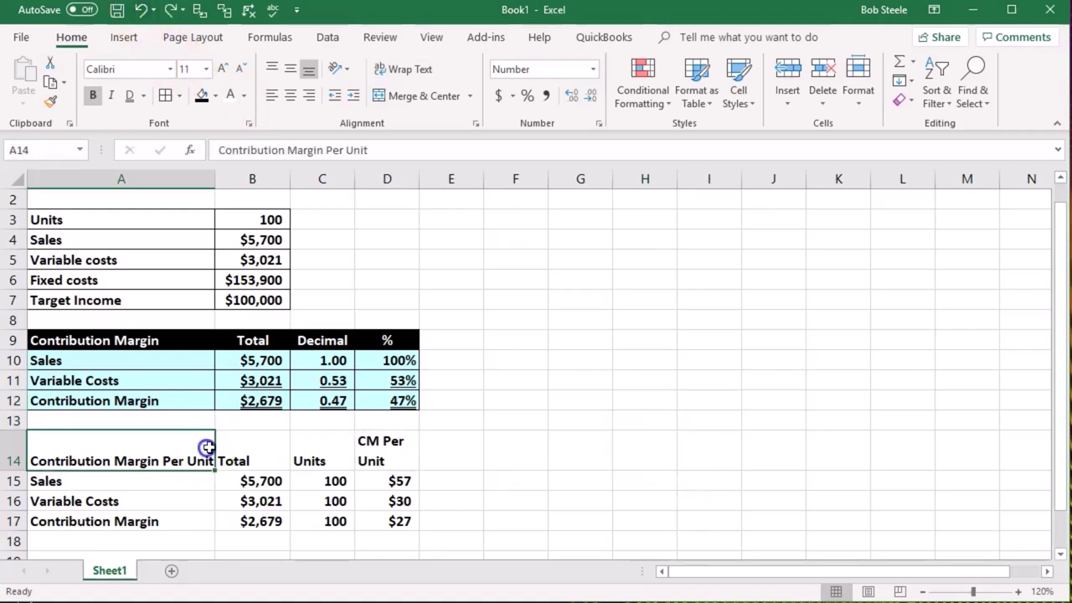
{"action": "left_click", "coordinate": [139, 10]}
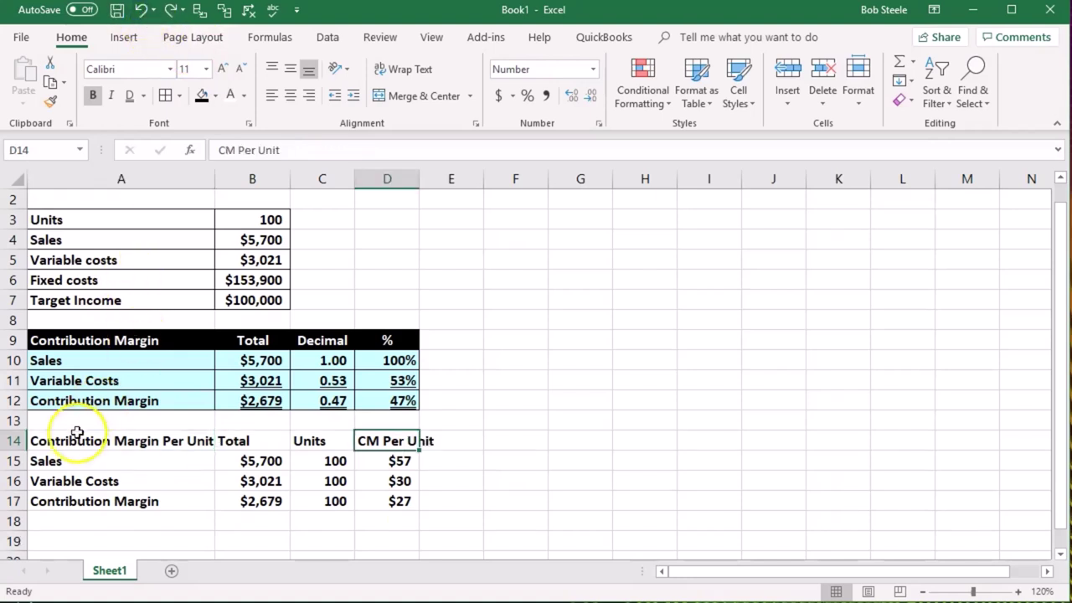
Step: Insert a blank row above the Contribution Margin Per Unit header row at row 14
{"action": "left_click", "coordinate": [16, 441]}
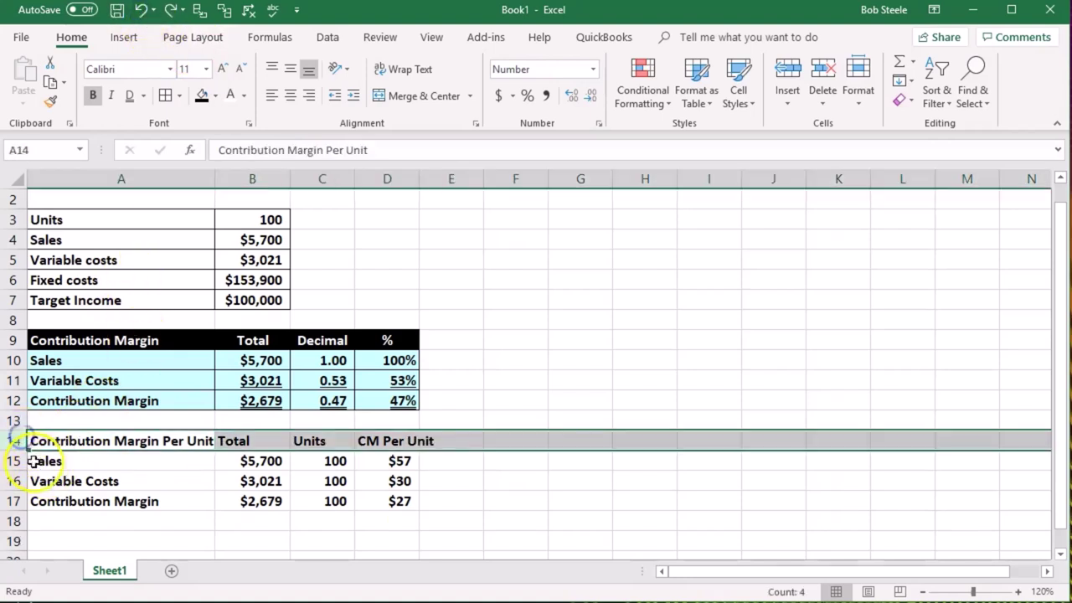
{"action": "right_click", "coordinate": [89, 442]}
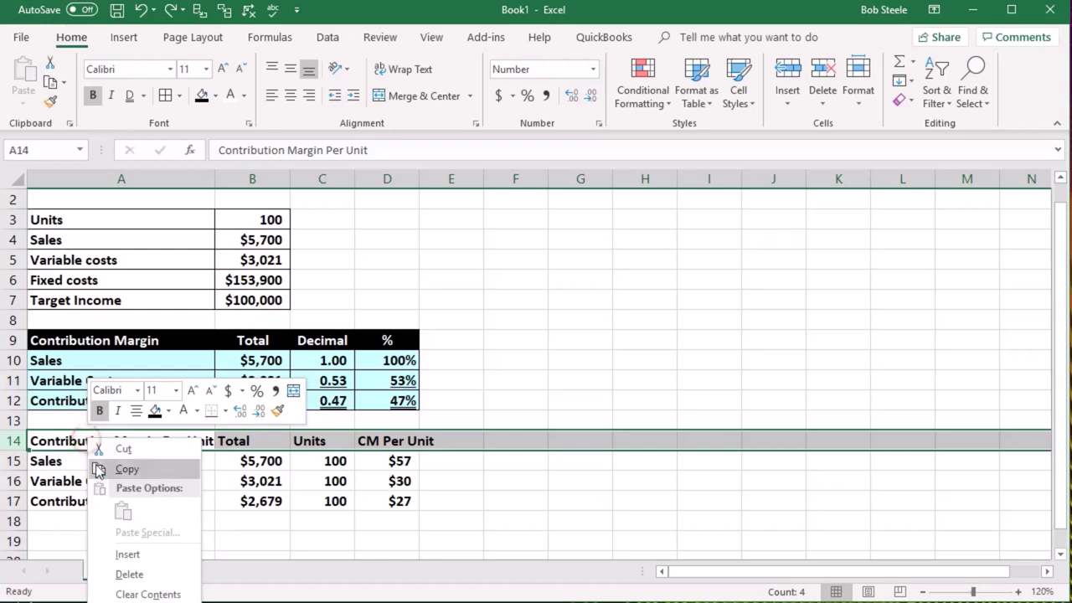
{"action": "left_click", "coordinate": [134, 553]}
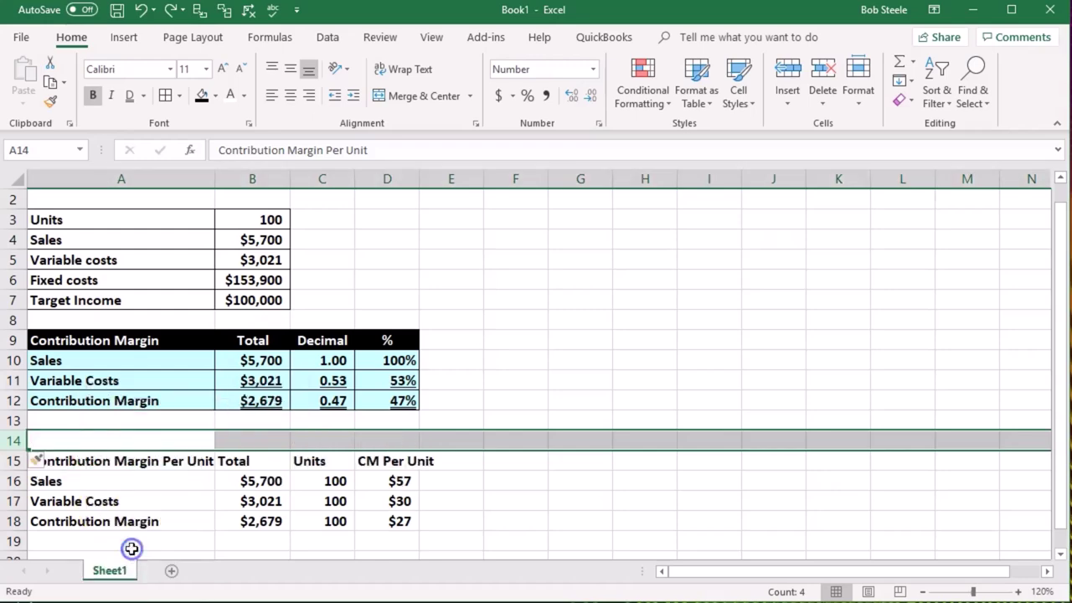
{"action": "left_click", "coordinate": [329, 550]}
Step: Split the per-unit column header over two cells, entering CM Per in D14 and Unit in D15
{"action": "left_click", "coordinate": [386, 441]}
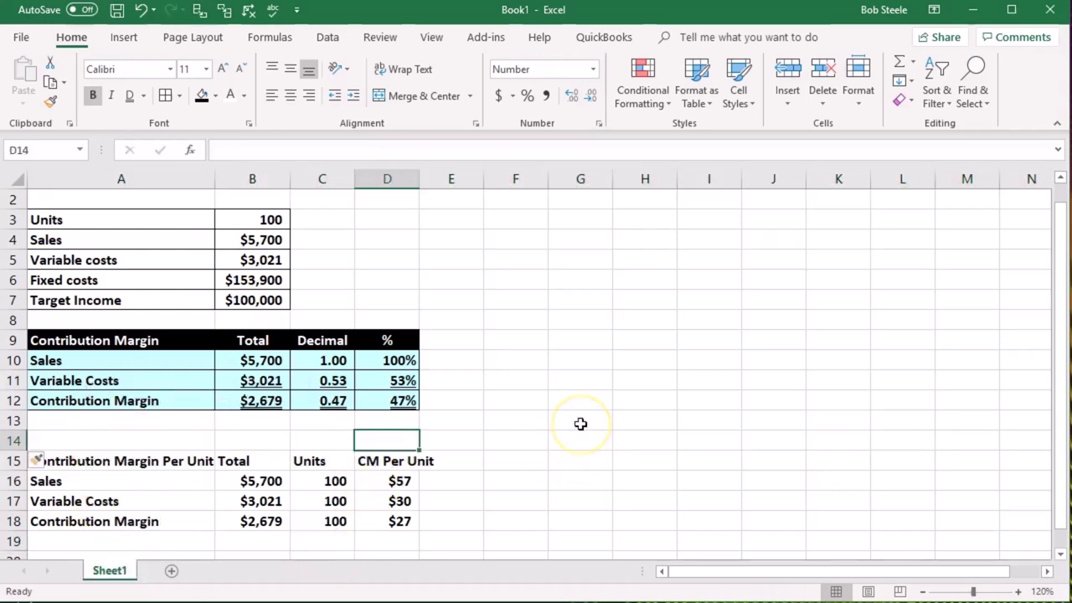
{"action": "type", "text": "CM Per"}
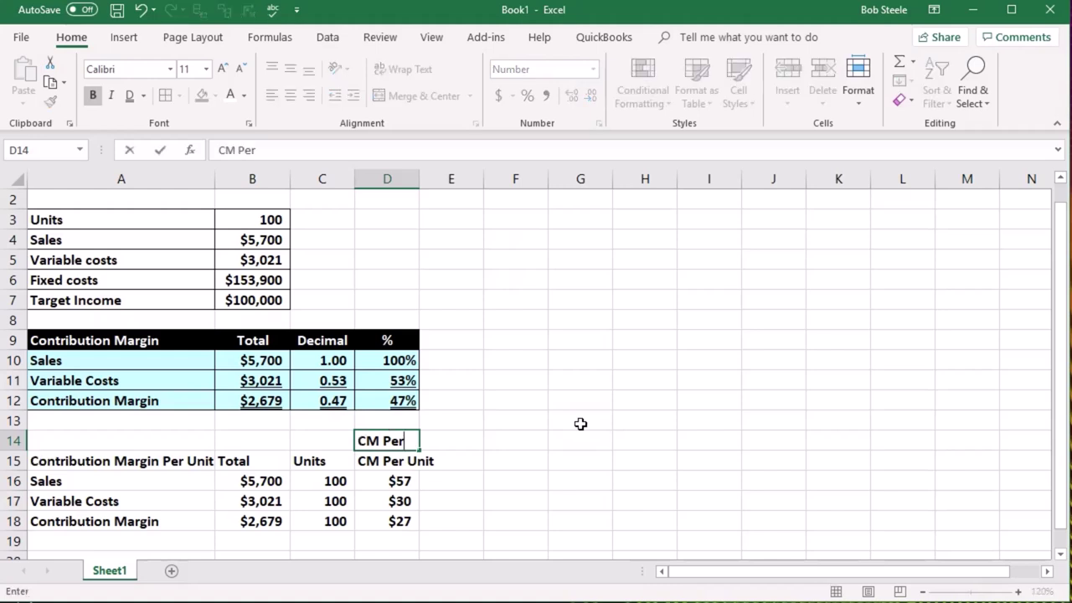
{"action": "key", "text": "Return"}
{"action": "type", "text": "Unit"}
{"action": "key", "text": "Return"}
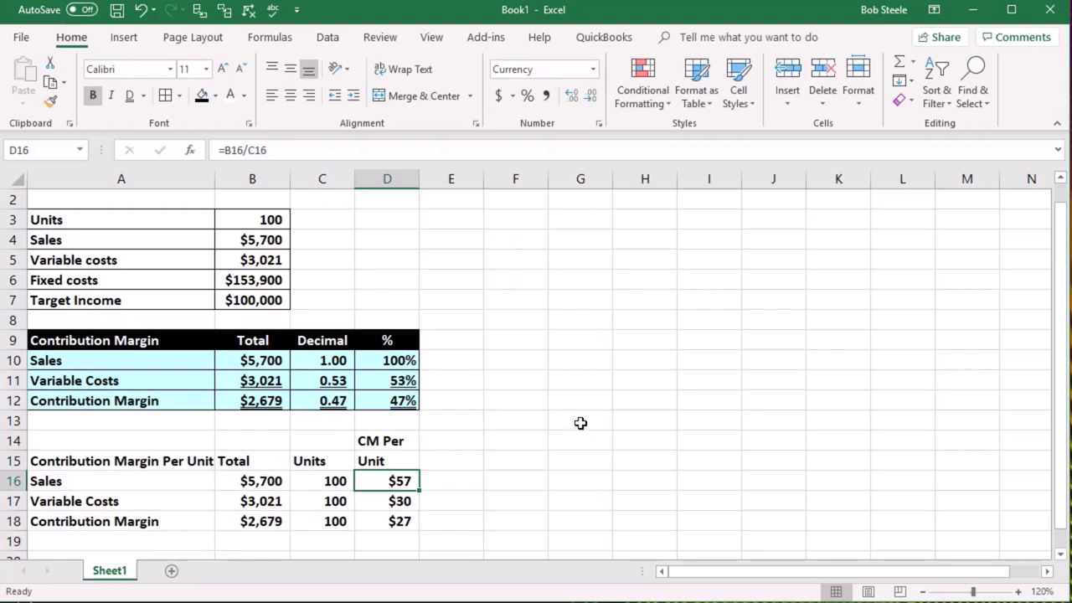
Step: Center the per-unit section's column headers in B14:D15
{"action": "left_click_drag", "start_coordinate": [251, 441], "coordinate": [363, 455]}
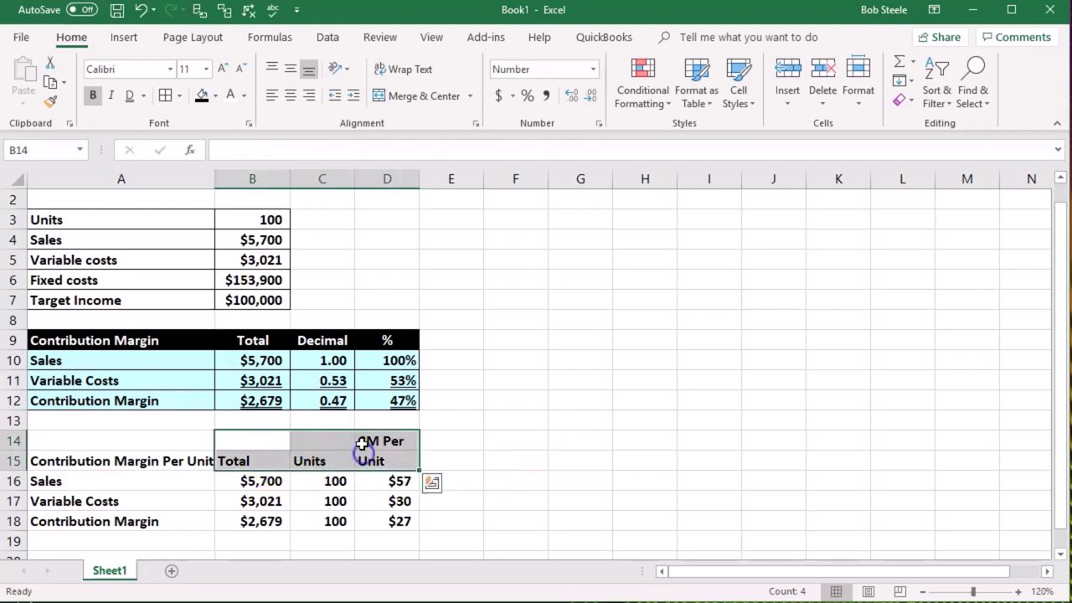
{"action": "left_click", "coordinate": [290, 96]}
{"action": "left_click", "coordinate": [606, 348]}
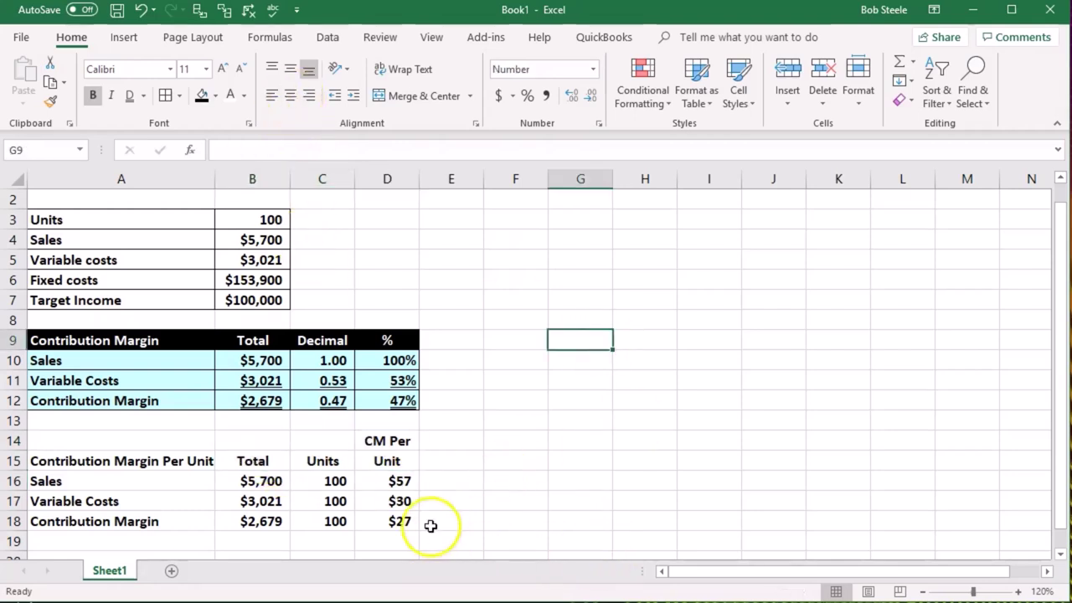
Step: Format the per-unit section's header rows A14:D15 with a black fill and white font
{"action": "left_click_drag", "start_coordinate": [382, 442], "coordinate": [388, 460]}
{"action": "left_click_drag", "start_coordinate": [146, 443], "coordinate": [384, 458]}
{"action": "left_click", "coordinate": [204, 96]}
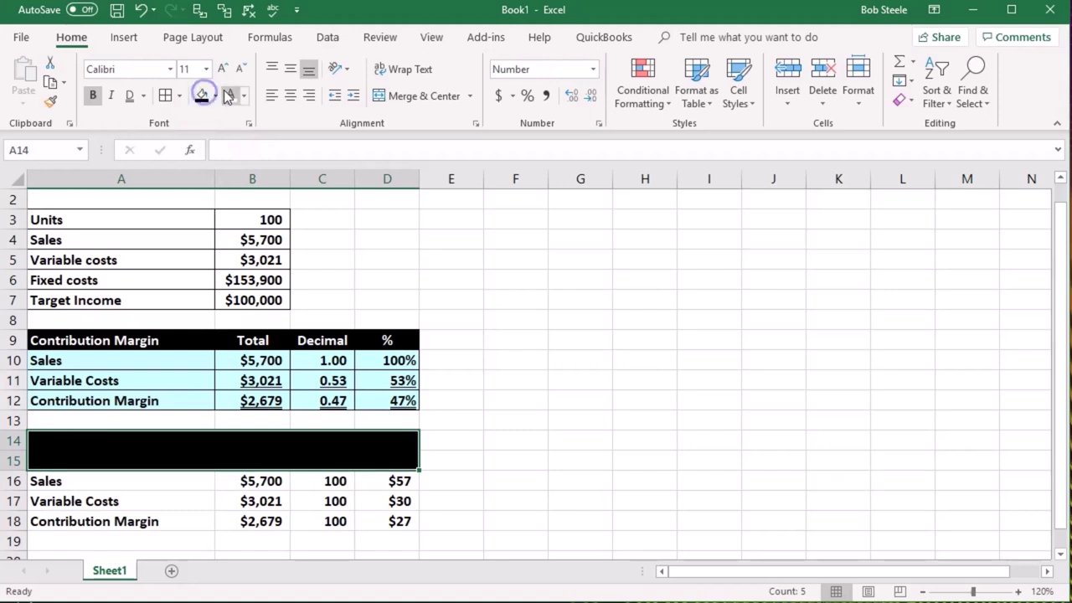
{"action": "left_click", "coordinate": [503, 375]}
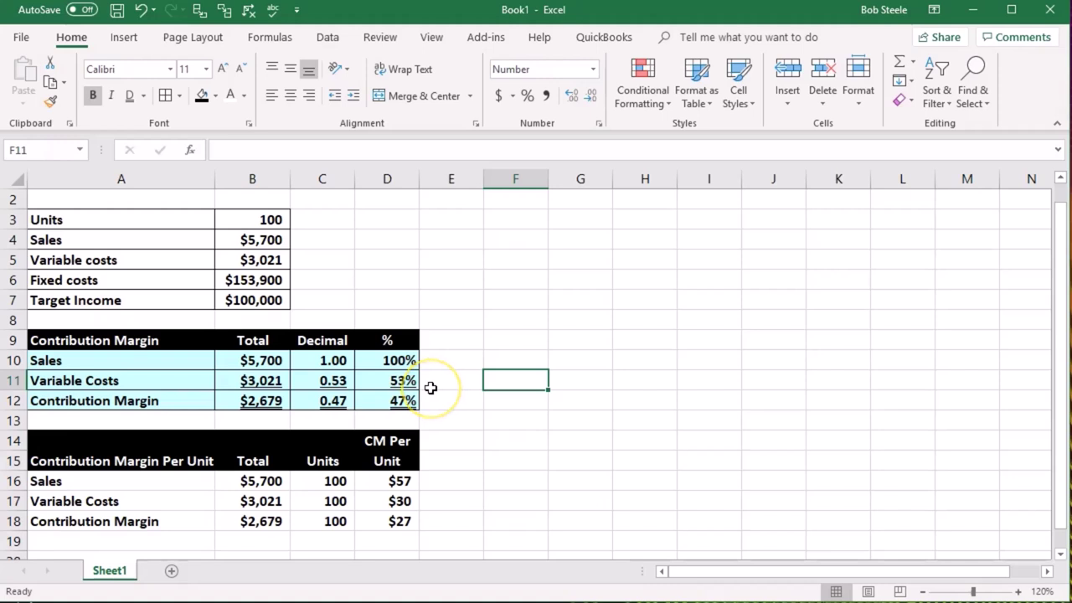
Step: Show the per-unit amounts in D16:D18 with two decimal places
{"action": "left_click_drag", "start_coordinate": [394, 483], "coordinate": [399, 518]}
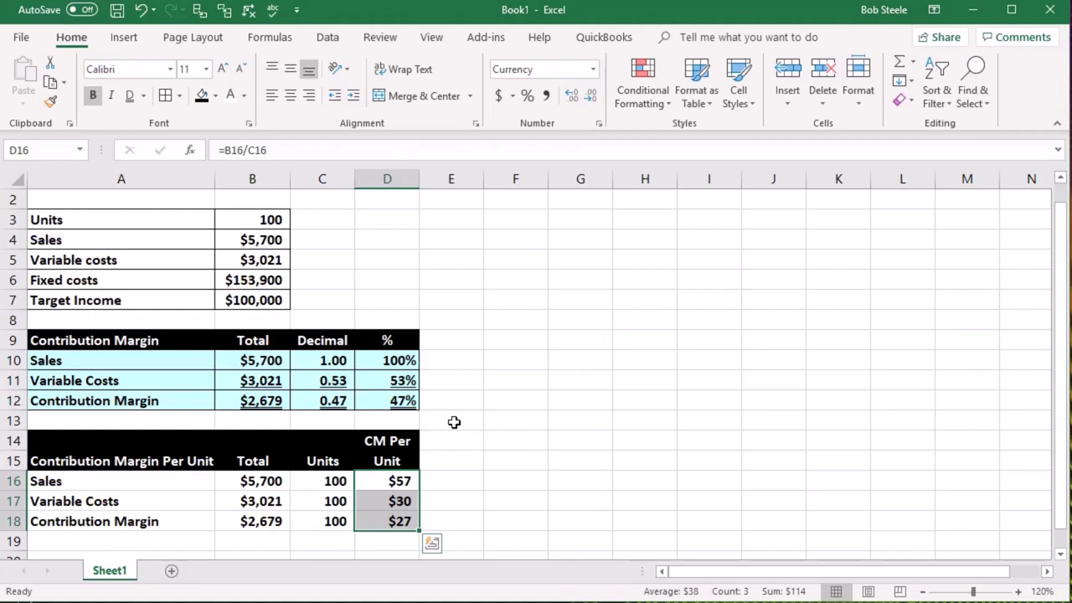
{"action": "left_click", "coordinate": [404, 400]}
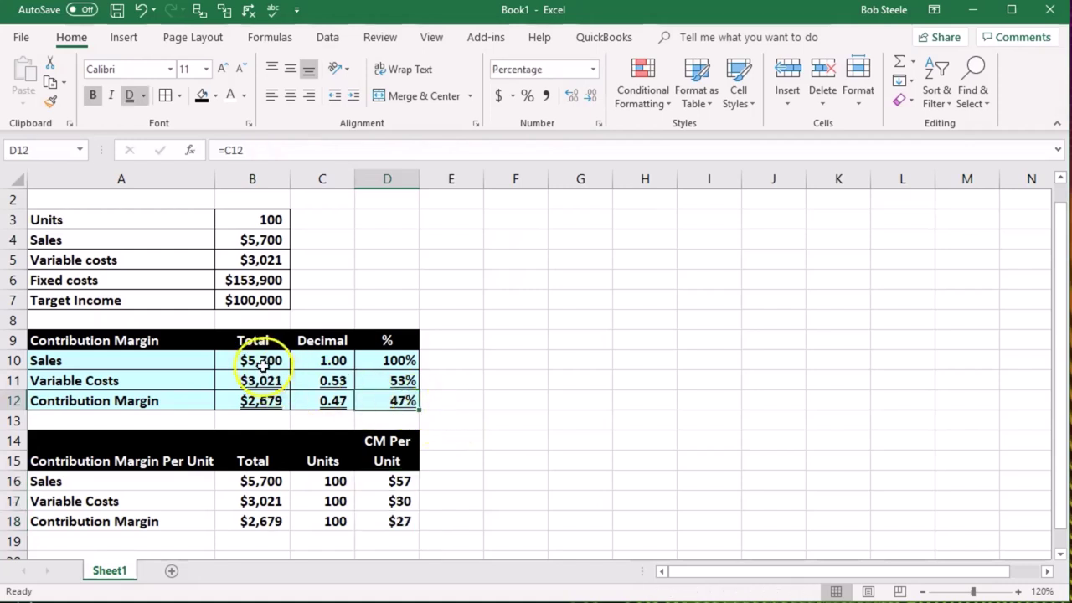
{"action": "left_click_drag", "start_coordinate": [261, 360], "coordinate": [257, 409]}
{"action": "left_click_drag", "start_coordinate": [402, 483], "coordinate": [398, 519]}
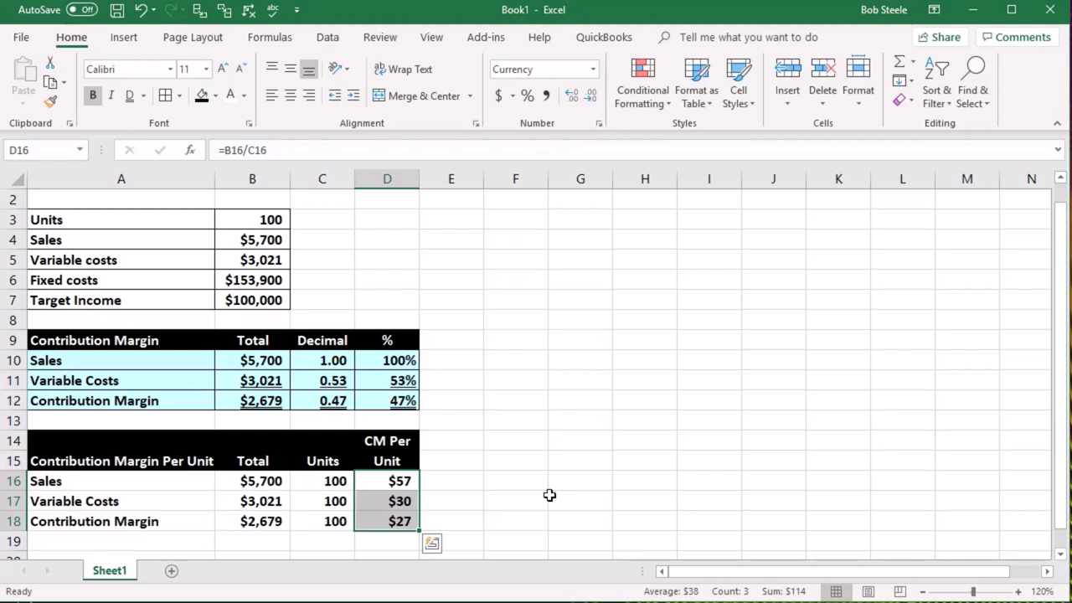
{"action": "left_click", "coordinate": [571, 95]}
{"action": "left_click", "coordinate": [571, 94]}
{"action": "left_click", "coordinate": [570, 416]}
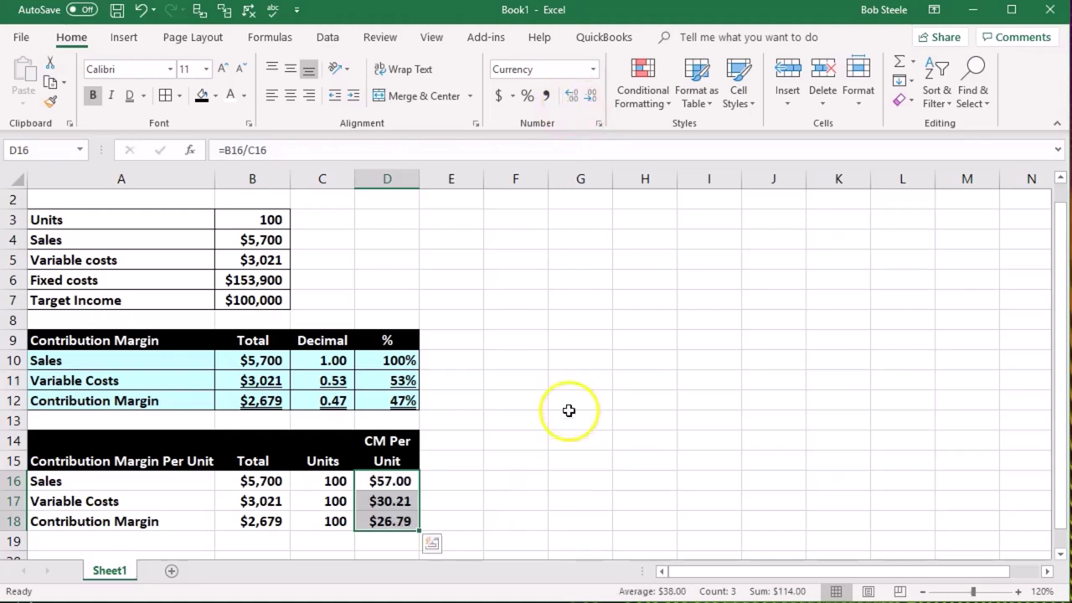
Step: Switch to Calculator and divide the per-unit contribution margin 26.79 by the unit sales price 57, closing it when done
{"action": "left_click", "coordinate": [446, 523]}
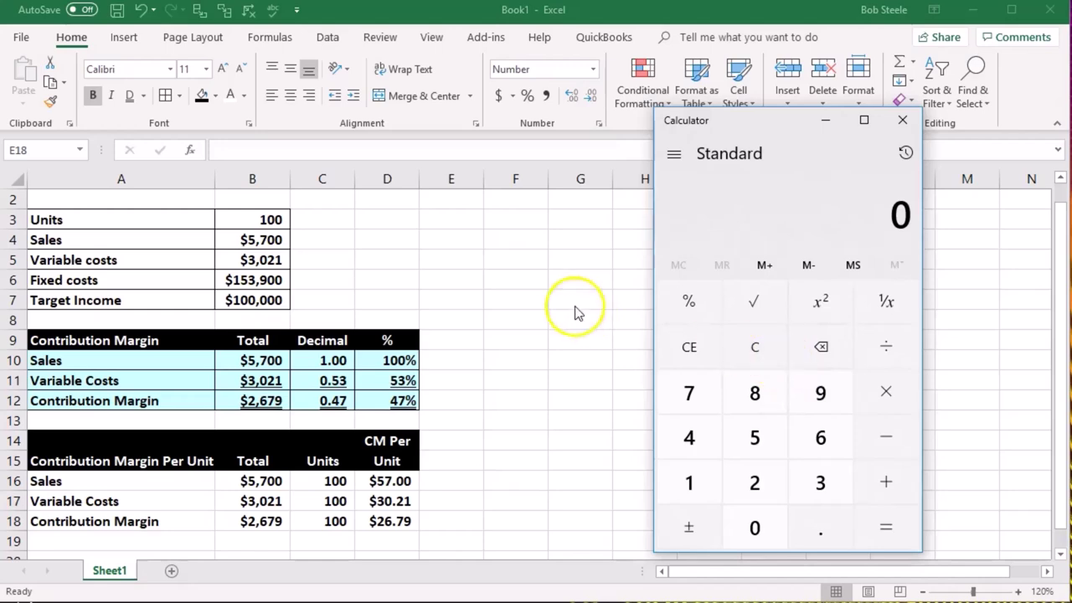
{"action": "type", "text": "6.7"}
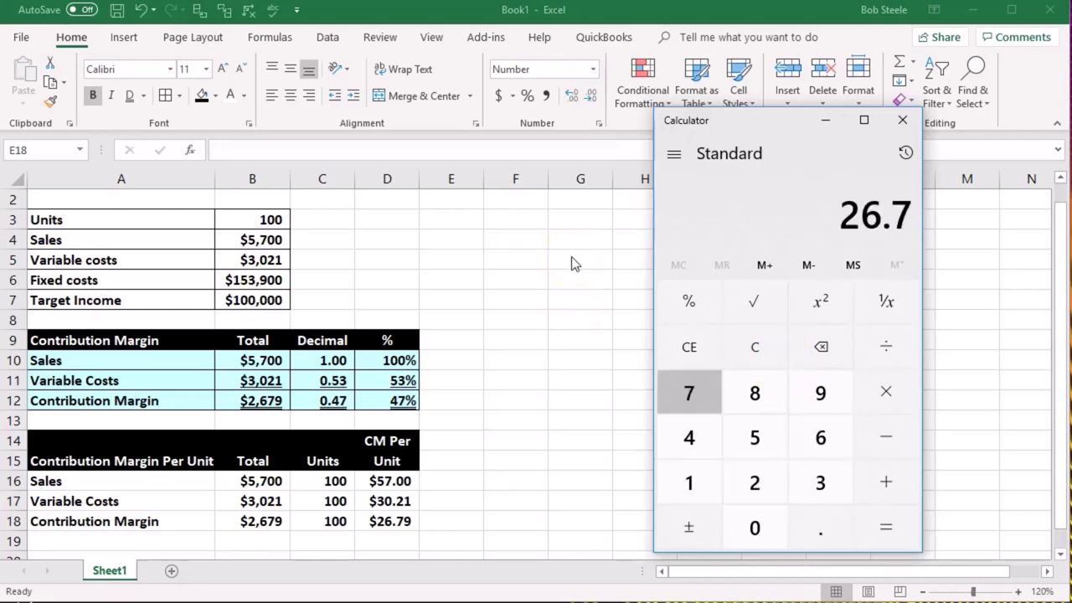
{"action": "type", "text": "9"}
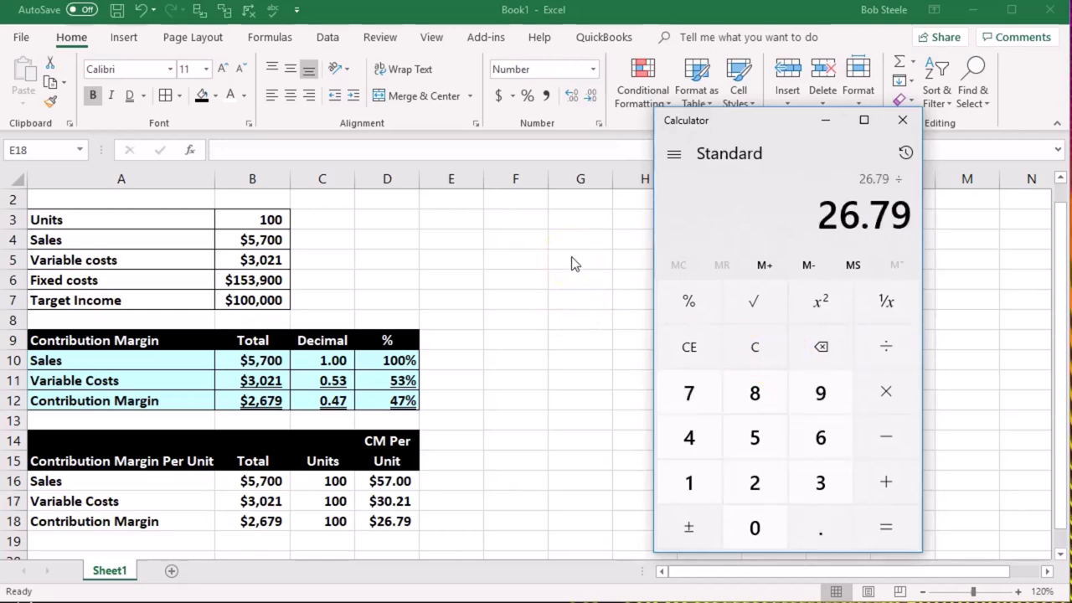
{"action": "type", "text": "/57"}
{"action": "key", "text": "Return"}
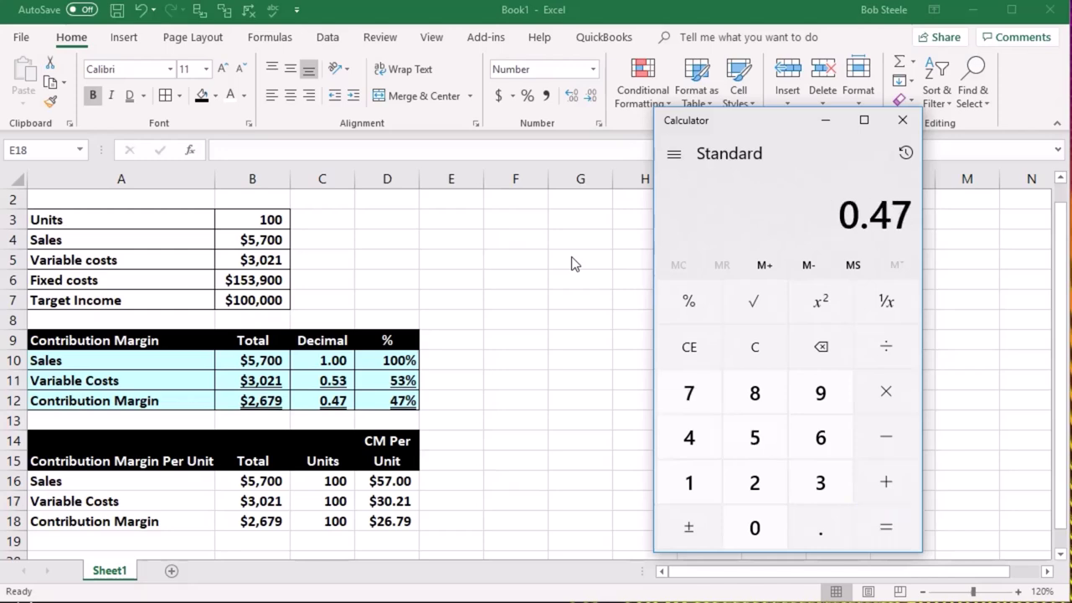
{"action": "key", "text": "alt+F4"}
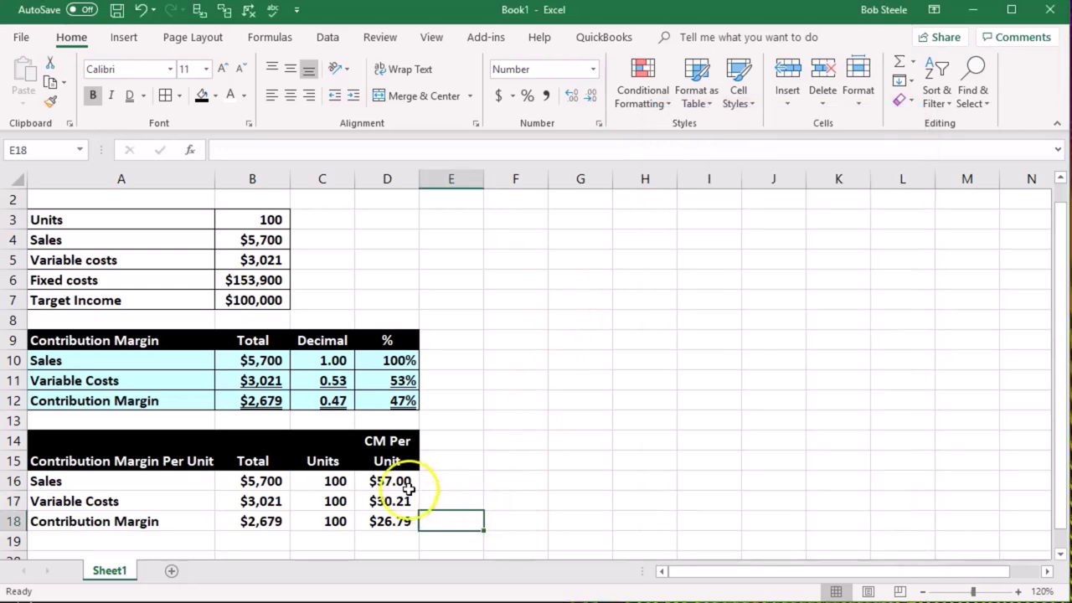
Step: Set the per-unit amounts in D16:D18 back to zero decimal places
{"action": "left_click_drag", "start_coordinate": [394, 481], "coordinate": [394, 521]}
{"action": "left_click", "coordinate": [594, 102]}
{"action": "left_click", "coordinate": [594, 102]}
{"action": "left_click", "coordinate": [515, 460]}
Step: Enter the contribution margin ratio formula =D18/D16 in E18 and show it with two decimal places
{"action": "left_click", "coordinate": [457, 516]}
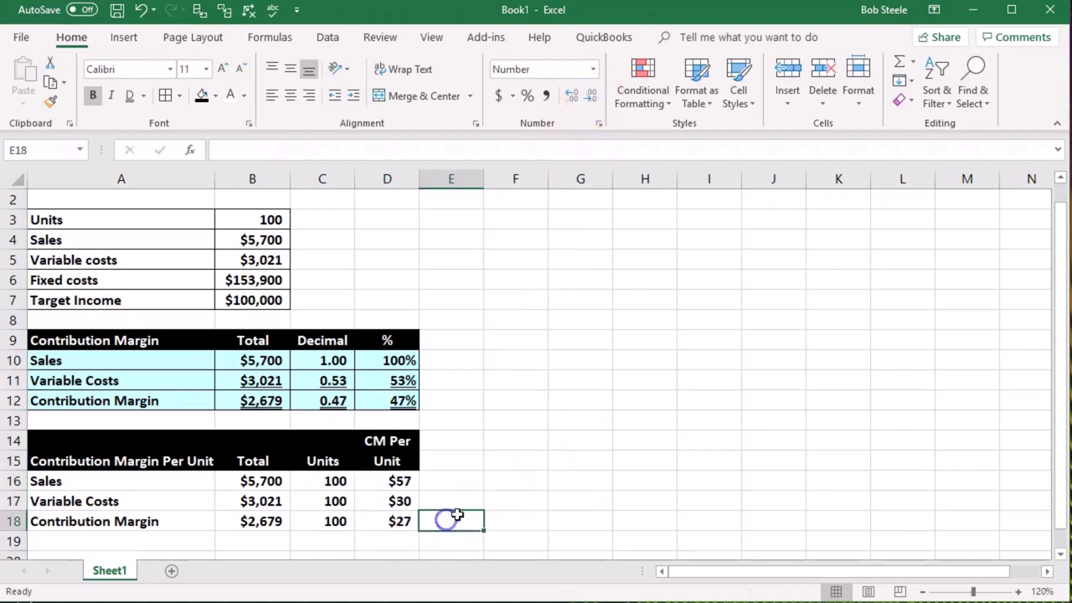
{"action": "type", "text": "="}
{"action": "key", "text": "Left"}
{"action": "type", "text": "/"}
{"action": "left_click", "coordinate": [399, 479]}
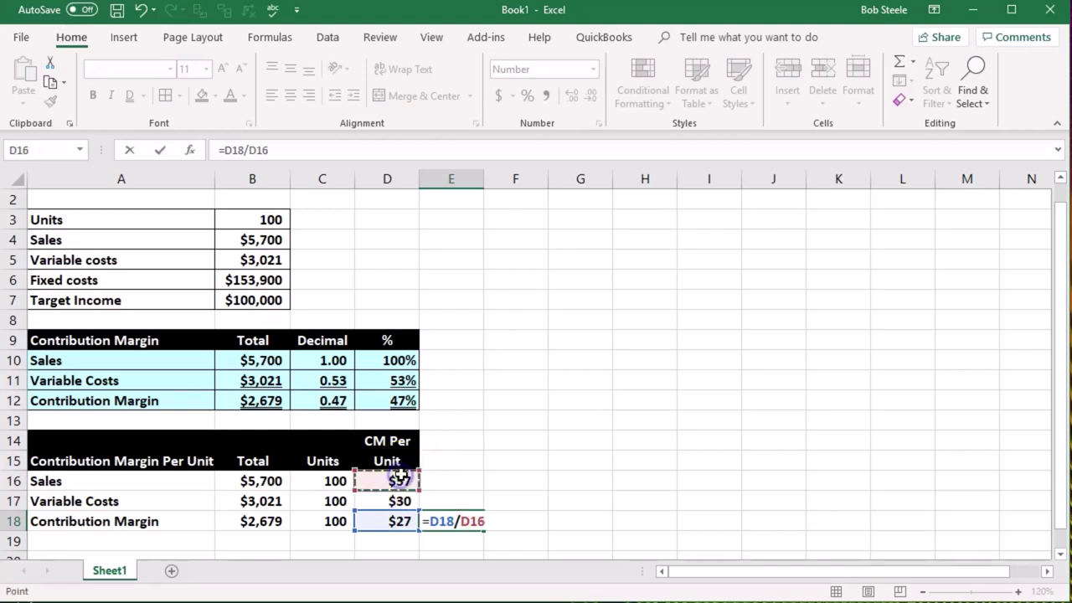
{"action": "key", "text": "Return"}
{"action": "left_click", "coordinate": [425, 519]}
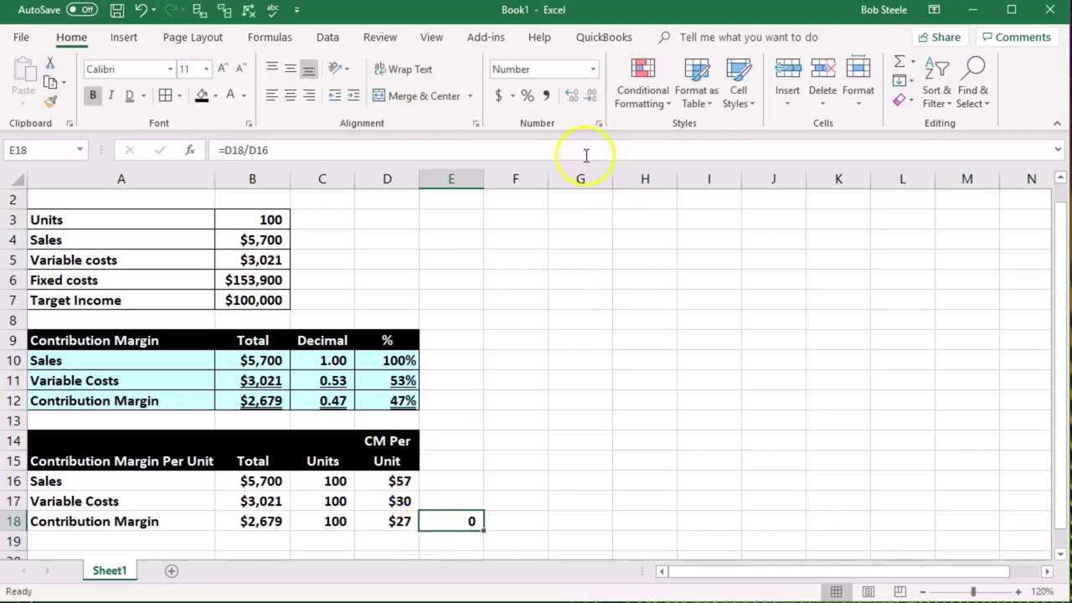
{"action": "left_click", "coordinate": [570, 96]}
{"action": "left_click", "coordinate": [570, 96]}
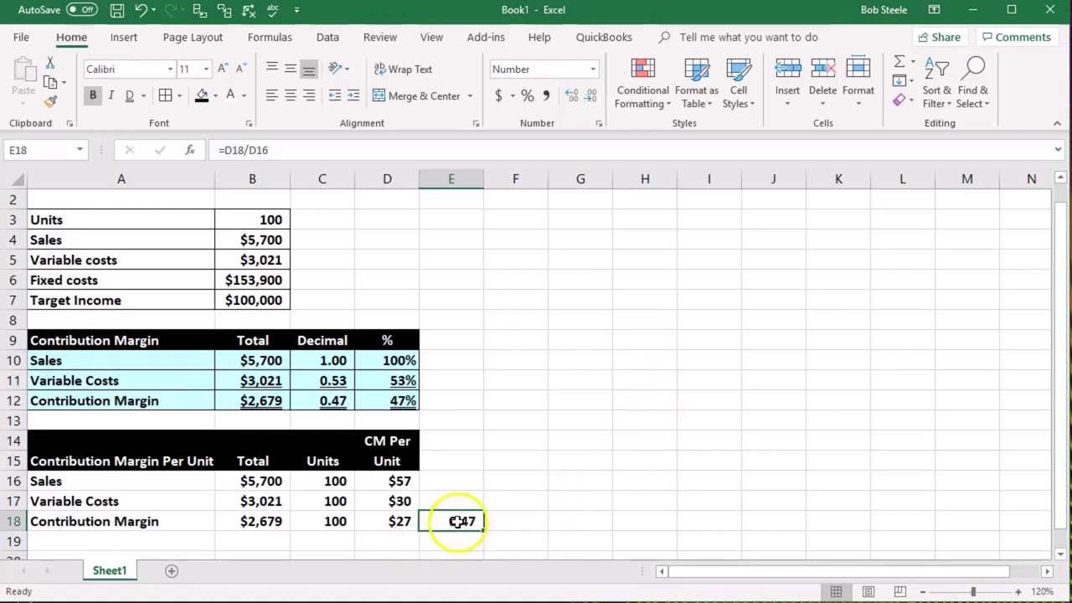
Step: Show the per-unit contribution margin in D18 with two decimal places, then return it to whole dollars
{"action": "left_click", "coordinate": [400, 523]}
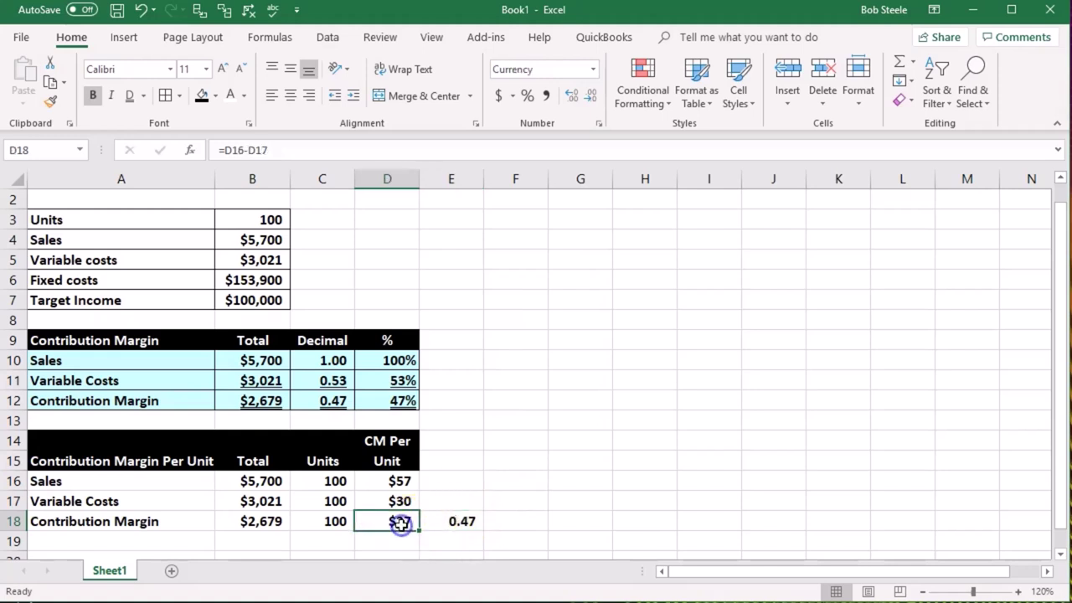
{"action": "left_click", "coordinate": [570, 97]}
{"action": "left_click", "coordinate": [570, 97]}
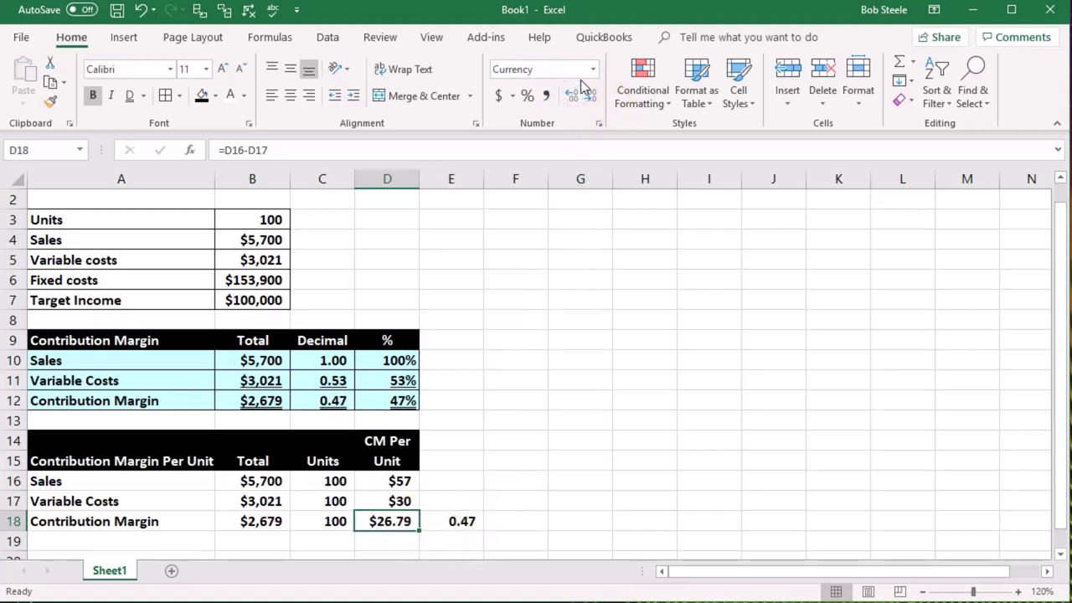
{"action": "left_click", "coordinate": [589, 95]}
{"action": "left_click", "coordinate": [590, 95]}
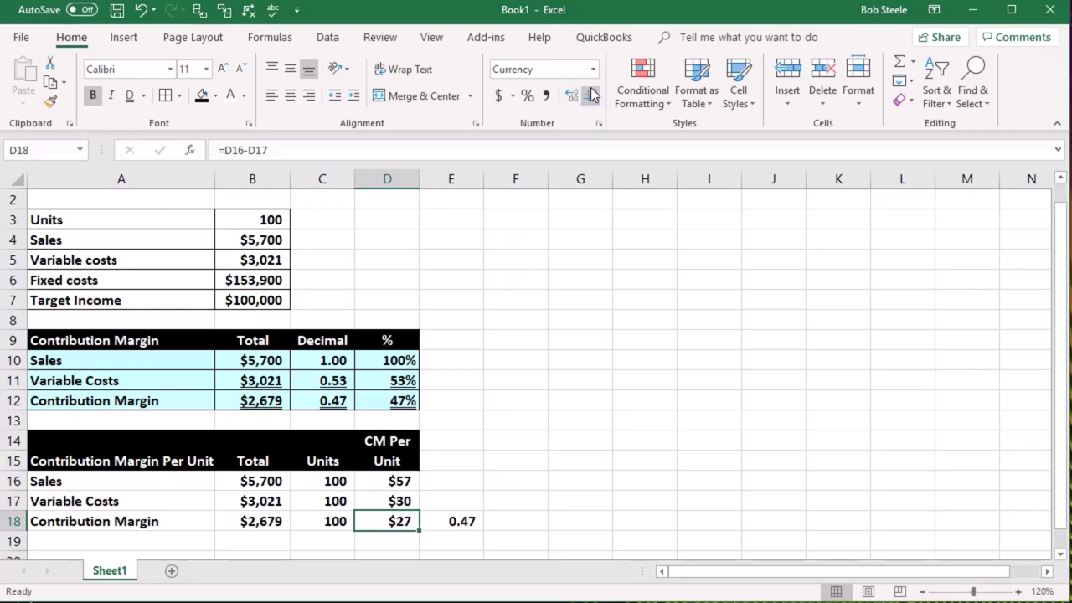
Step: Switch to Calculator to divide the rounded per-unit margin 27 by 57, then return to the worksheet
{"action": "key", "text": "XF86Calculator"}
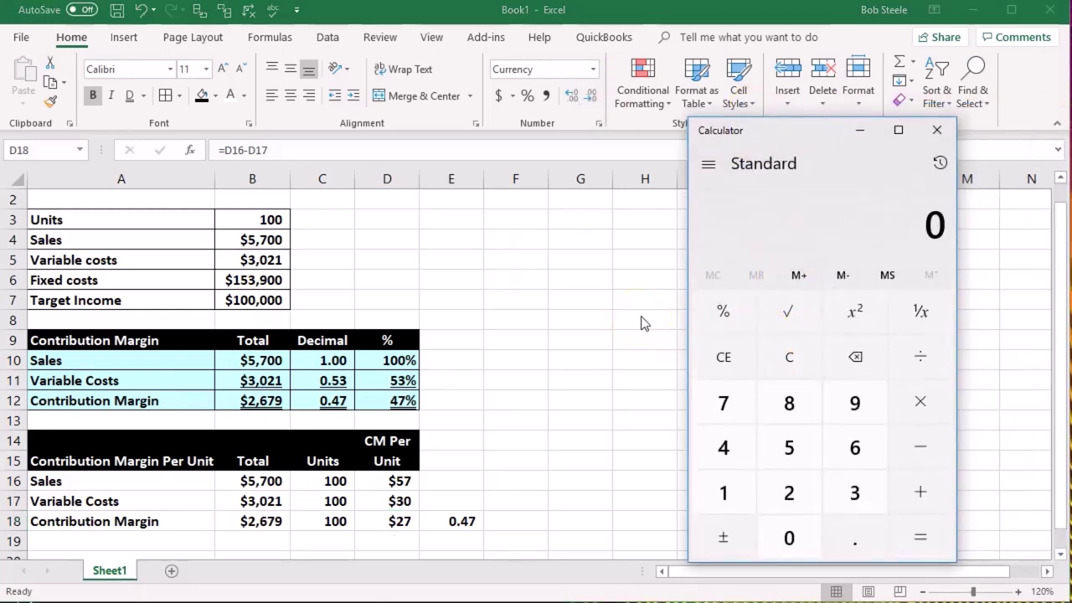
{"action": "type", "text": "27/57"}
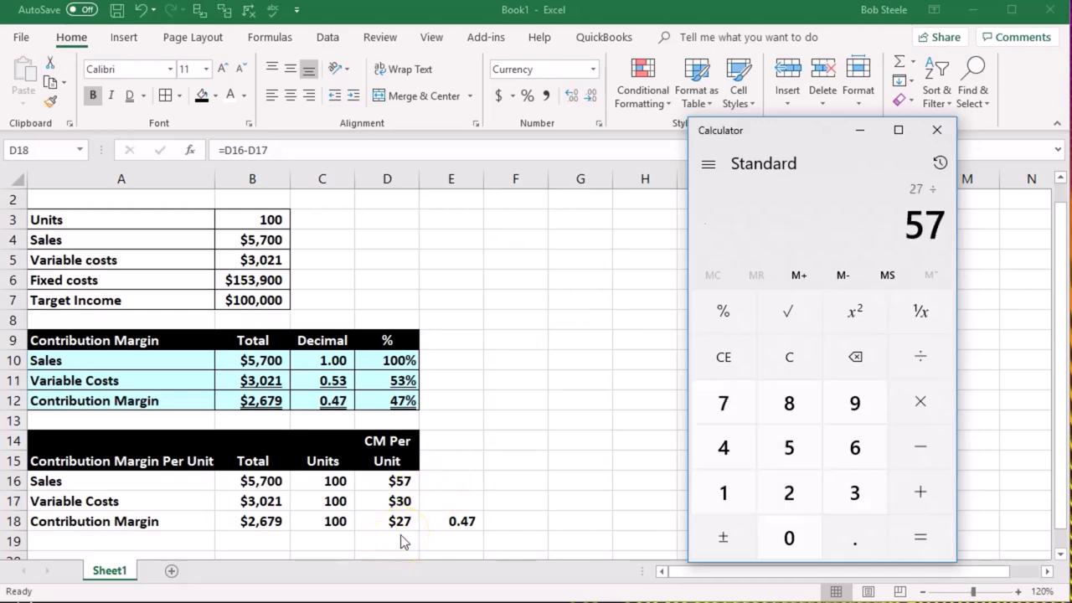
{"action": "key", "text": "Return"}
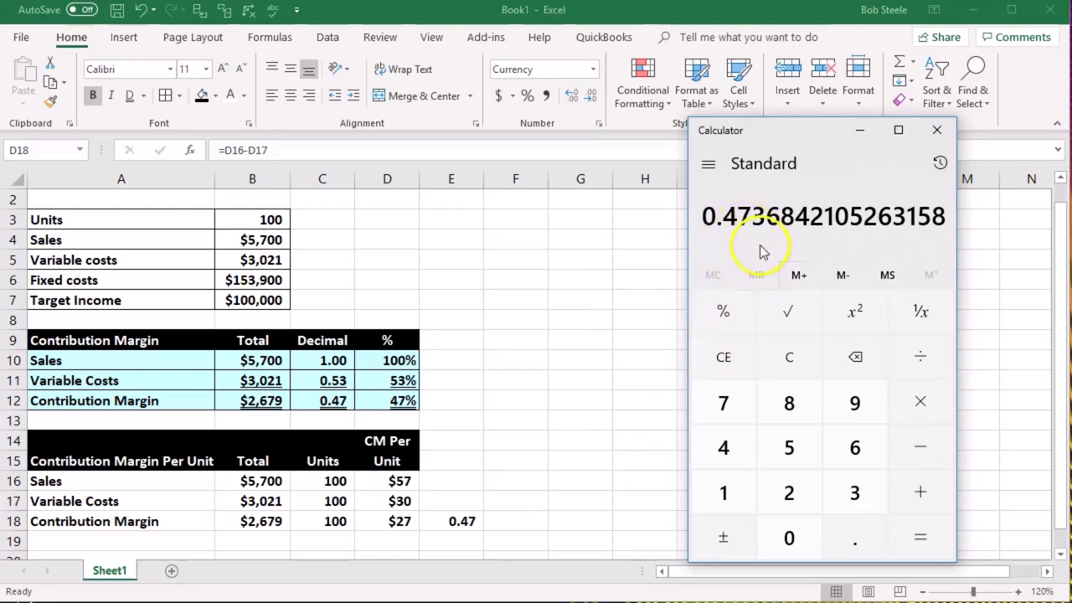
{"action": "left_click", "coordinate": [937, 130]}
{"action": "left_click", "coordinate": [640, 473]}
Step: Show the ratio in E18 with four decimal places and the per-unit margin in D18 with two
{"action": "left_click", "coordinate": [461, 518]}
{"action": "left_click", "coordinate": [568, 96]}
{"action": "left_click", "coordinate": [568, 96]}
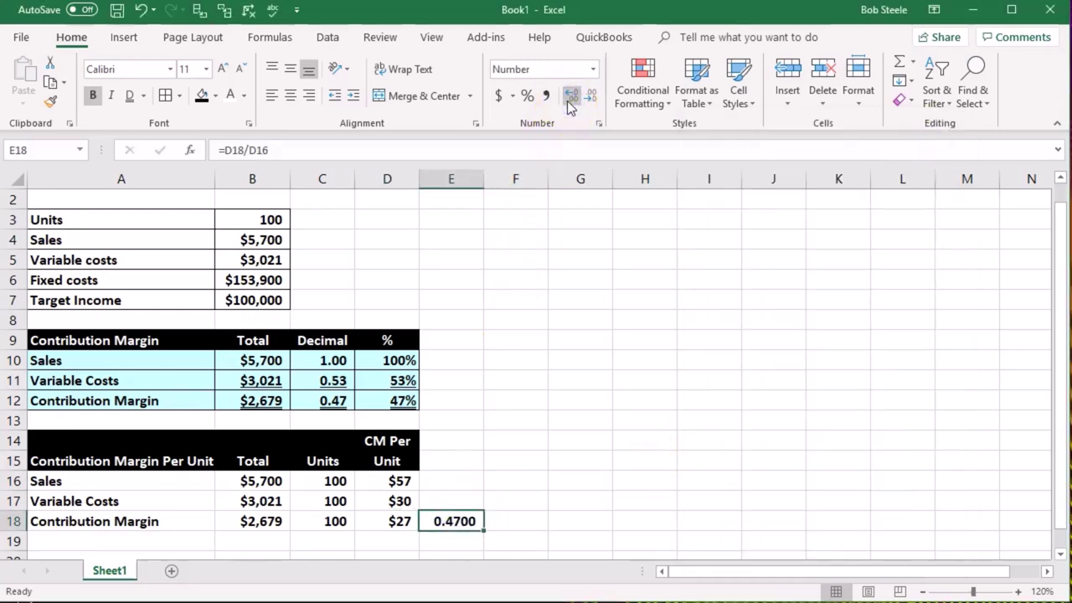
{"action": "left_click", "coordinate": [393, 519]}
{"action": "left_click", "coordinate": [569, 96]}
{"action": "left_click", "coordinate": [568, 96]}
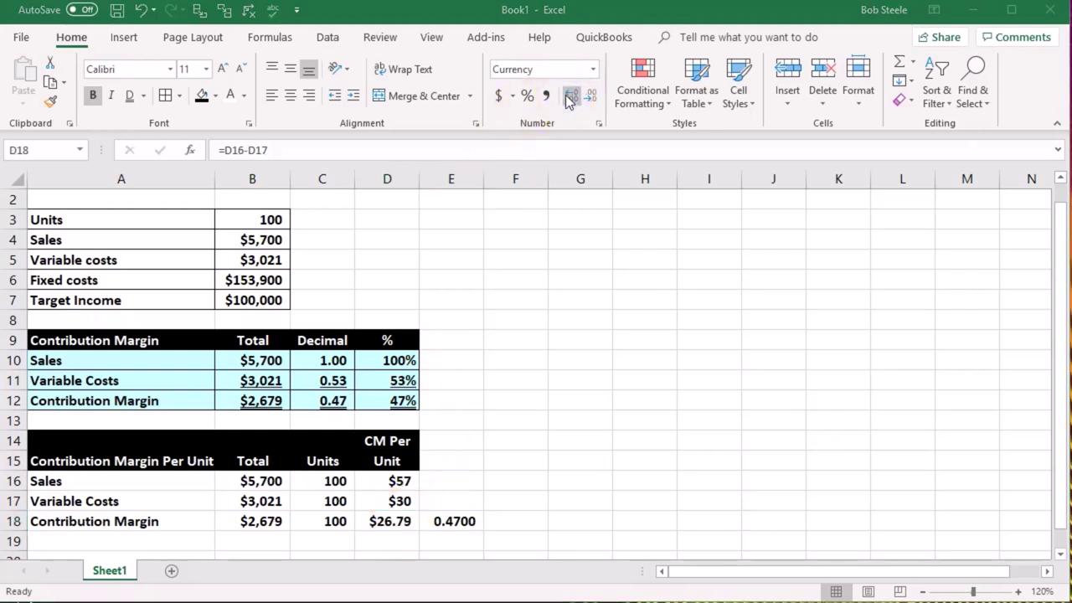
Step: Divide the unrounded per-unit margin 26.79 by 57 in Calculator and close it
{"action": "key", "text": "XF86Calculator"}
{"action": "type", "text": "26.79"}
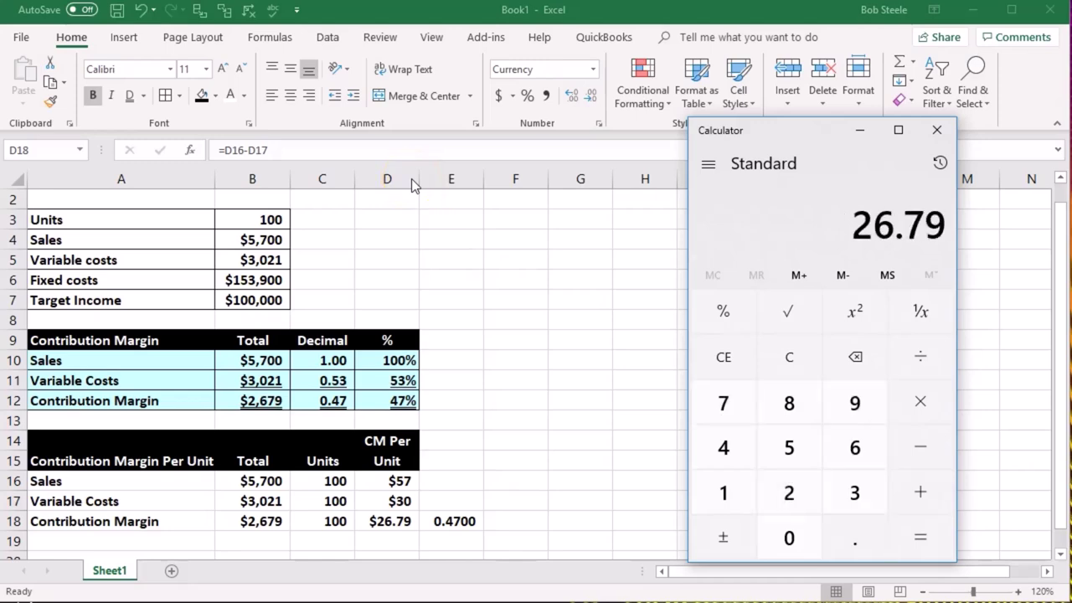
{"action": "type", "text": "57"}
{"action": "key", "text": "Return"}
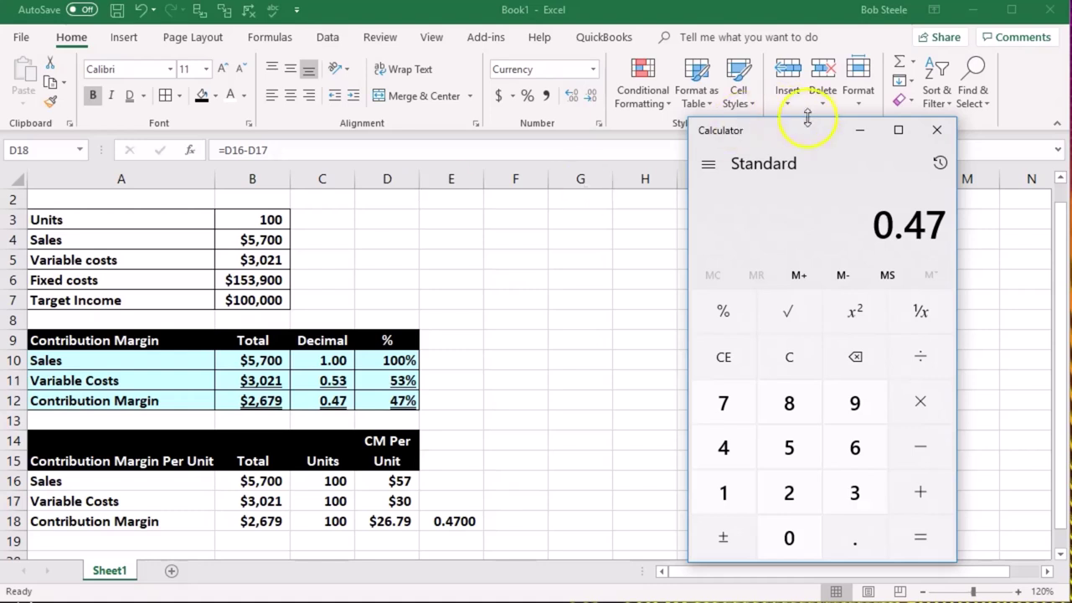
{"action": "left_click", "coordinate": [936, 131]}
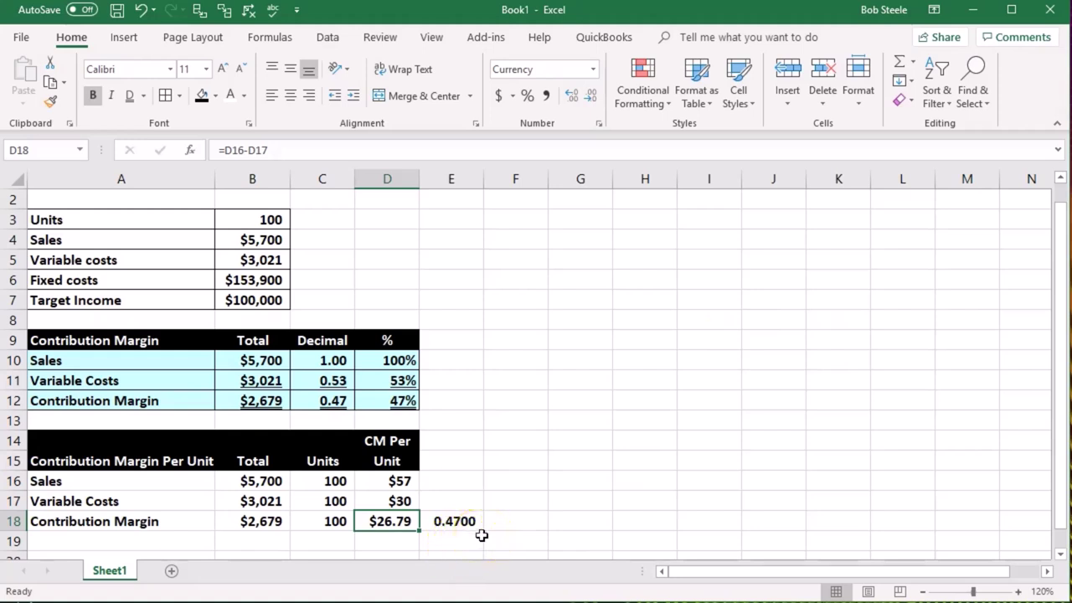
Step: Set the per-unit contribution margin in D18 back to zero decimal places
{"action": "left_click", "coordinate": [570, 96]}
{"action": "left_click", "coordinate": [569, 96]}
{"action": "left_click", "coordinate": [588, 96]}
{"action": "left_click", "coordinate": [589, 97]}
{"action": "left_click", "coordinate": [589, 98]}
{"action": "left_click", "coordinate": [589, 98]}
Step: Reduce the ratio in E18 to two decimal places
{"action": "left_click", "coordinate": [455, 519]}
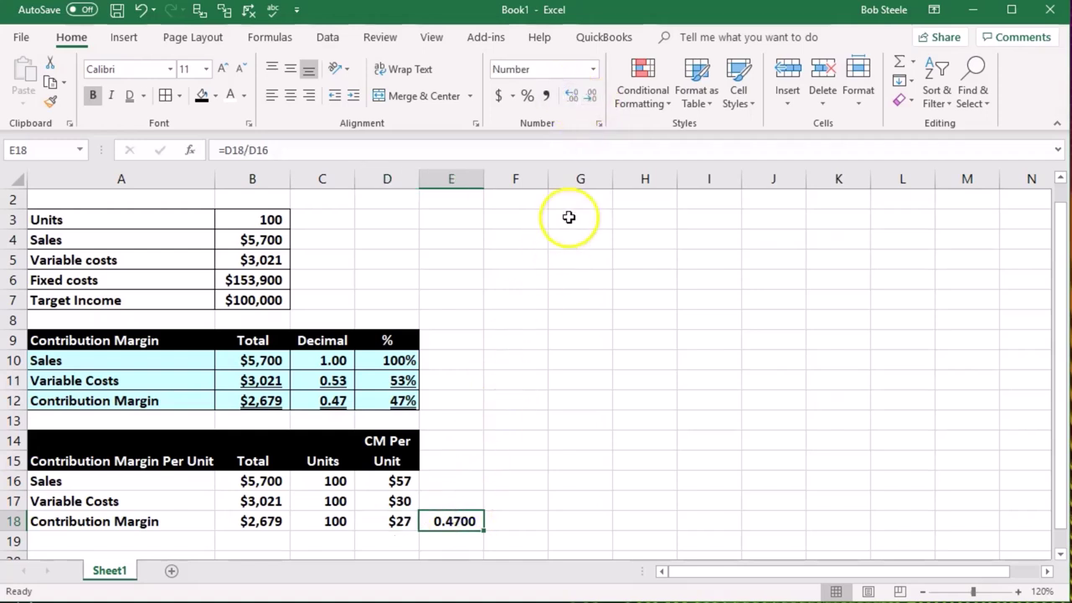
{"action": "left_click", "coordinate": [590, 96]}
{"action": "left_click", "coordinate": [591, 97]}
{"action": "left_click", "coordinate": [591, 96]}
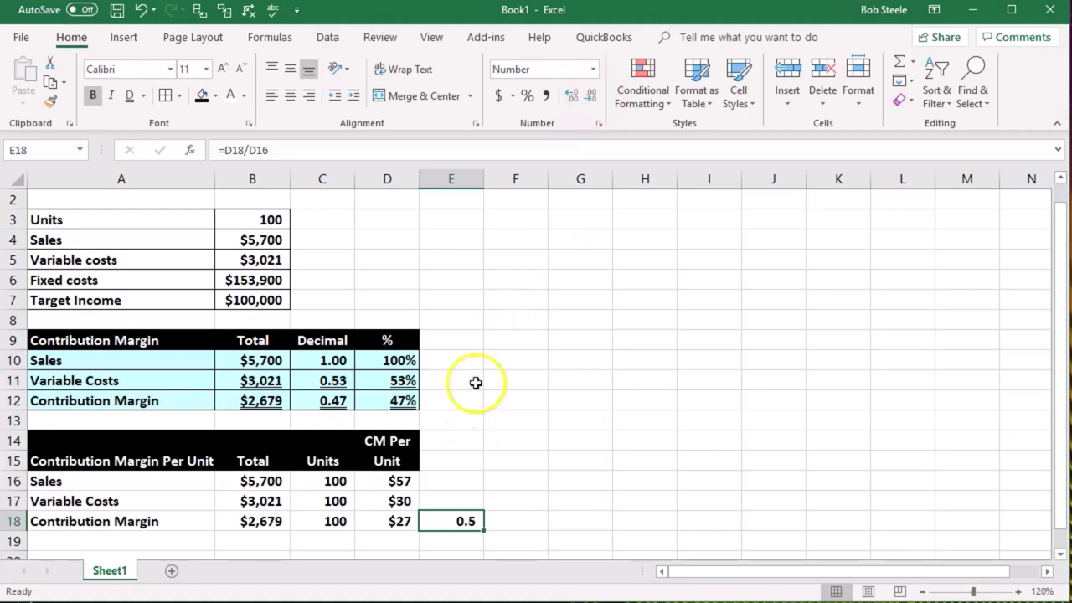
{"action": "left_click", "coordinate": [571, 96]}
Step: Enter the variable cost ratio formula =D17/D16 in E17 and show it with two decimal places
{"action": "left_click", "coordinate": [440, 499]}
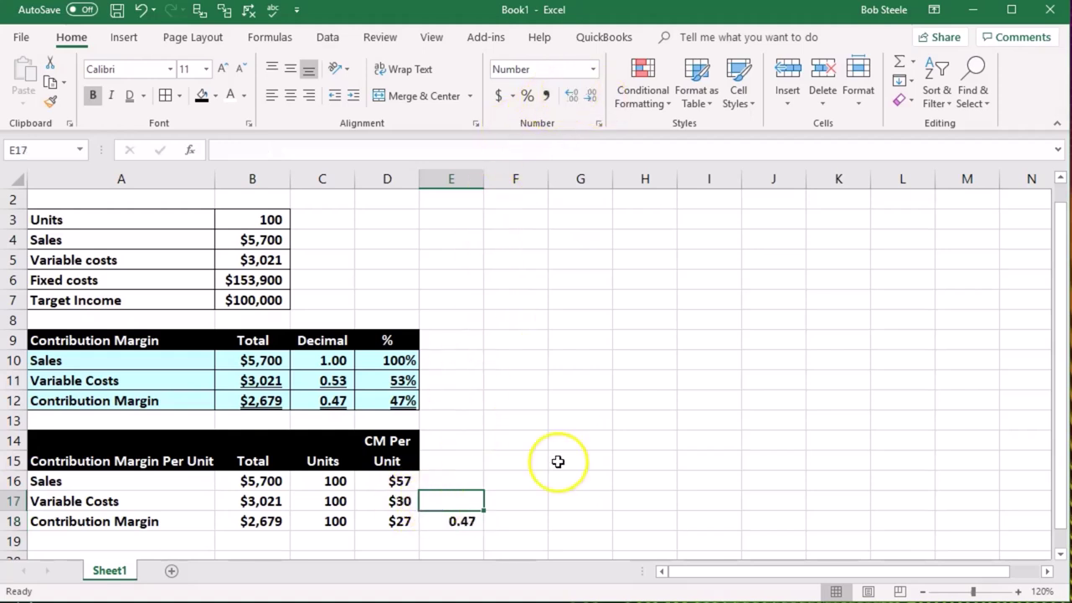
{"action": "type", "text": "="}
{"action": "key", "text": "Left"}
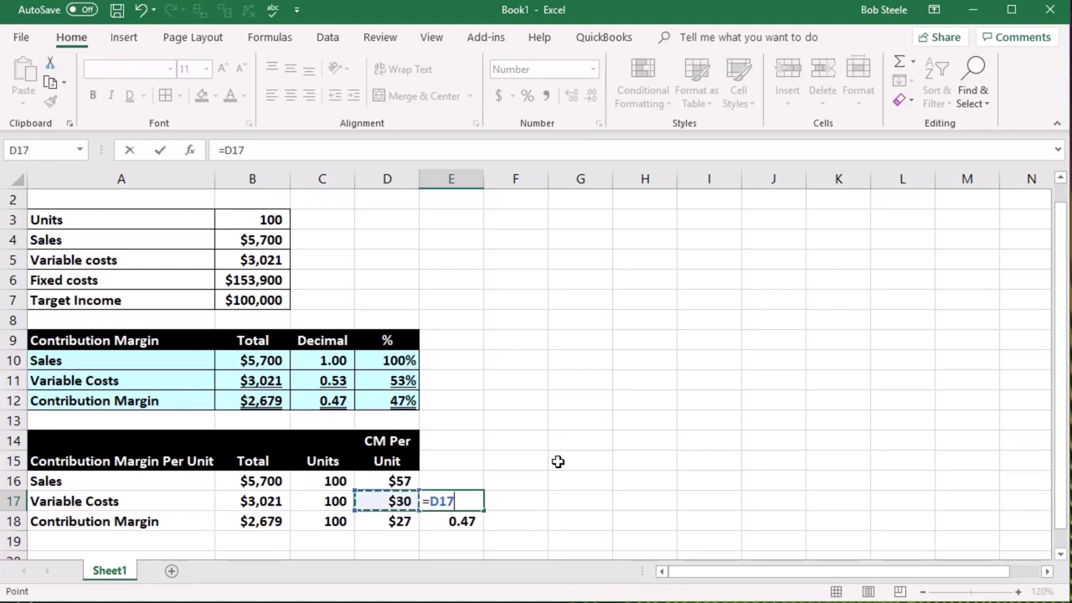
{"action": "type", "text": "/"}
{"action": "left_click", "coordinate": [394, 480]}
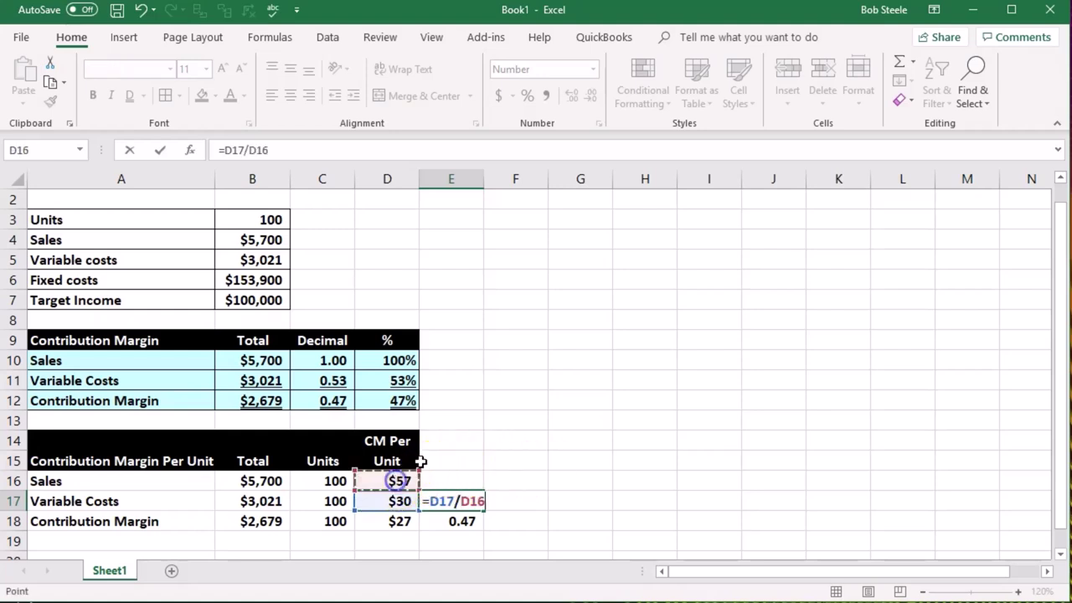
{"action": "key", "text": "Return"}
{"action": "left_click", "coordinate": [427, 501]}
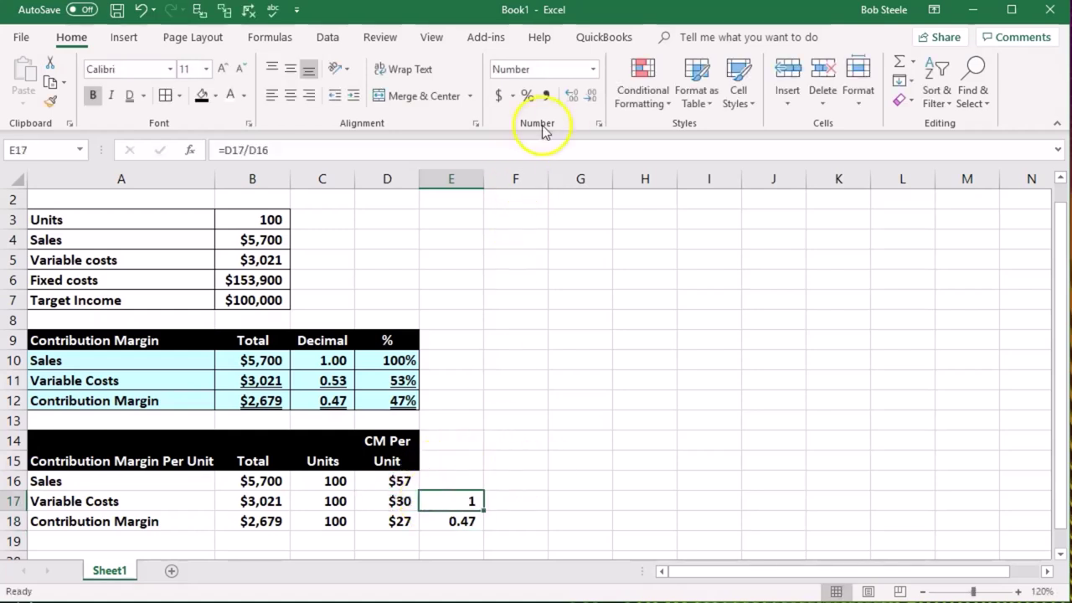
{"action": "left_click", "coordinate": [591, 97]}
{"action": "left_click", "coordinate": [570, 100]}
{"action": "left_click_drag", "start_coordinate": [443, 497], "coordinate": [456, 520]}
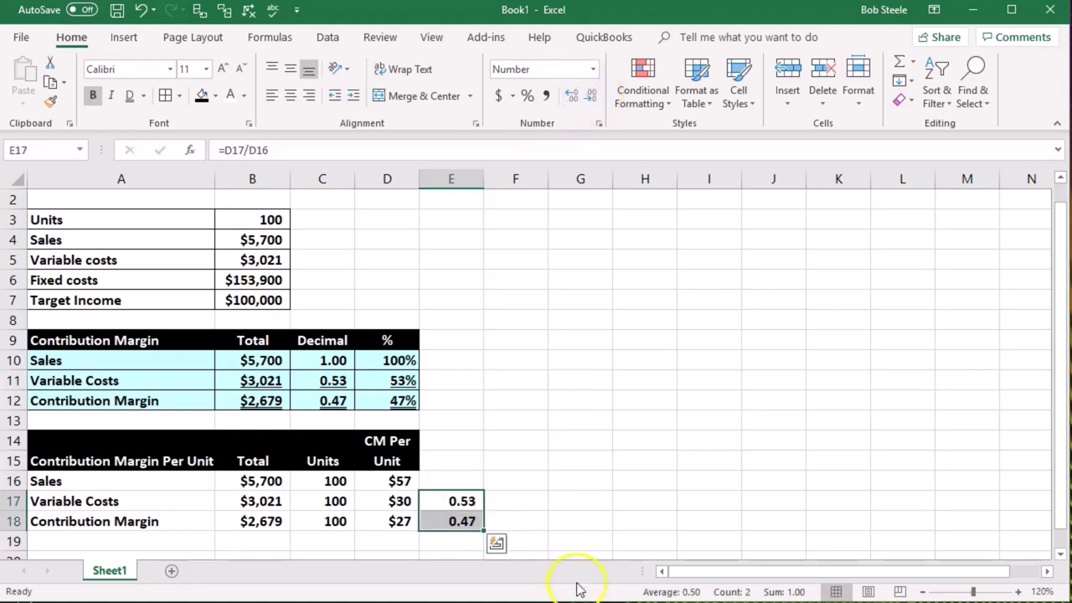
Step: Enter the sales ratio formula =D16/D16 in E16 and show it with two decimal places
{"action": "left_click", "coordinate": [444, 480]}
{"action": "type", "text": "="}
{"action": "key", "text": "Left"}
{"action": "type", "text": "/"}
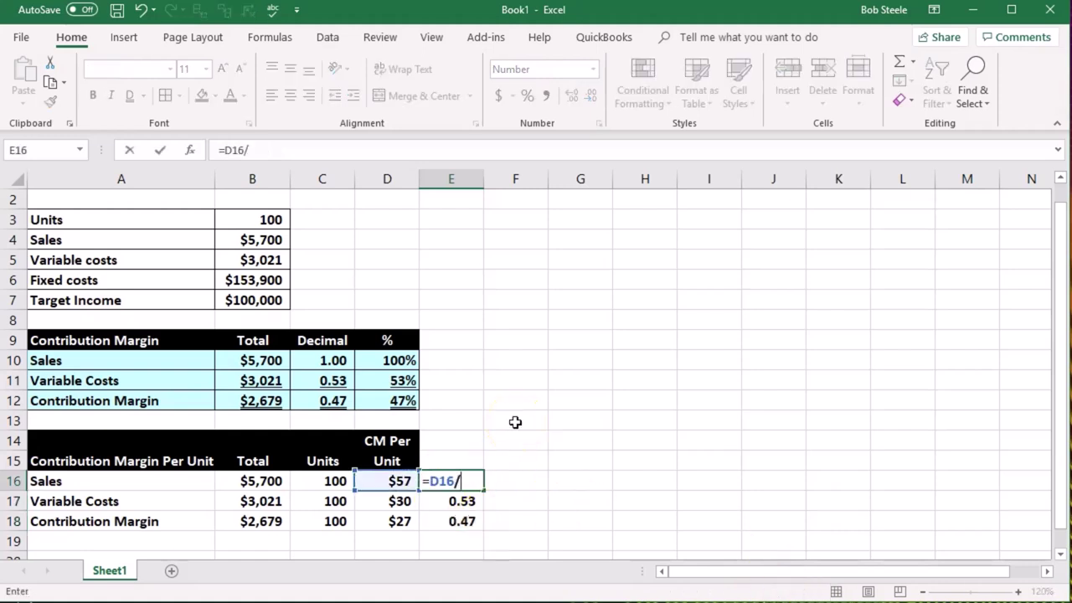
{"action": "left_click", "coordinate": [393, 481]}
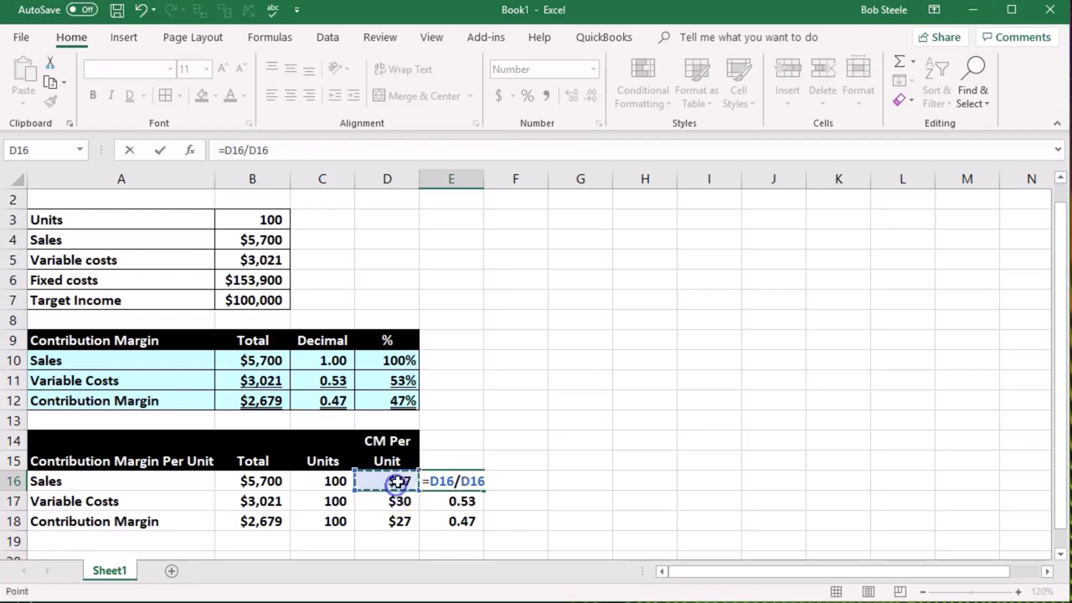
{"action": "key", "text": "Return"}
{"action": "left_click", "coordinate": [450, 480]}
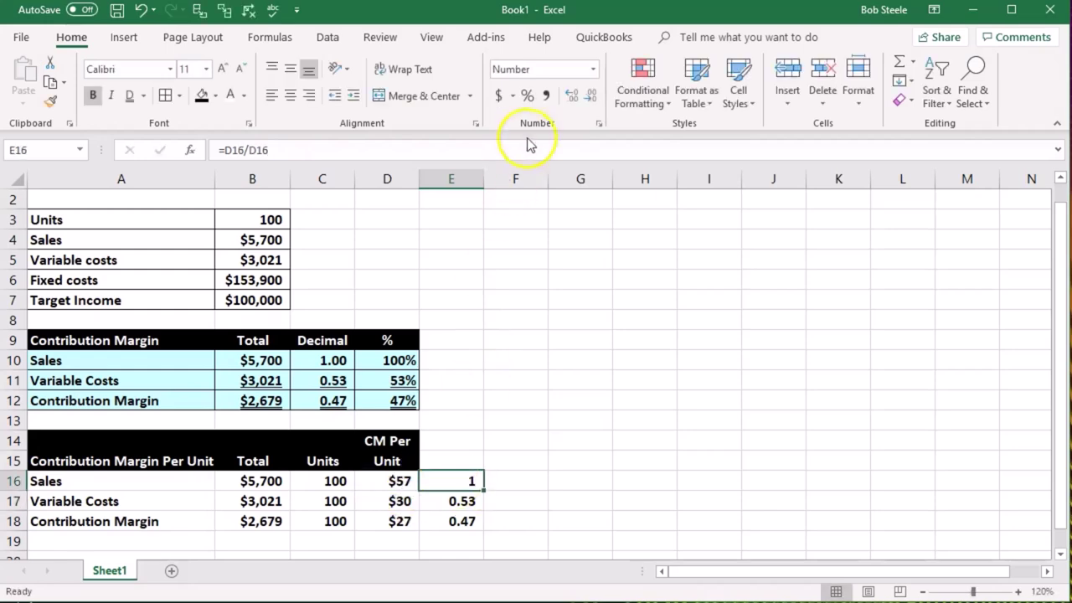
{"action": "left_click", "coordinate": [568, 95]}
{"action": "left_click", "coordinate": [567, 95]}
{"action": "left_click", "coordinate": [533, 480]}
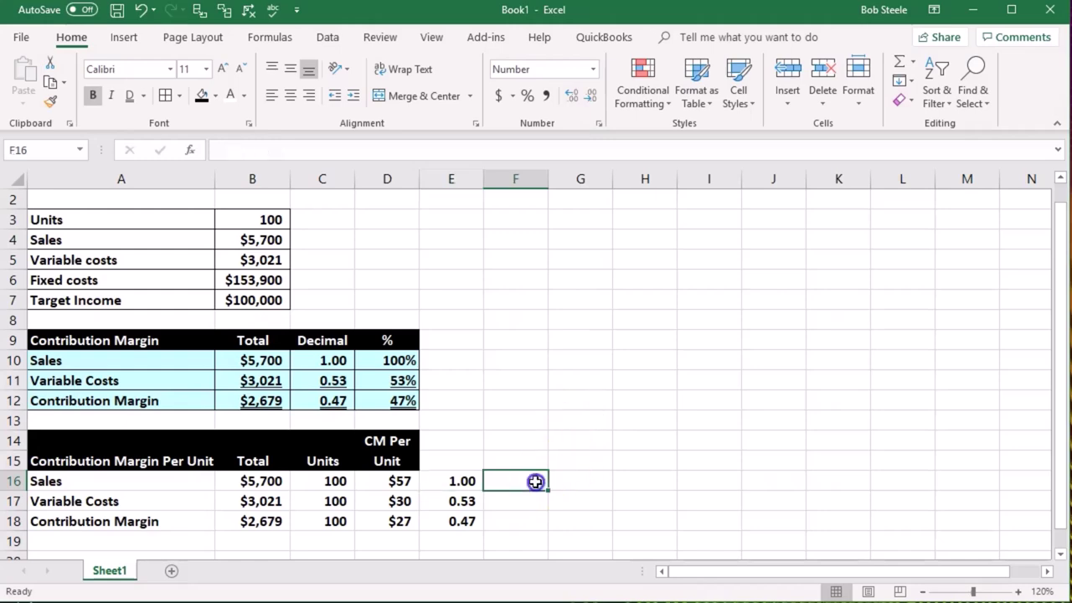
Step: Enter the formula =E16 in F16 and fill it down through F18
{"action": "left_click_drag", "start_coordinate": [387, 340], "coordinate": [390, 391]}
{"action": "left_click", "coordinate": [521, 477]}
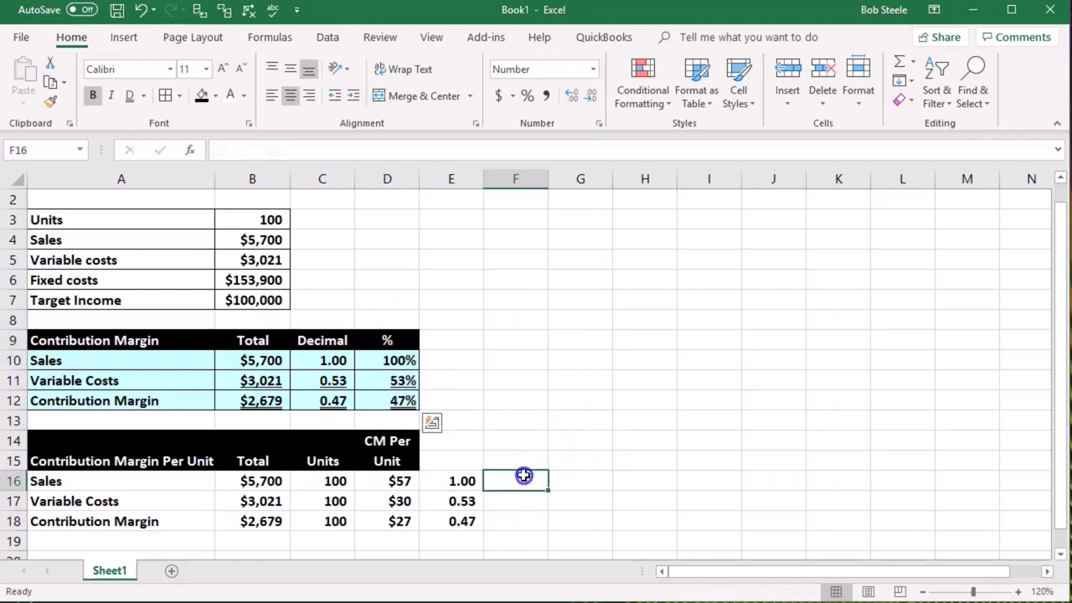
{"action": "type", "text": "=E16"}
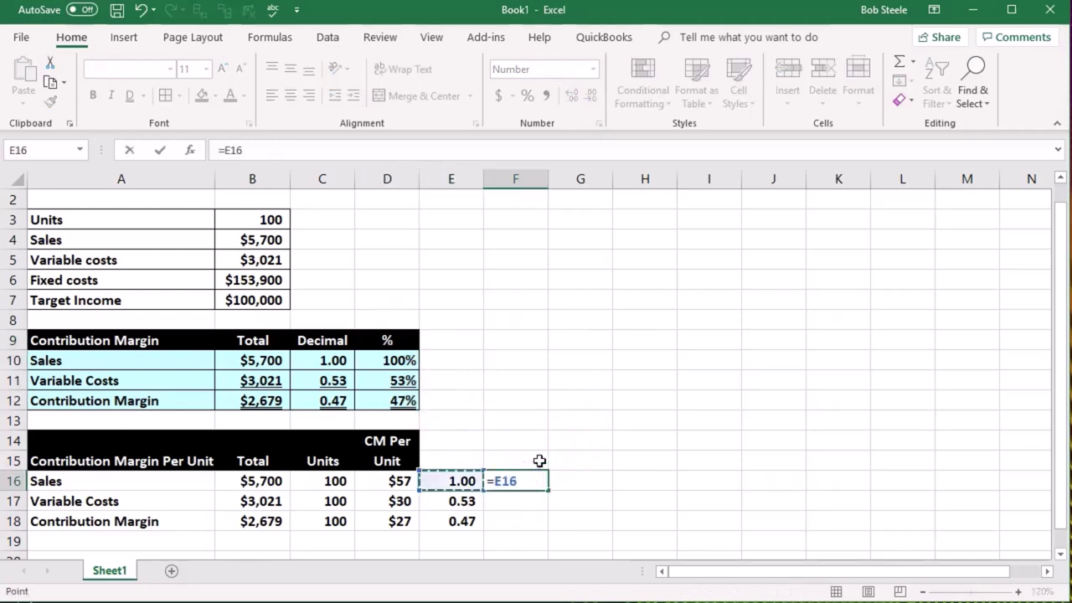
{"action": "key", "text": "Return"}
{"action": "left_click", "coordinate": [530, 484]}
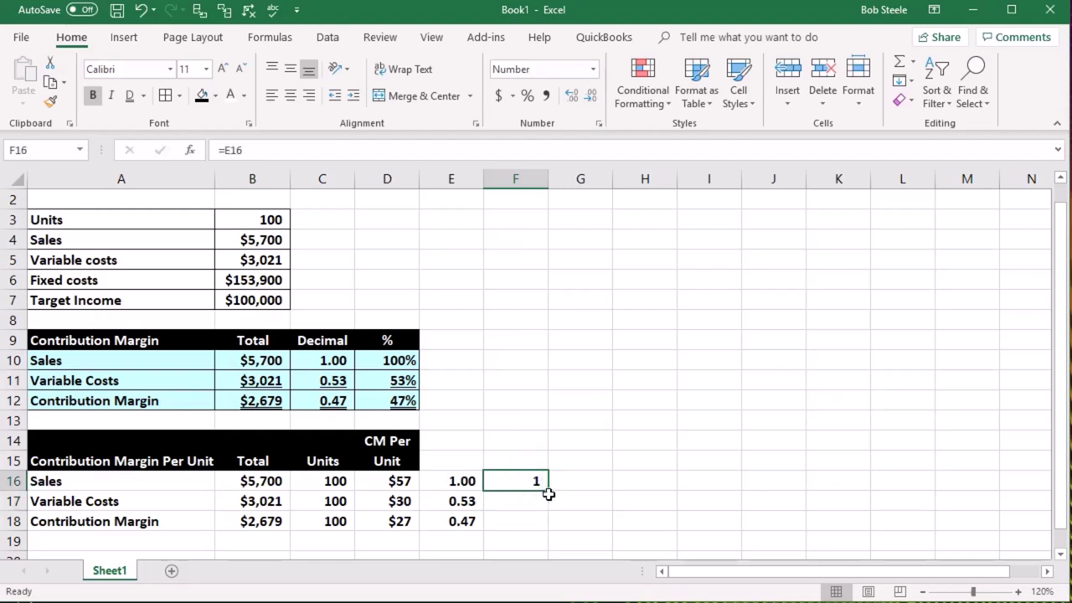
{"action": "left_click_drag", "start_coordinate": [549, 492], "coordinate": [549, 534]}
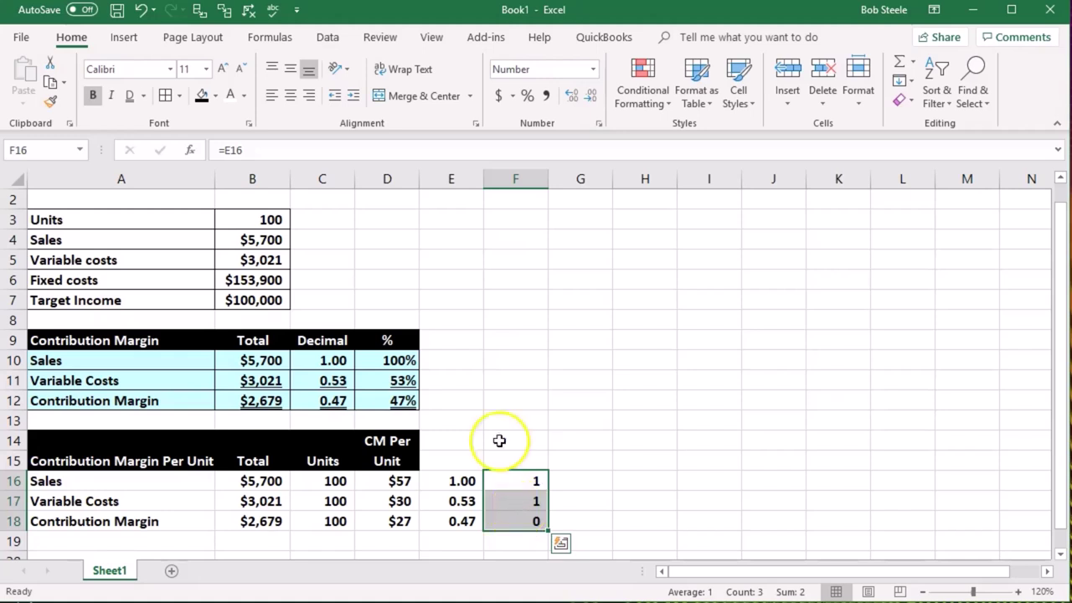
Step: Show the copied ratios in F16:F18 with two decimal places
{"action": "left_click", "coordinate": [560, 150]}
{"action": "left_click", "coordinate": [571, 95]}
{"action": "left_click", "coordinate": [571, 94]}
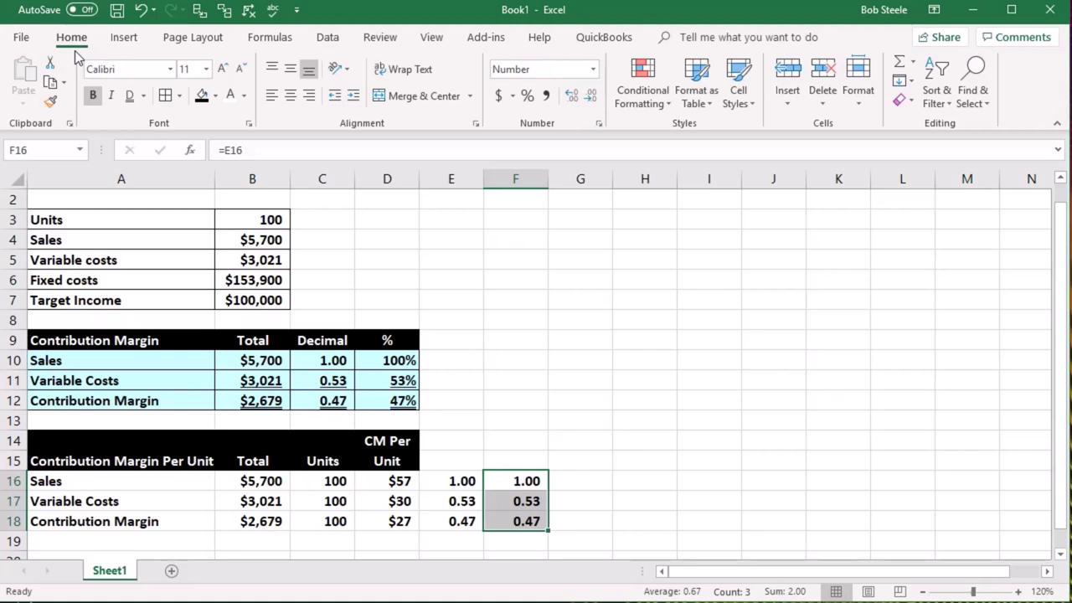
Step: Format the ratios in F16:F18 as percentages
{"action": "left_click", "coordinate": [528, 98]}
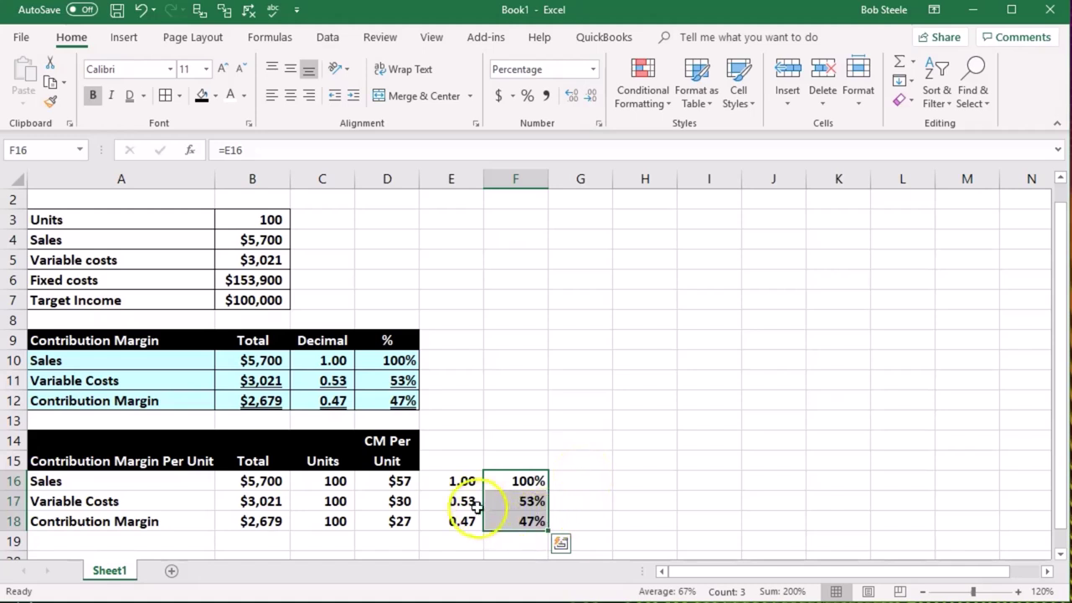
{"action": "left_click", "coordinate": [610, 501]}
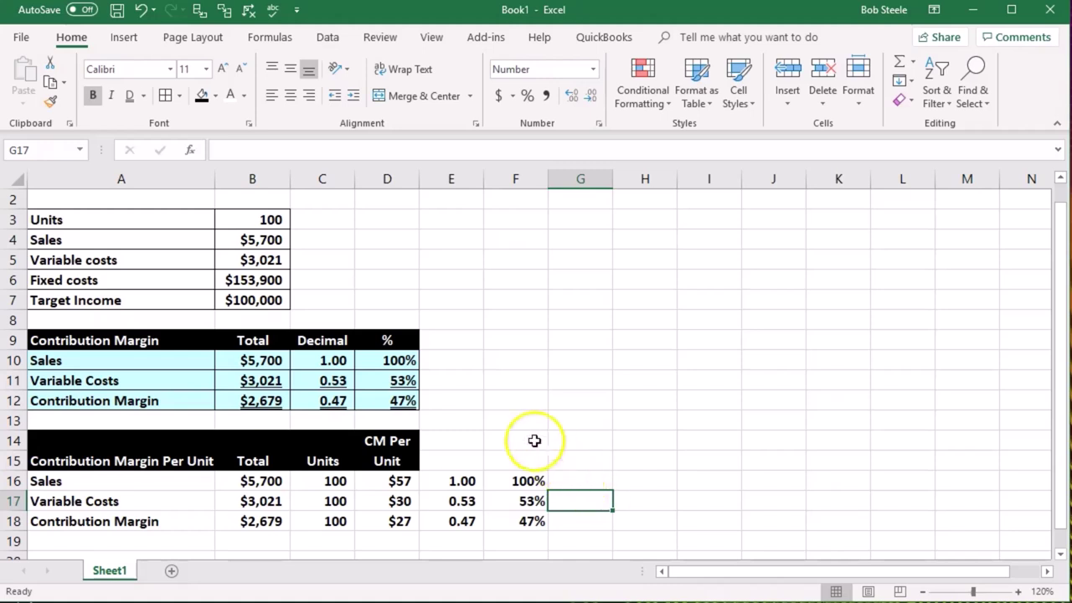
Step: Copy the Decimal and % headings from C9:D9 to E15:F15 and fill E14:F14 with black
{"action": "left_click_drag", "start_coordinate": [343, 339], "coordinate": [366, 335]}
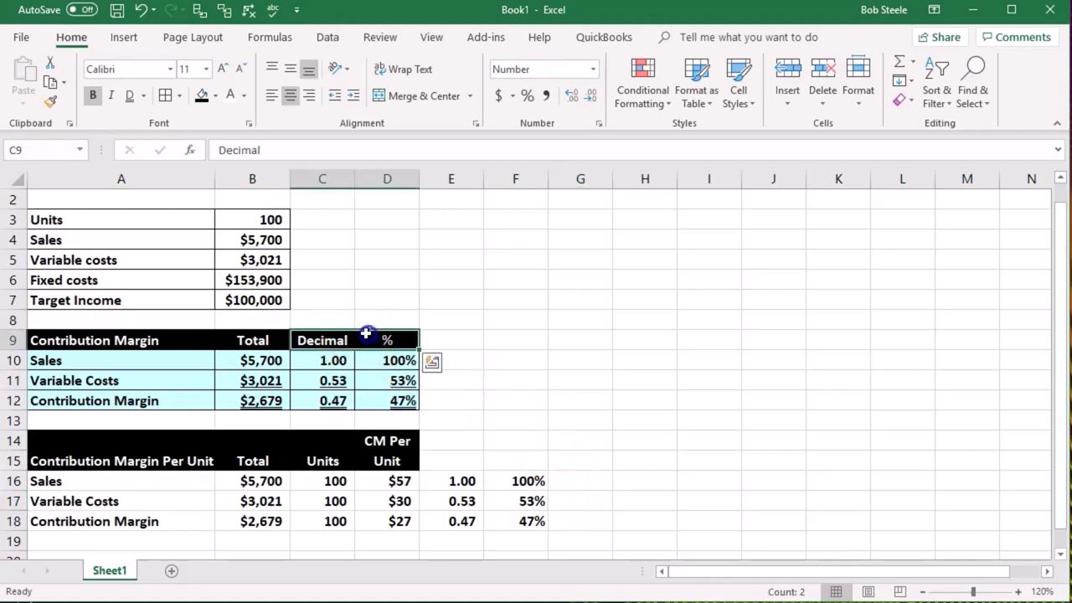
{"action": "key", "text": "ctrl+c"}
{"action": "left_click", "coordinate": [456, 461]}
{"action": "key", "text": "ctrl+v"}
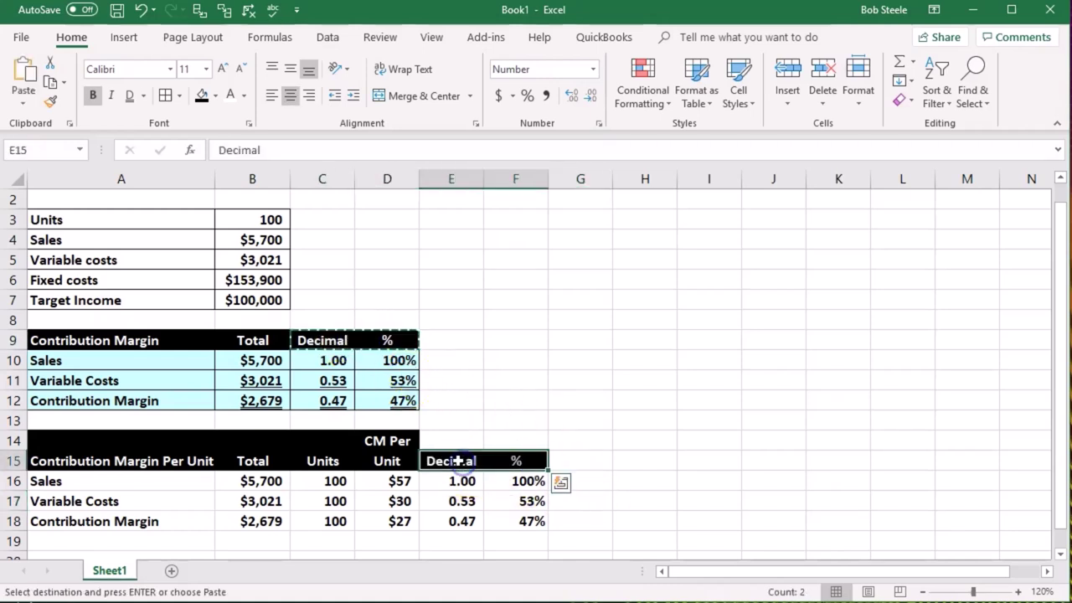
{"action": "left_click_drag", "start_coordinate": [432, 442], "coordinate": [516, 445]}
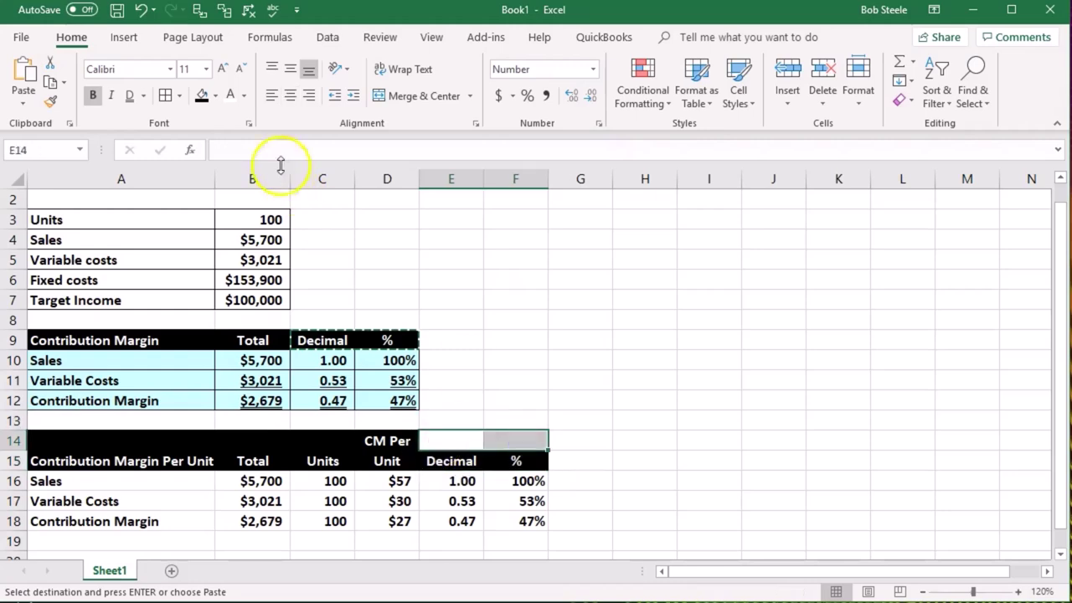
{"action": "left_click", "coordinate": [201, 95]}
Step: Fill the per-unit table body A16:F18 with the recent light blue color and add borders to its cells
{"action": "scroll", "coordinate": [283, 447], "scroll_direction": "down", "scroll_amount": 1}
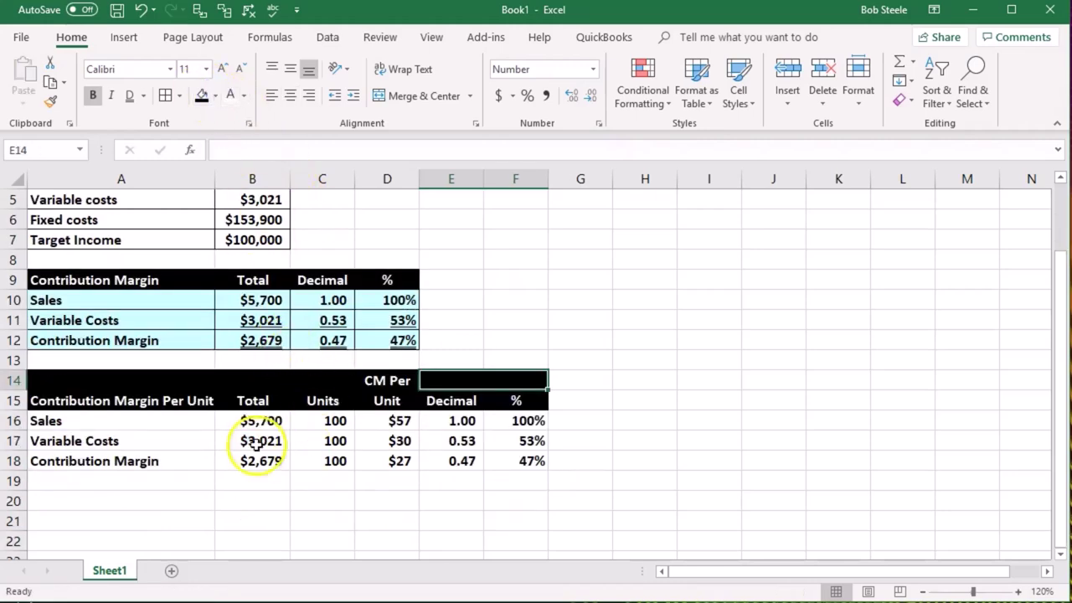
{"action": "left_click", "coordinate": [178, 437]}
{"action": "left_click_drag", "start_coordinate": [138, 425], "coordinate": [503, 459]}
{"action": "right_click", "coordinate": [503, 459]}
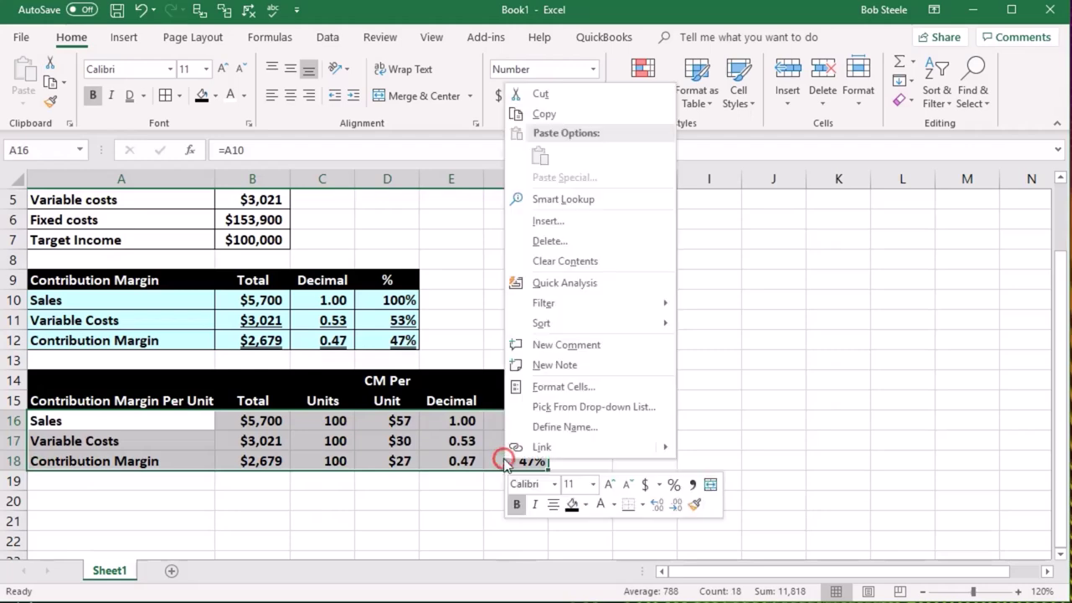
{"action": "left_click", "coordinate": [586, 505]}
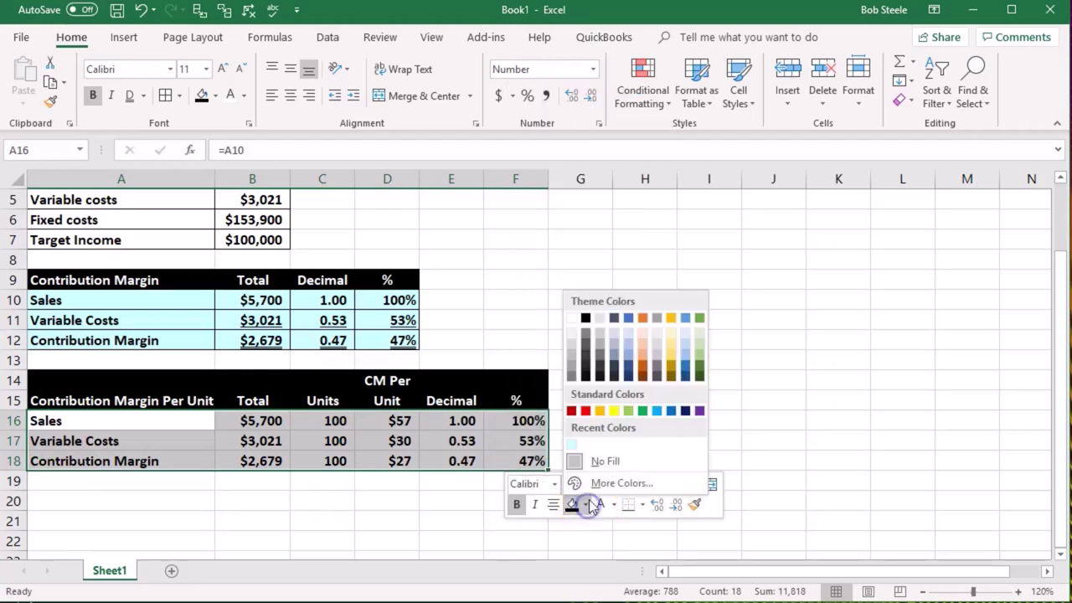
{"action": "left_click", "coordinate": [570, 444]}
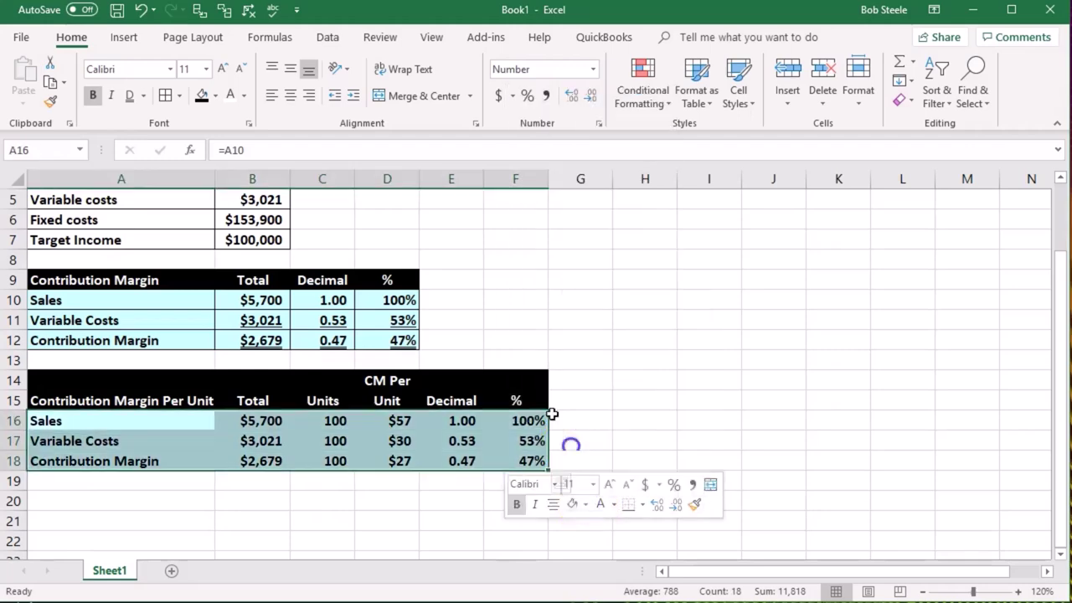
{"action": "left_click", "coordinate": [165, 94]}
{"action": "left_click_drag", "start_coordinate": [641, 381], "coordinate": [649, 402]}
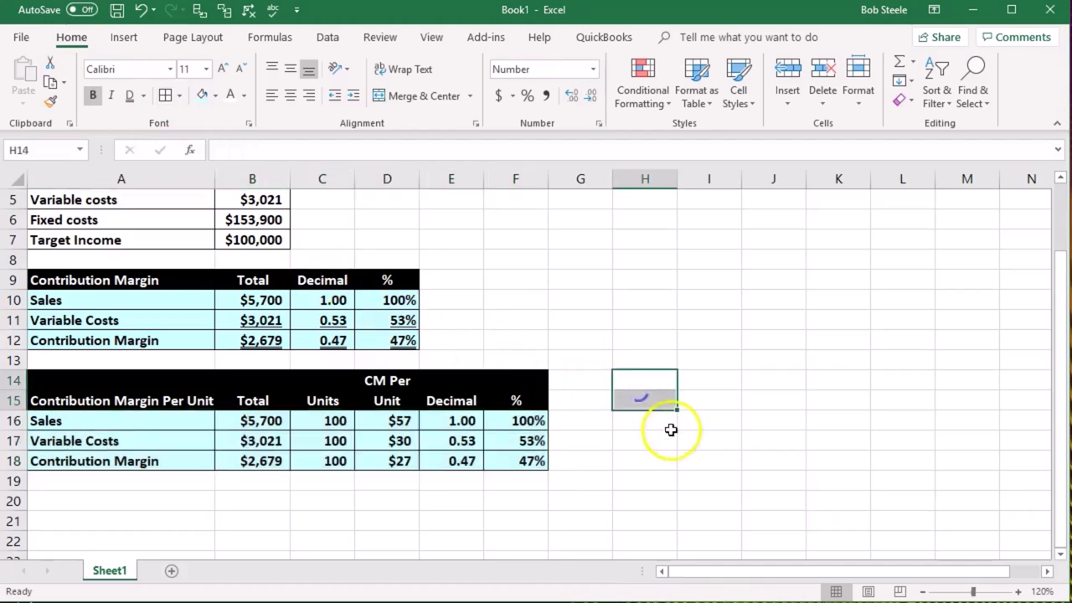
{"action": "left_click", "coordinate": [683, 505]}
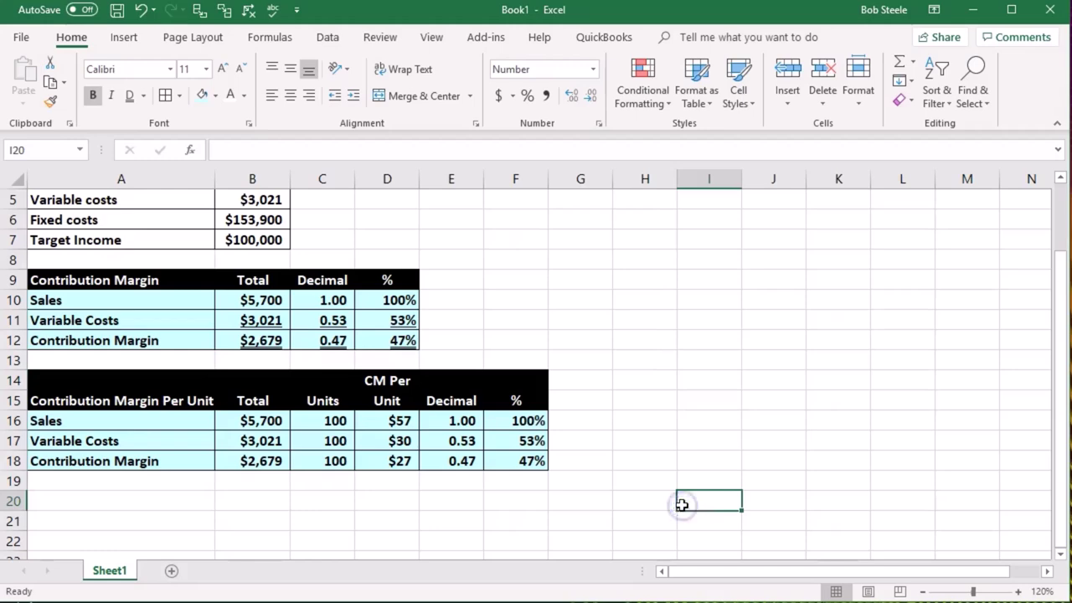
{"action": "scroll", "coordinate": [681, 505], "scroll_direction": "up", "scroll_amount": 1}
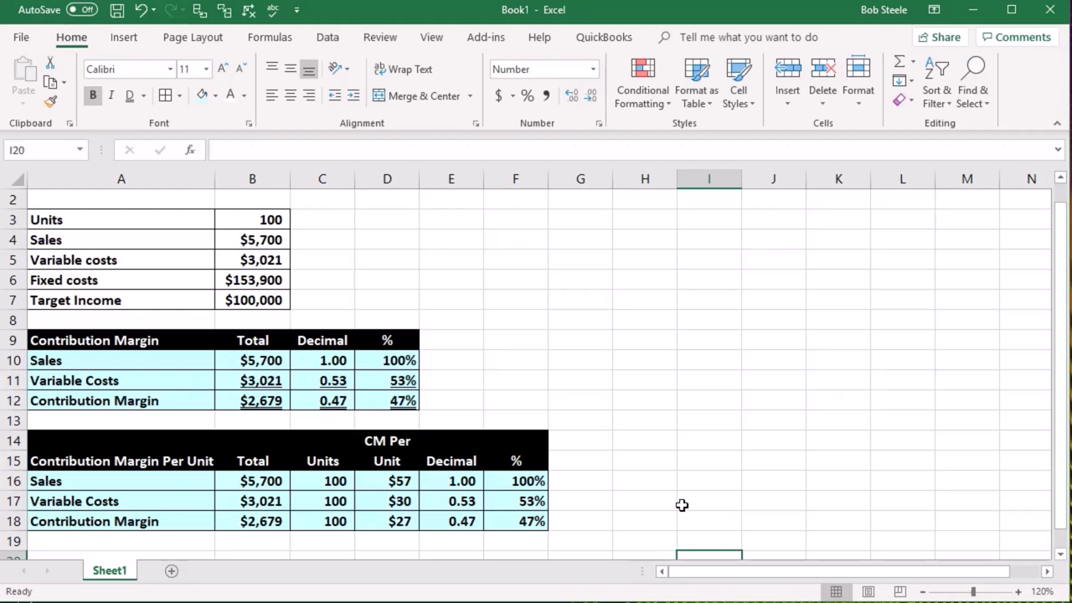
{"action": "left_click_drag", "start_coordinate": [205, 441], "coordinate": [496, 466]}
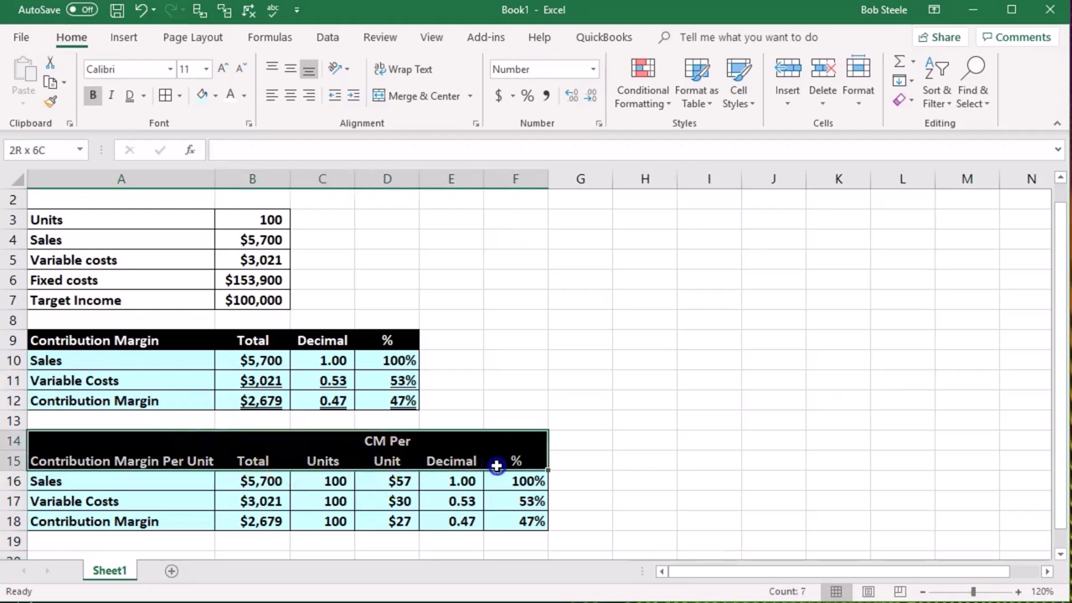
{"action": "left_click_drag", "start_coordinate": [192, 484], "coordinate": [180, 519]}
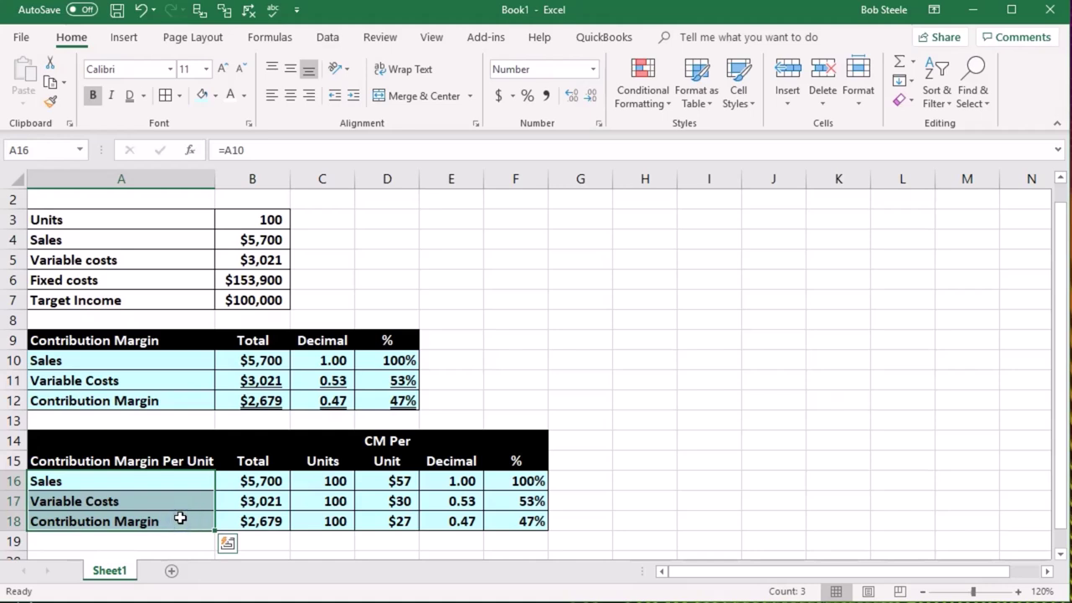